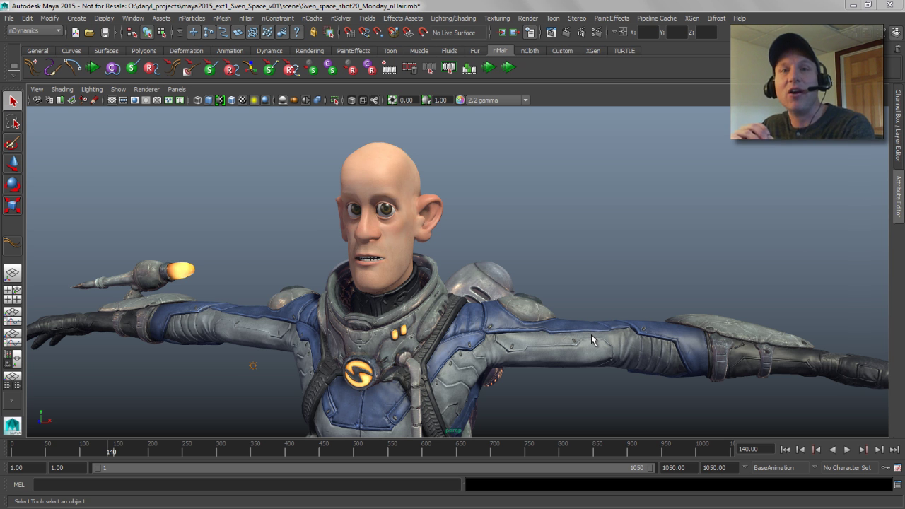
Examine the character's head and upper body from several angles and distances.
middle_click_drag(439, 247, 528, 251, "alt")
right_click_drag(527, 251, 392, 266, "alt")
left_click_drag(392, 267, 411, 261, "alt")
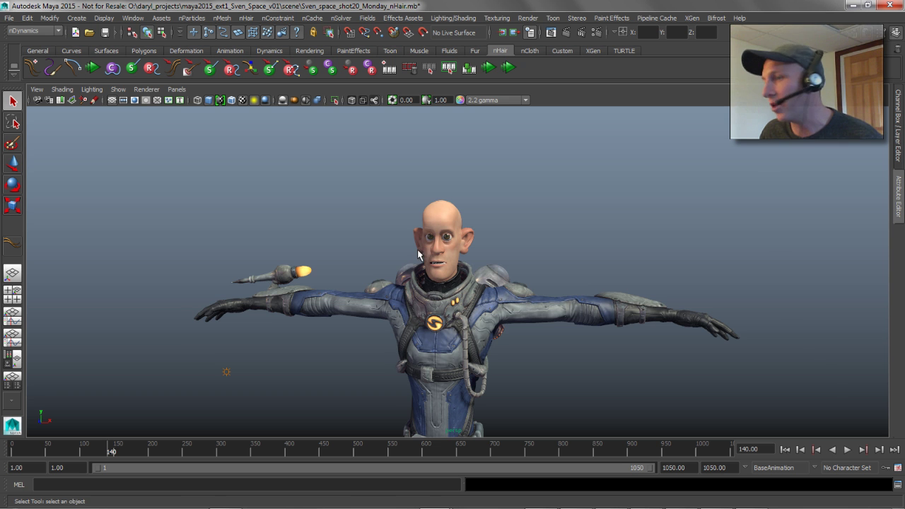
middle_click_drag(444, 268, 419, 267, "alt")
right_click_drag(428, 267, 486, 272, "alt")
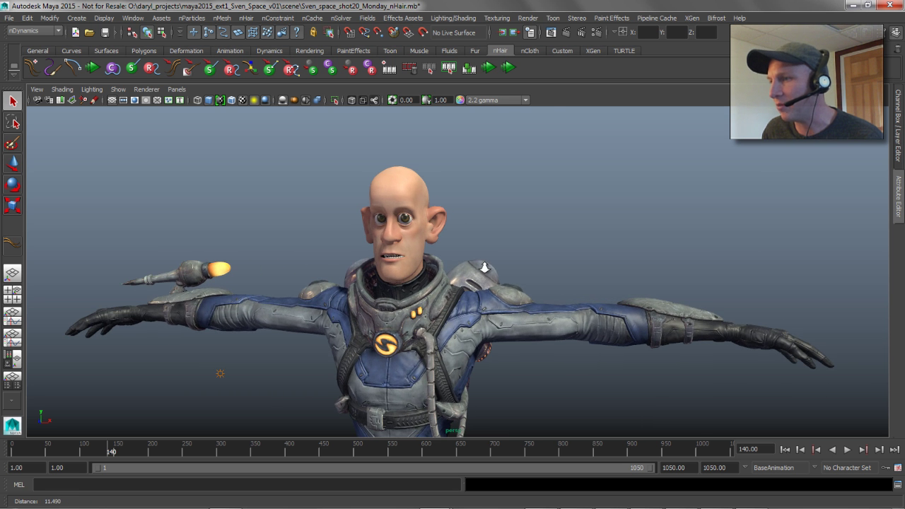
mouse_move(415, 254)
left_mouse_down("alt")
mouse_move(353, 248)
mouse_move(398, 247)
left_mouse_up("alt")
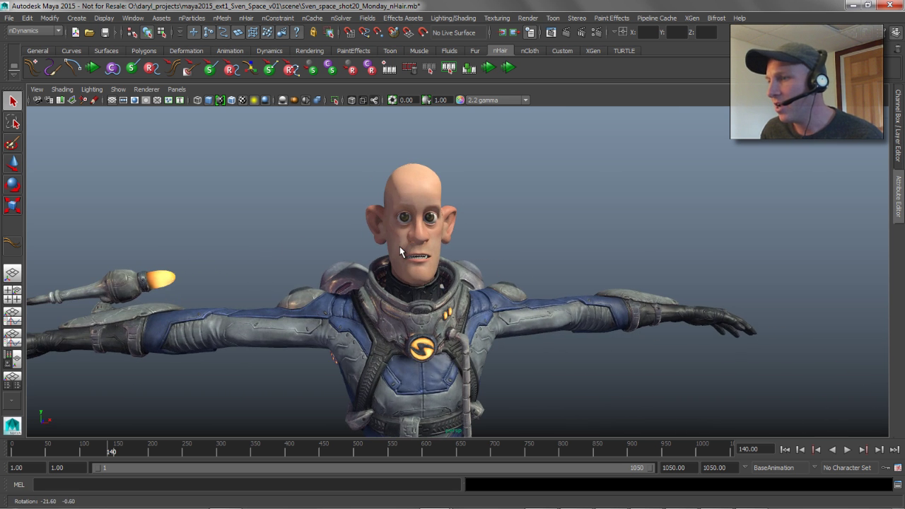
right_click_drag(398, 246, 353, 237, "alt")
left_click_drag(354, 236, 365, 236, "alt")
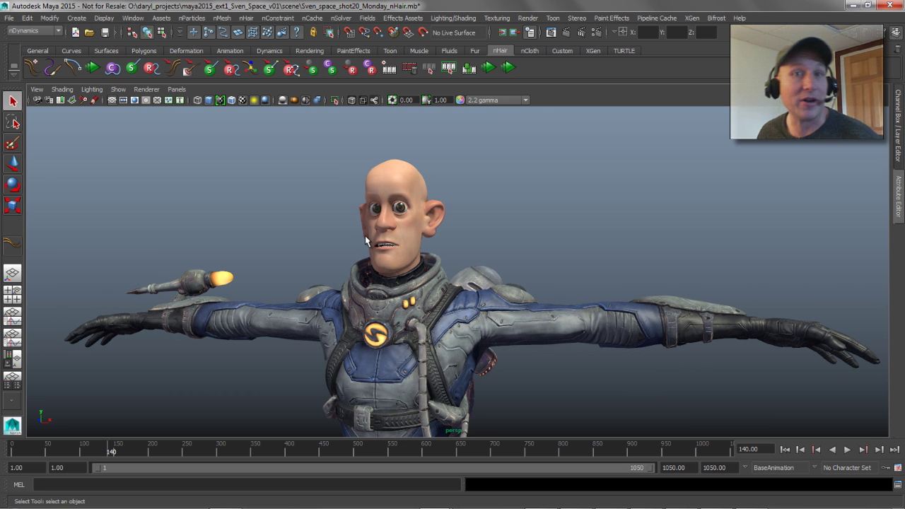
Select the scalp mesh on the character's head and inspect its coverage from the side and front.
left_click(396, 172)
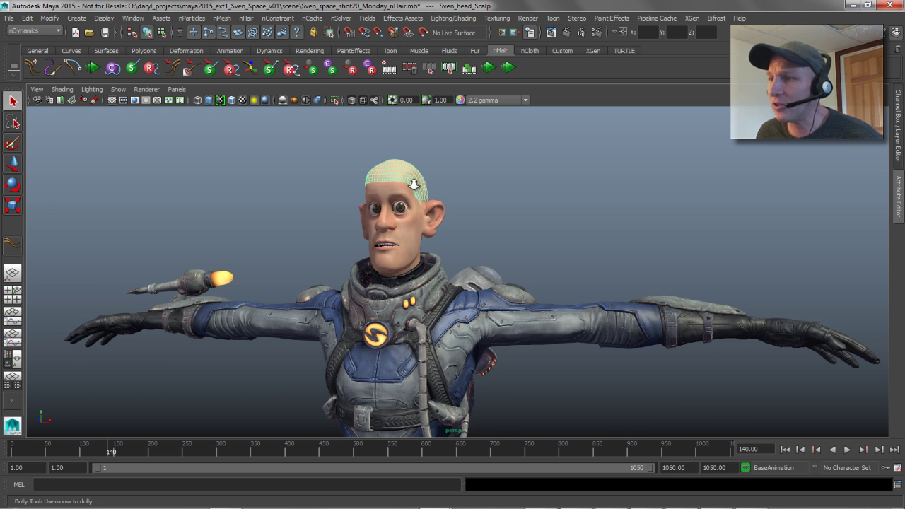
right_click_drag(366, 180, 414, 221, "alt")
left_click_drag(414, 221, 370, 227, "alt")
middle_click_drag(370, 234, 370, 304, "alt")
left_click_drag(370, 303, 326, 294, "alt")
right_click_drag(325, 293, 322, 287, "alt")
left_click_drag(274, 267, 375, 270, "alt")
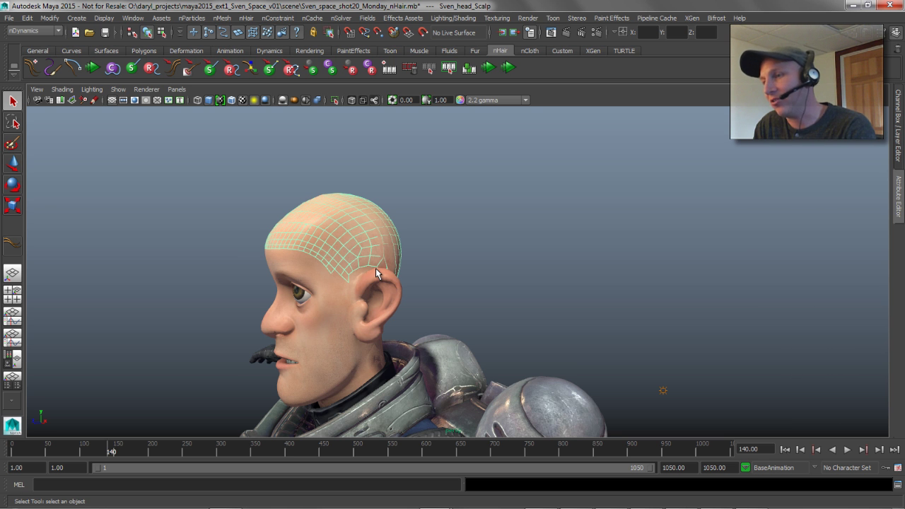
left_click_drag(342, 259, 382, 262, "alt")
right_click_drag(360, 269, 385, 272, "alt")
key("bracketleft")
key("bracketleft")
key("bracketleft")
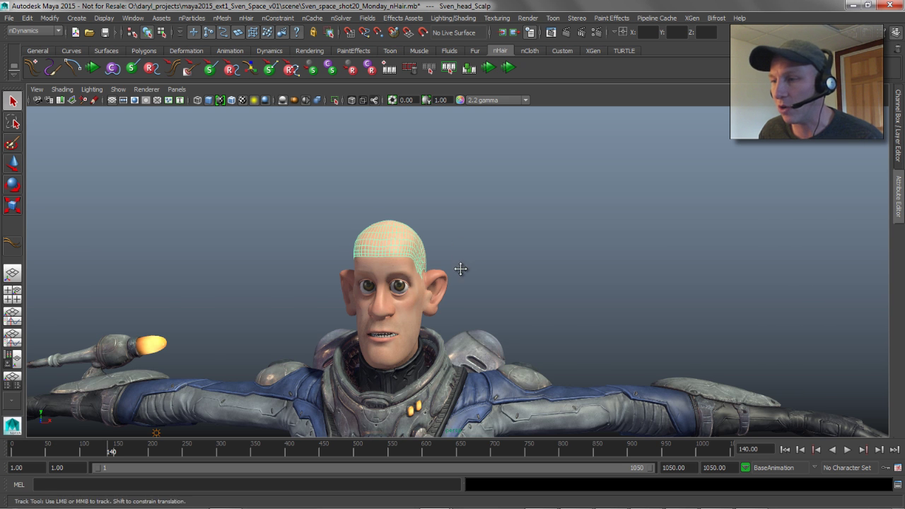
scroll(467, 272, "down", 2)
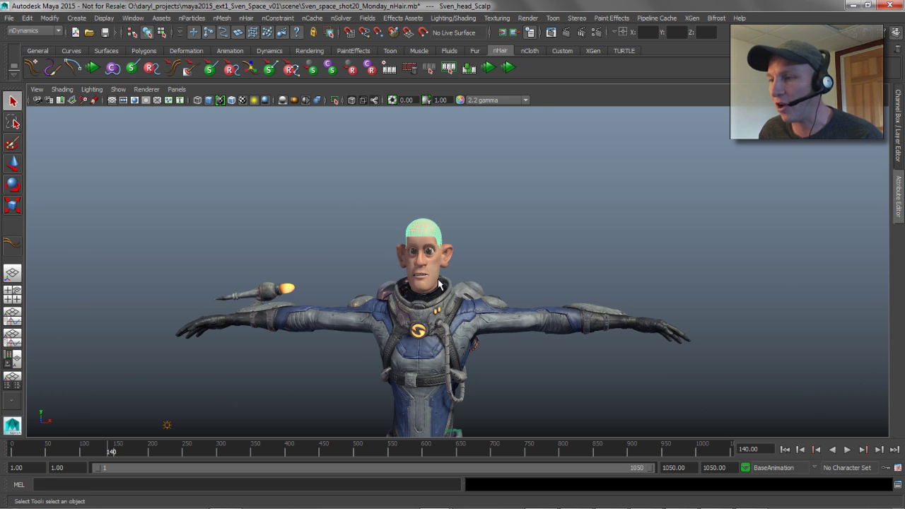
middle_click_drag(491, 350, 456, 273, "alt")
right_click_drag(533, 283, 375, 287, "alt")
scroll(376, 286, "up", 3)
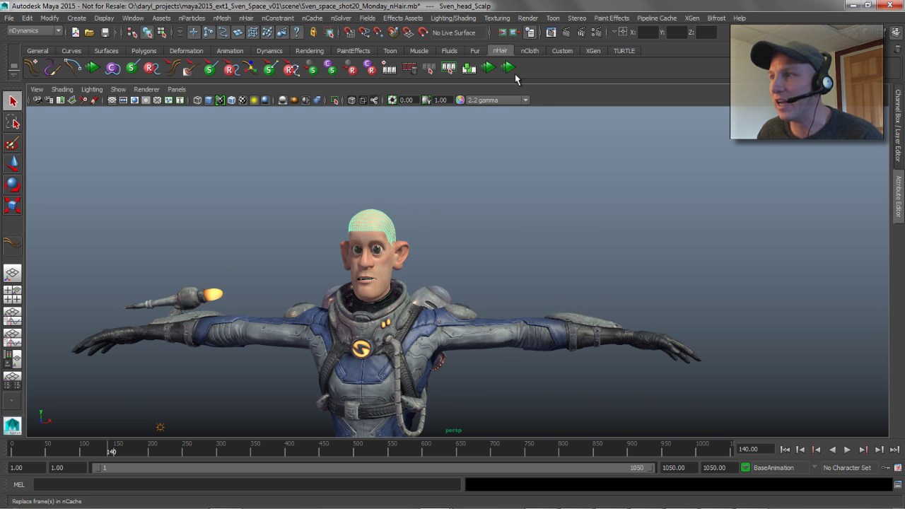
With the nDynamics toolset active, open the nHair Create Hair options for the selected scalp.
left_click(27, 32)
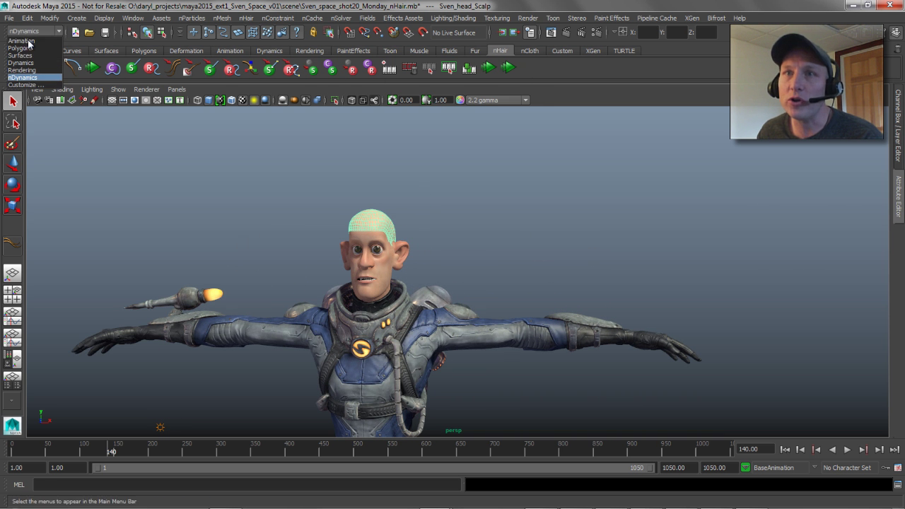
left_click(35, 79)
left_click(222, 17)
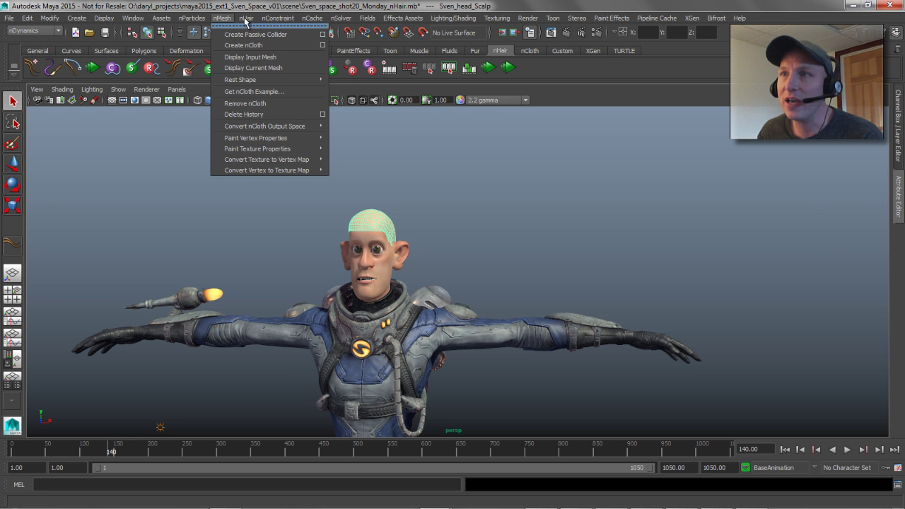
mouse_move(246, 20)
left_click(349, 34)
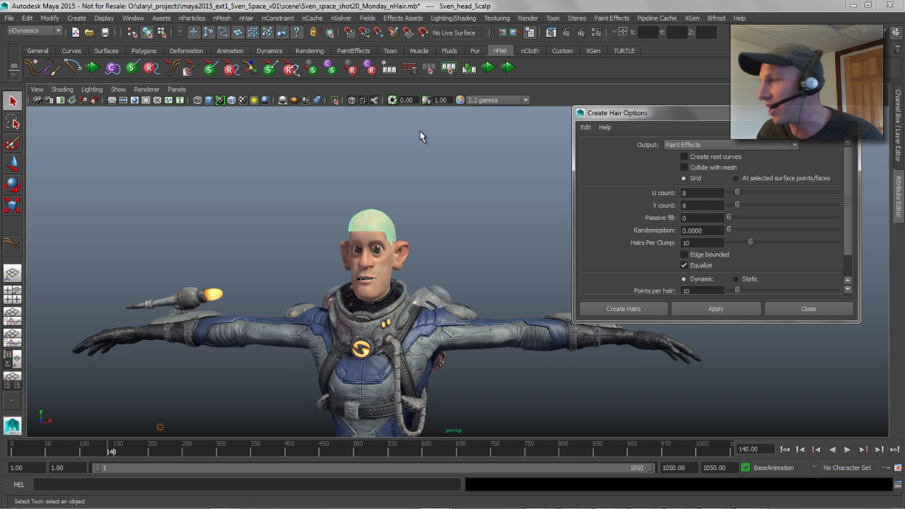
Set the hair output to NURBS curves with a U count of 20 and a V count of 20.
left_click(724, 145)
left_click(730, 147)
left_click(739, 146)
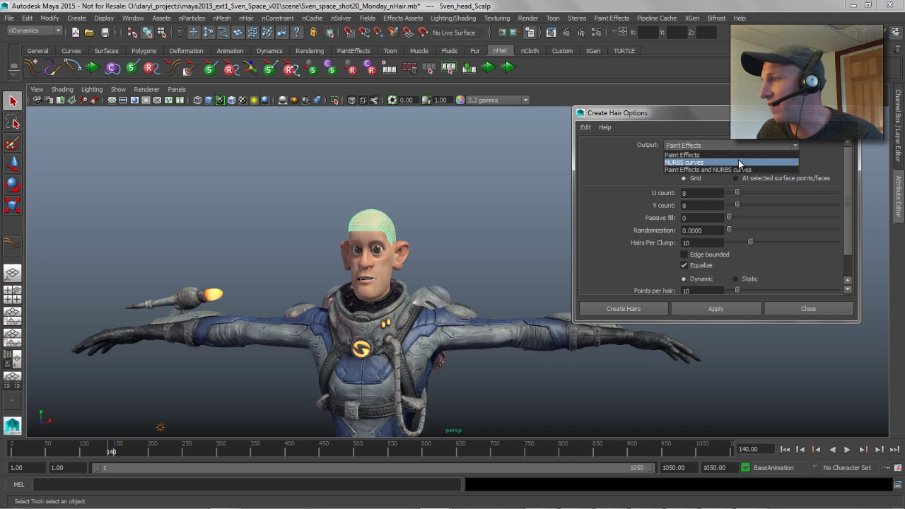
left_click(734, 162)
double_click(702, 193)
type("20")
key("Tab")
type("20")
key("Tab")
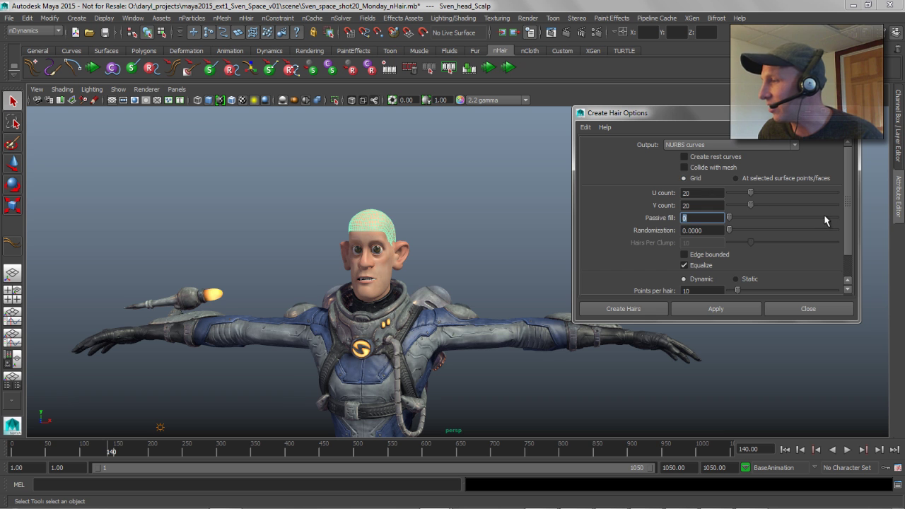
Create the NURBS hair curves on the scalp and view them from the side of the head.
scroll(804, 290, "down", 2)
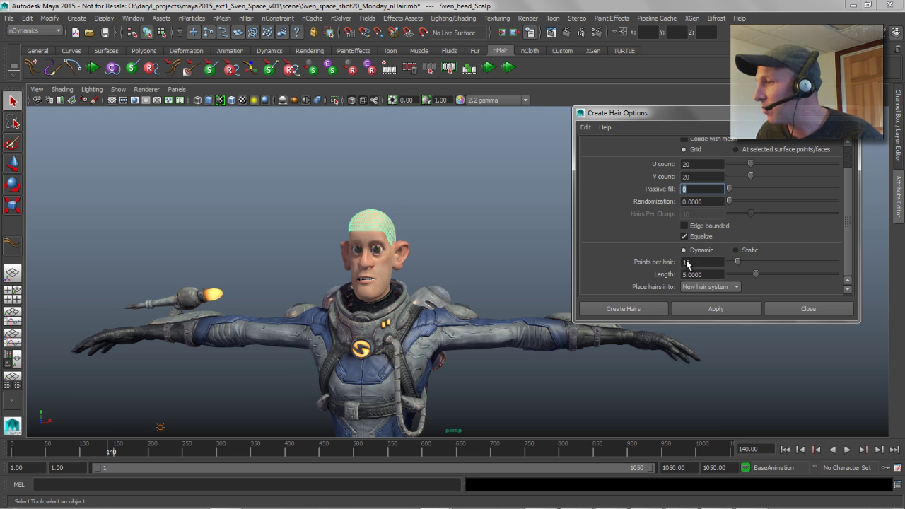
left_click(707, 311)
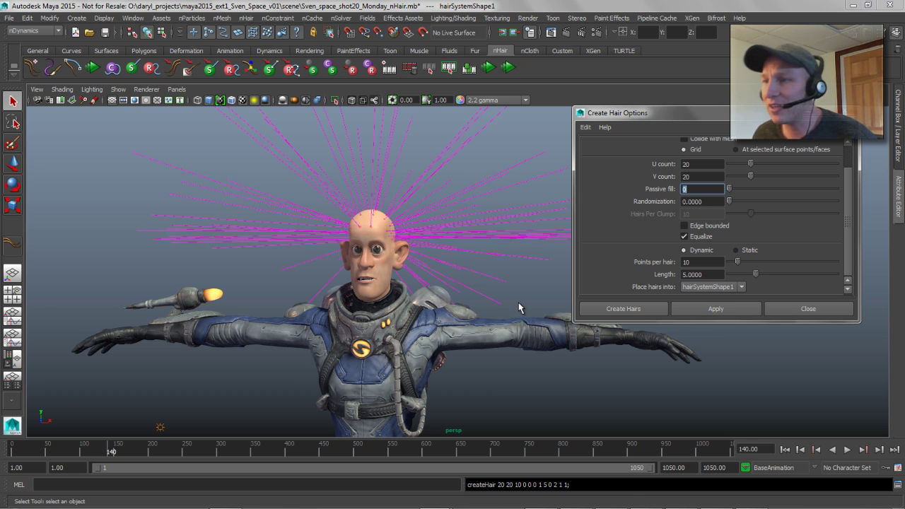
left_click_drag(413, 292, 346, 290, "alt")
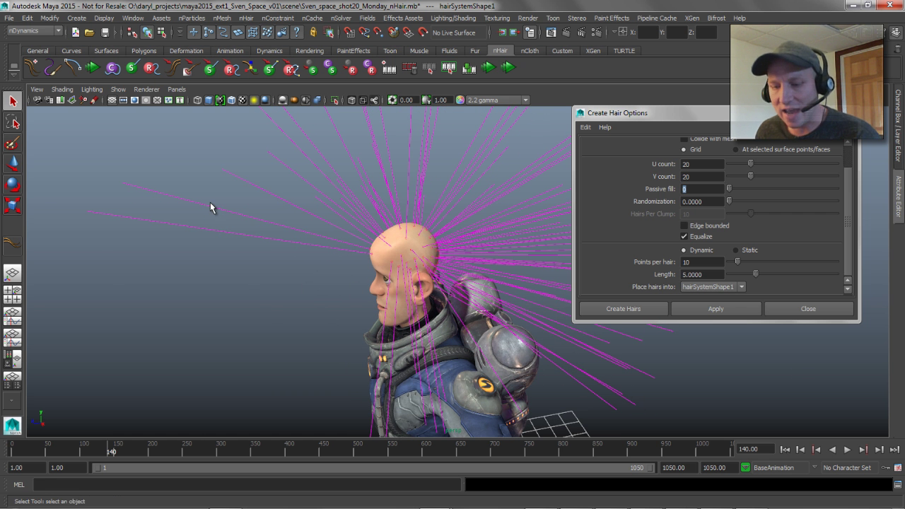
Switch to component mode, show the control points of one front hair curve, and inspect the hair against the whole figure.
left_click(162, 32)
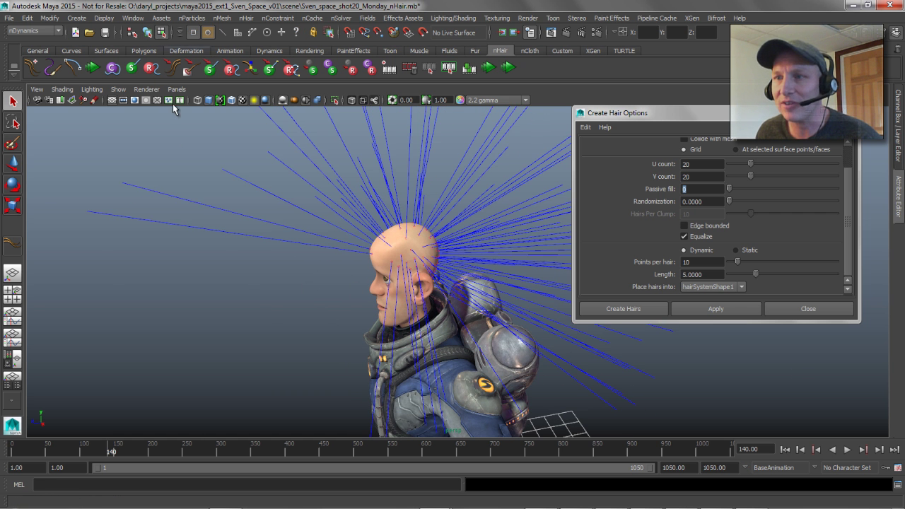
left_click(144, 198)
left_click_drag(145, 198, 230, 201, "alt")
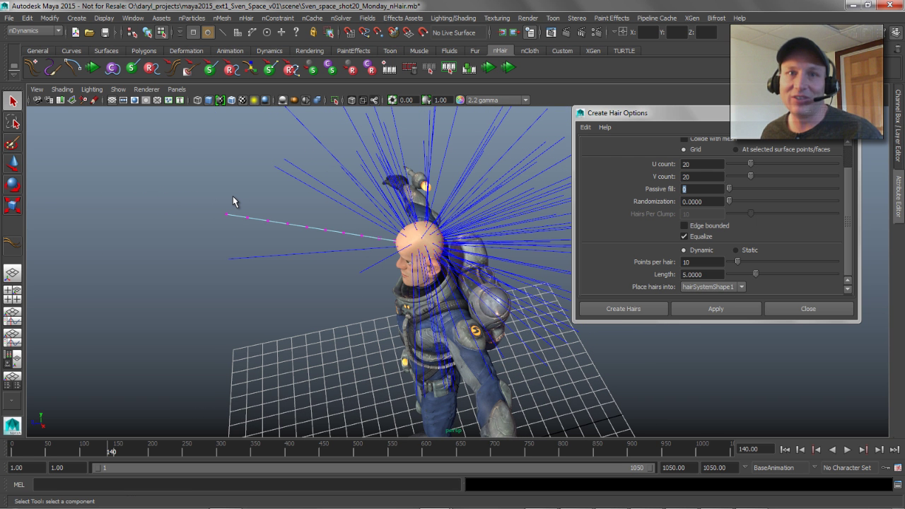
left_click_drag(319, 238, 393, 239, "alt")
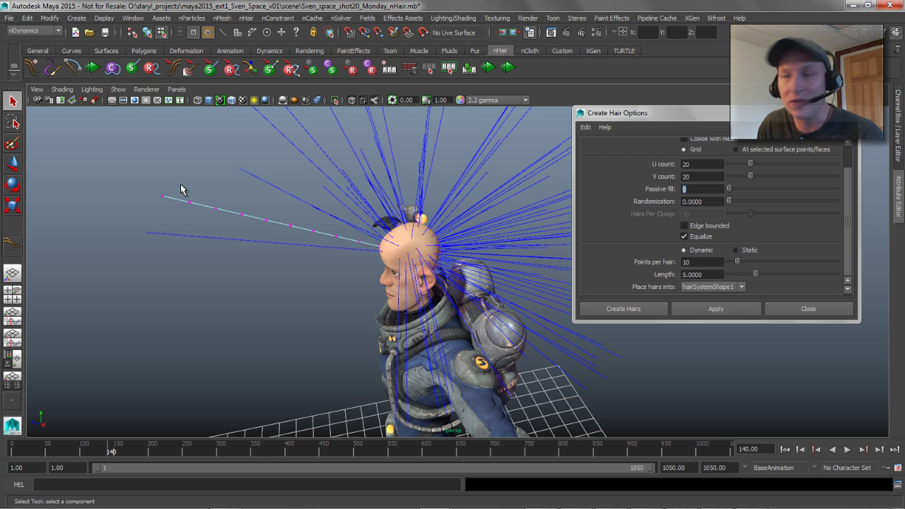
mouse_move(256, 208)
left_mouse_down("alt")
mouse_move(281, 198)
mouse_move(250, 198)
mouse_move(256, 206)
left_mouse_up("alt")
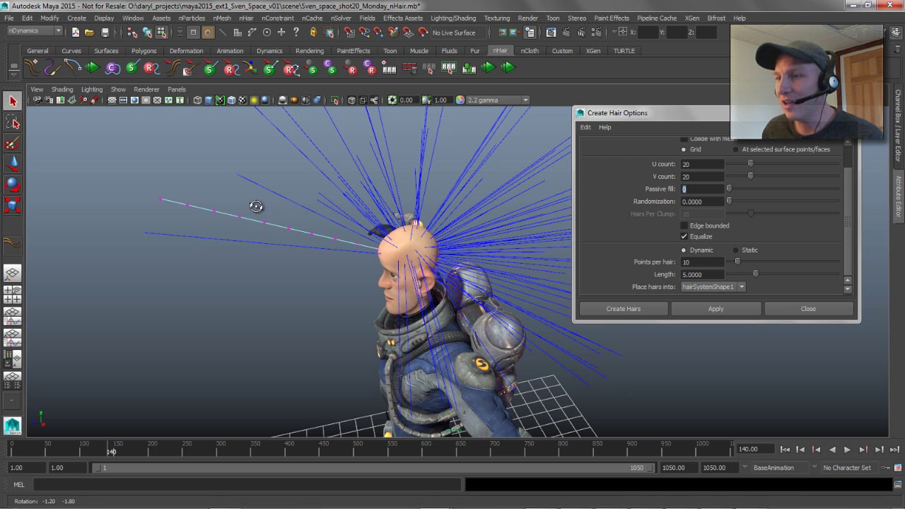
left_click_drag(435, 254, 448, 220, "alt")
key("ctrl+z")
right_click_drag(448, 220, 398, 342, "alt")
middle_click_drag(429, 376, 384, 228, "alt")
right_click_drag(384, 229, 352, 270, "alt")
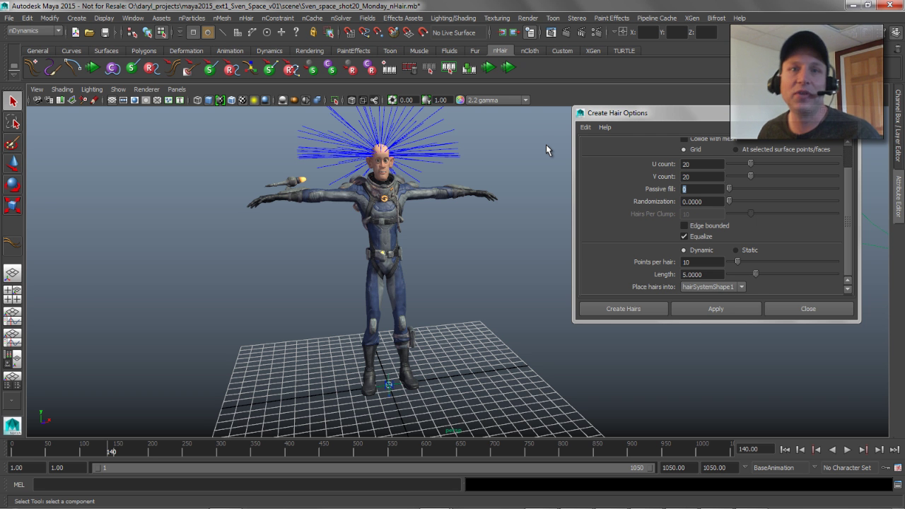
left_click_drag(396, 280, 365, 283, "alt")
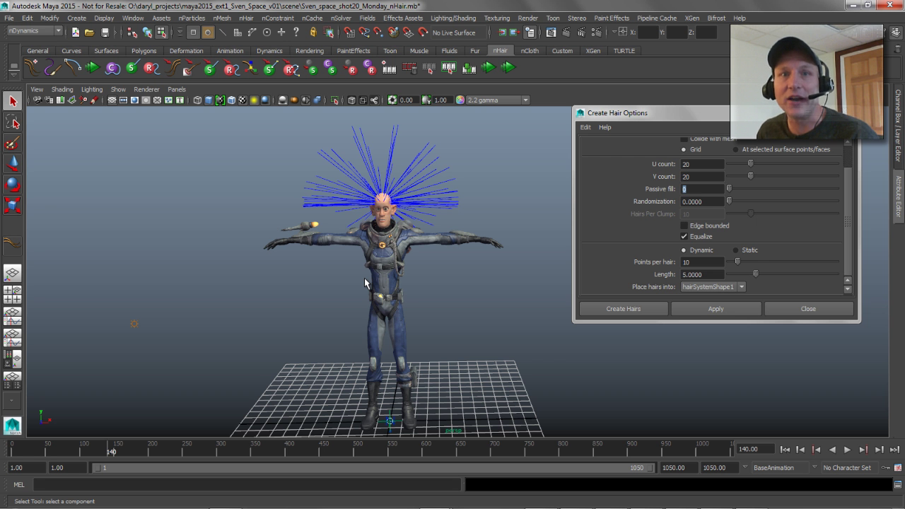
Undo the component mode switch and the hair creation, and frame the selected scalp on the character's head.
key("ctrl+z")
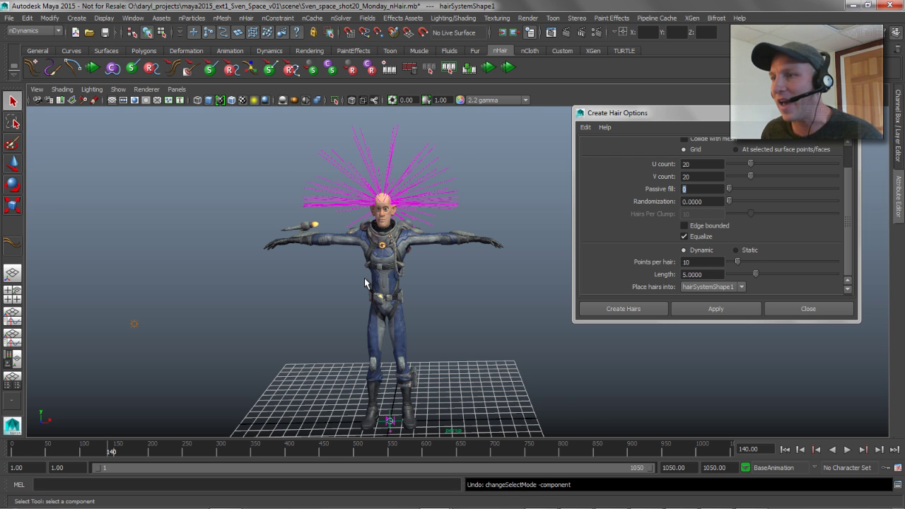
key("ctrl+z")
key("ctrl+z")
left_click_drag(398, 263, 328, 252, "alt")
right_click_drag(327, 252, 385, 236, "alt")
middle_click_drag(385, 237, 389, 318, "alt")
right_click_drag(388, 318, 559, 332, "alt")
left_click(313, 275)
right_click_drag(264, 275, 426, 276, "alt")
middle_click_drag(416, 236, 488, 241, "alt")
right_click_drag(327, 232, 453, 239, "alt")
key("f")
right_click_drag(362, 285, 350, 289, "alt")
middle_click_drag(380, 296, 256, 248, "alt")
right_click_drag(361, 244, 302, 251, "alt")
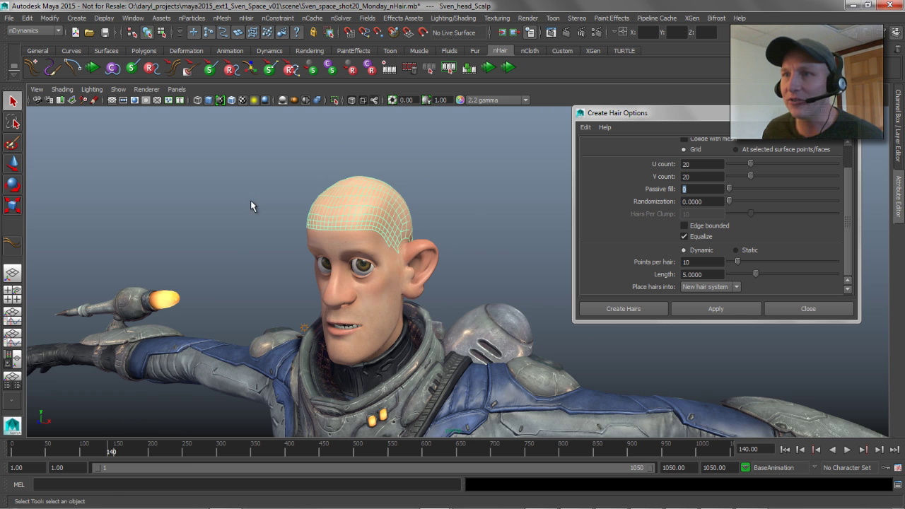
Unfold all of the scalp's UVs in the UV Texture Editor, close the editor and return to object mode.
key("space")
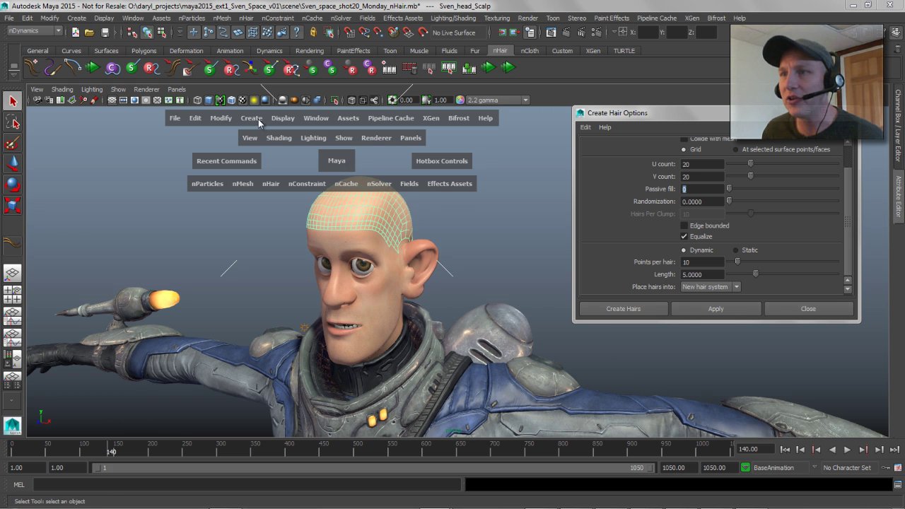
left_click(316, 120)
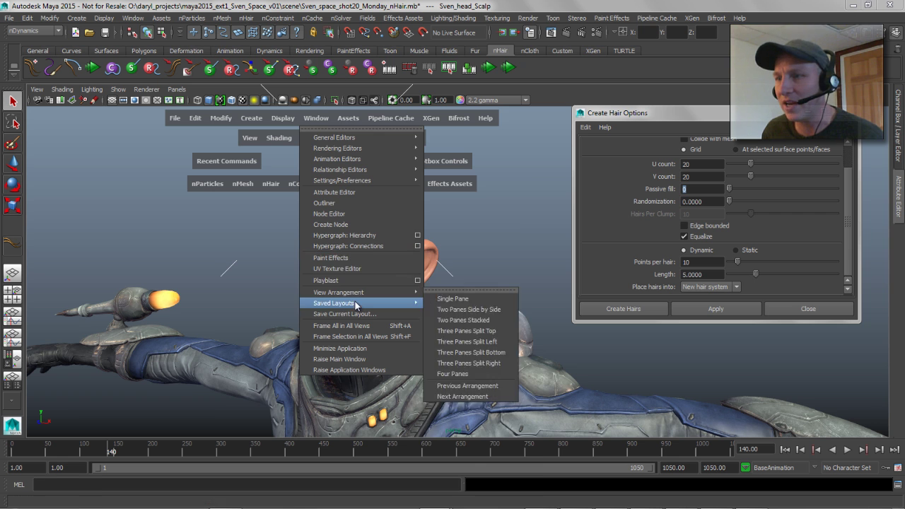
left_click(343, 269)
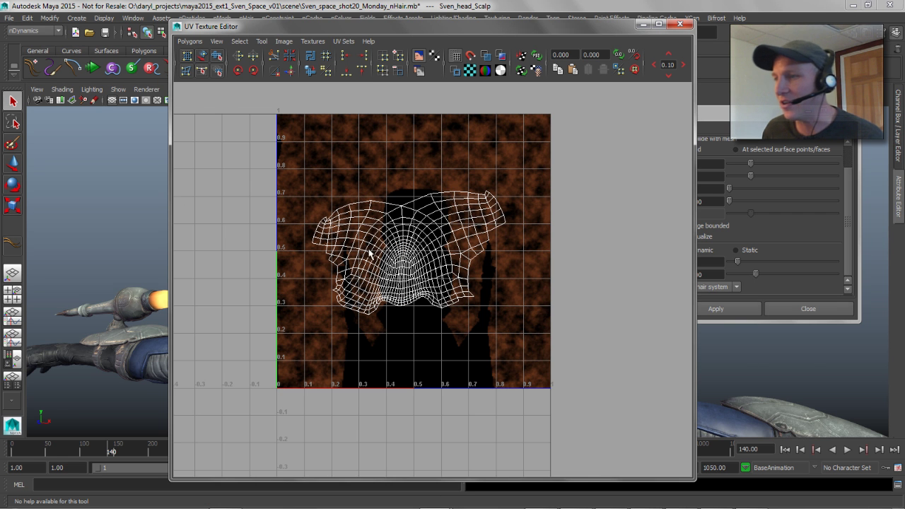
right_click(406, 266)
left_click(420, 265)
left_click_drag(329, 188, 499, 383)
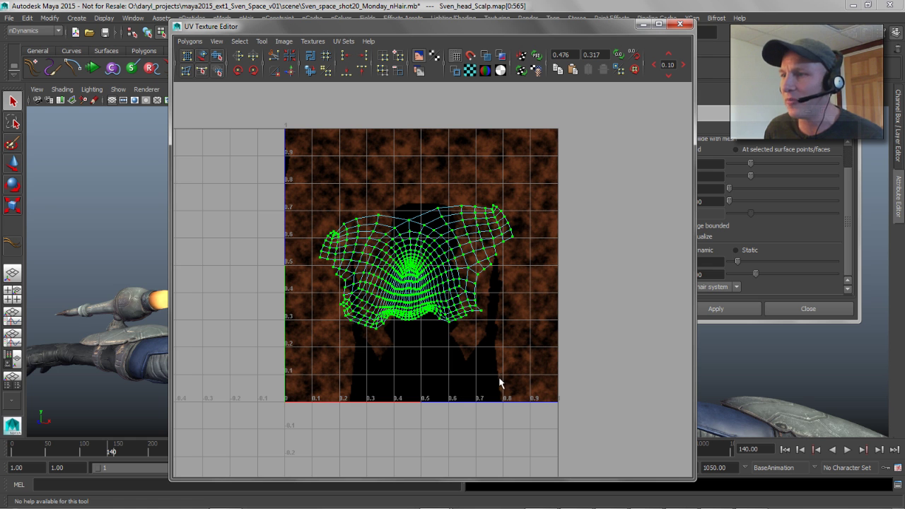
left_click(190, 41)
left_click(197, 278)
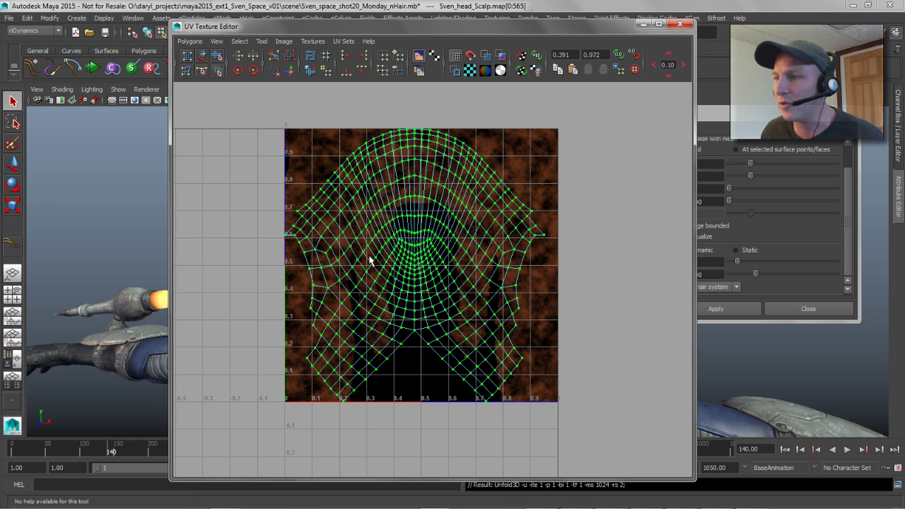
left_click(678, 25)
right_click_drag(364, 190, 415, 167)
Set the hair length to 2 and the points per hair to 30 in the Create Hair options.
mouse_move(430, 207)
left_mouse_down("alt")
mouse_move(403, 198)
mouse_move(417, 199)
left_mouse_up("alt")
left_click_drag(687, 262, 702, 262)
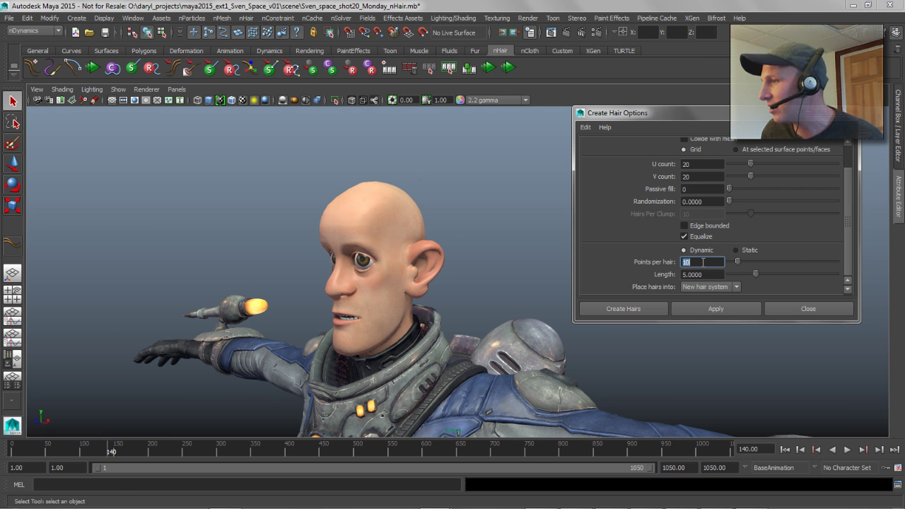
key("Tab")
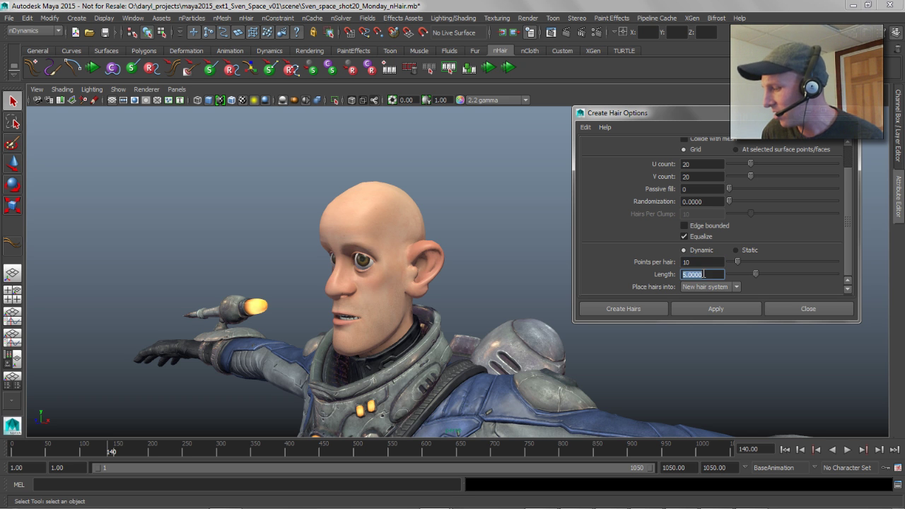
type("2")
key("shift+Tab")
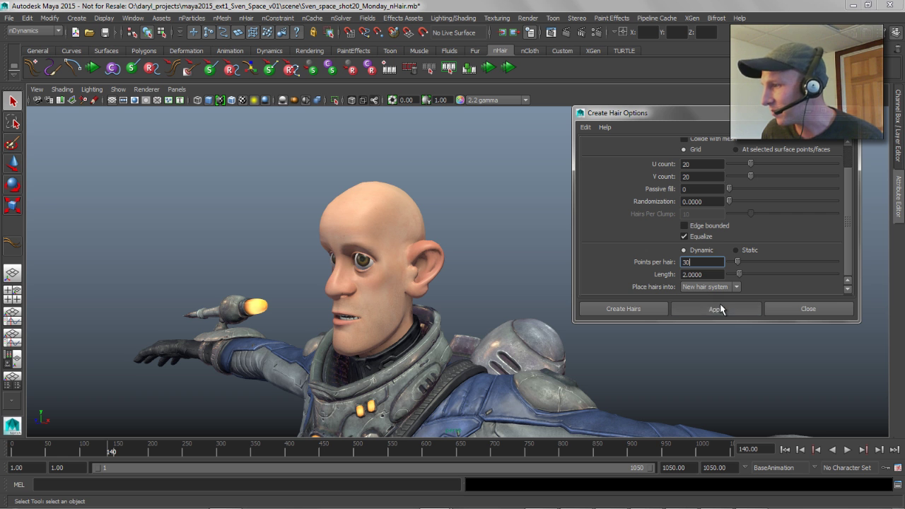
type("30")
Select the scalp mesh and create the hair curves on it with the current options.
left_click(720, 309)
left_click(375, 222)
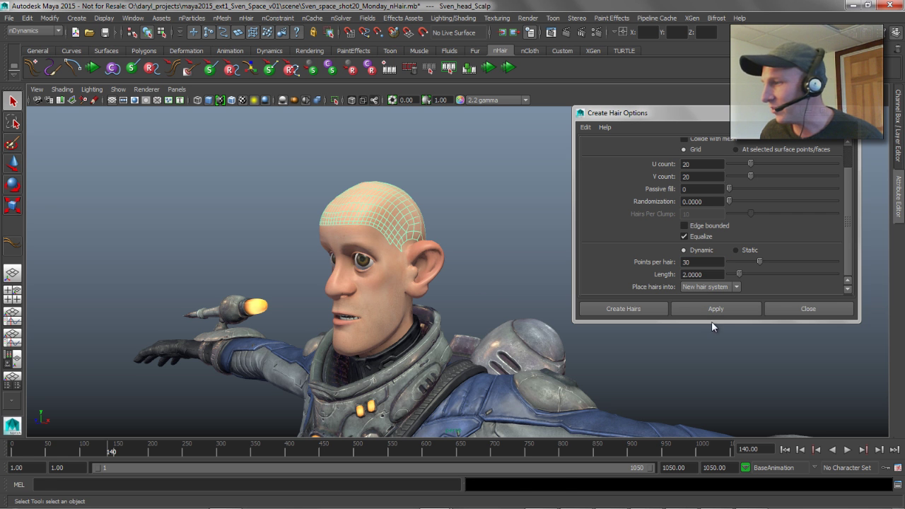
left_click(707, 309)
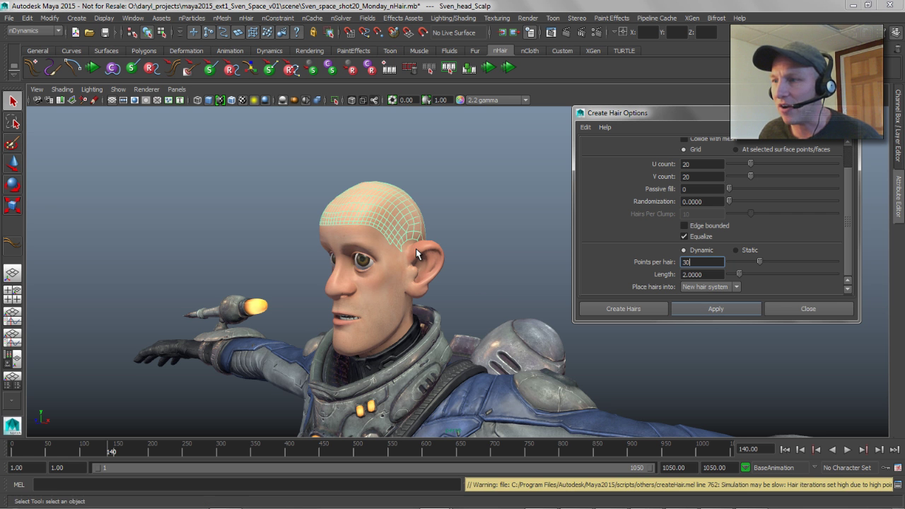
Close the Create Hair options and frame the character's upper body with the new hair curves.
left_click_drag(416, 248, 367, 259, "alt")
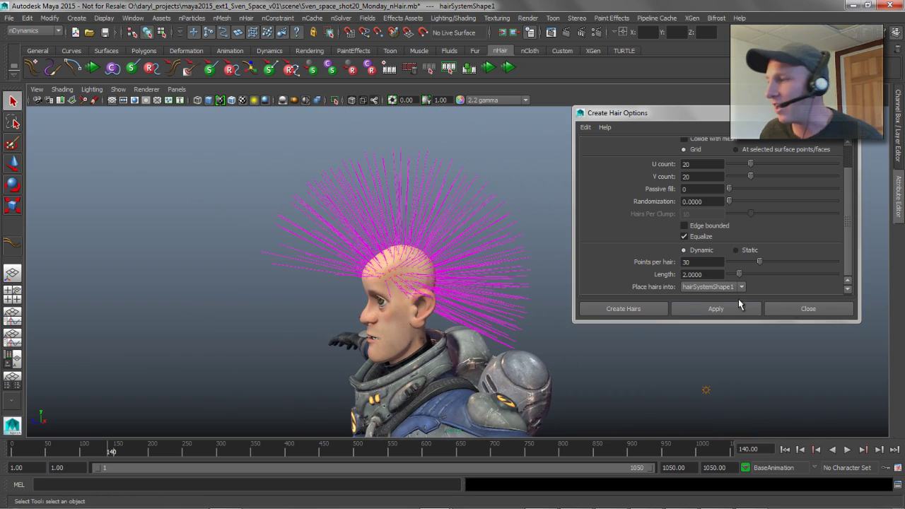
left_click(808, 309)
left_click_drag(485, 303, 554, 294, "alt")
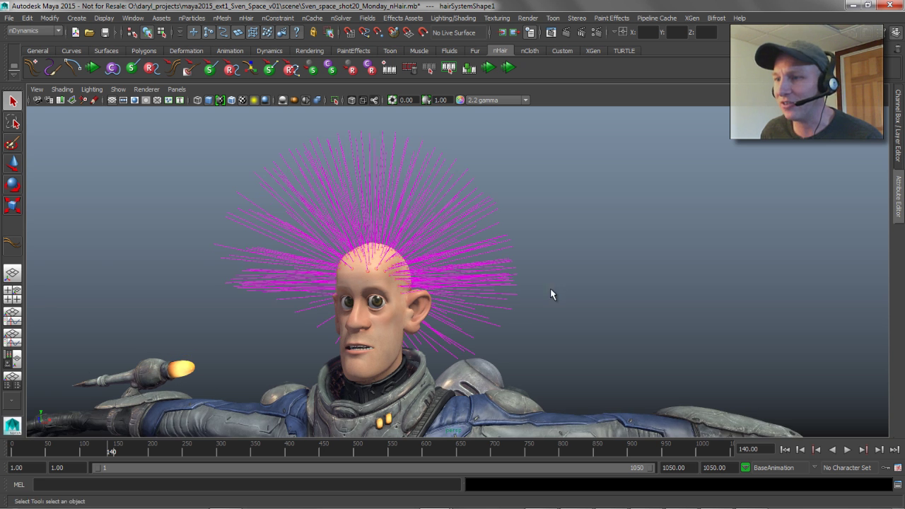
middle_click_drag(554, 294, 556, 295, "alt")
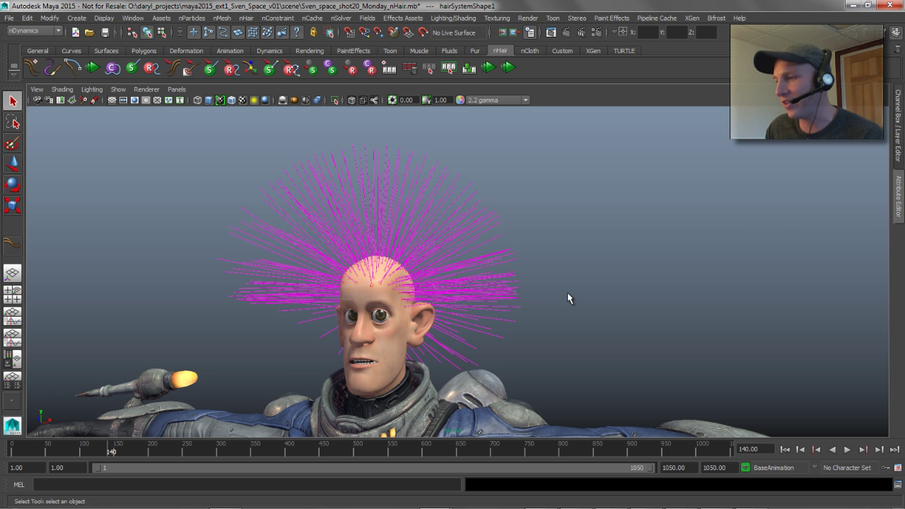
middle_click_drag(554, 305, 617, 257, "alt")
right_click_drag(616, 258, 698, 339, "alt")
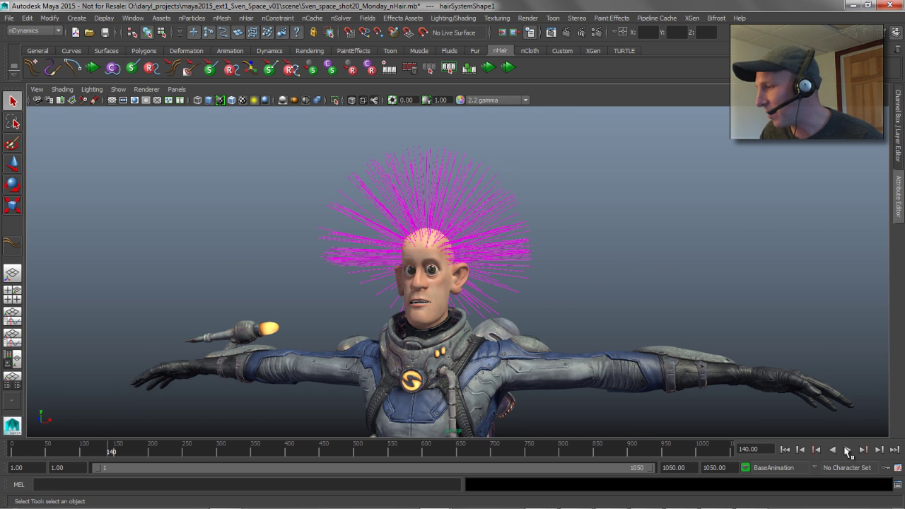
Play the hair simulation from the first frame, stop it and return to the start of the timeline.
left_click(847, 450)
left_click(847, 450)
left_click(785, 450)
left_click(847, 450)
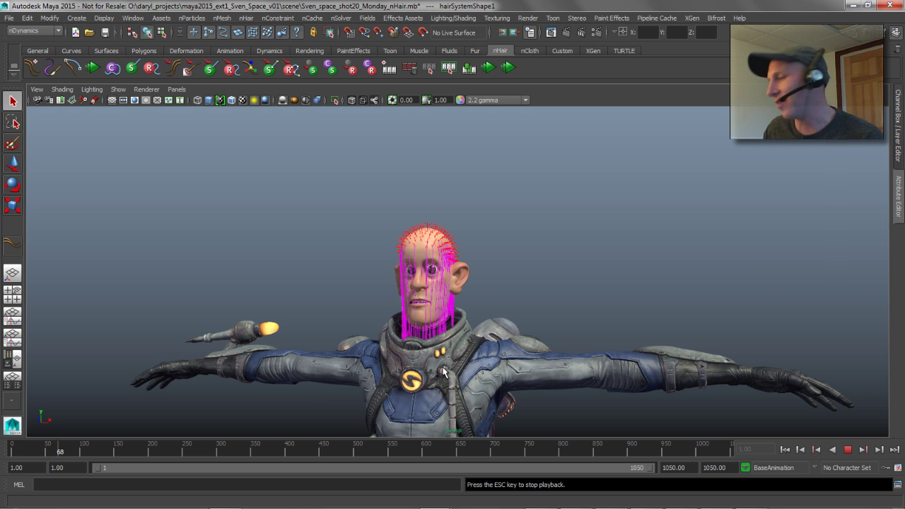
left_click(847, 450)
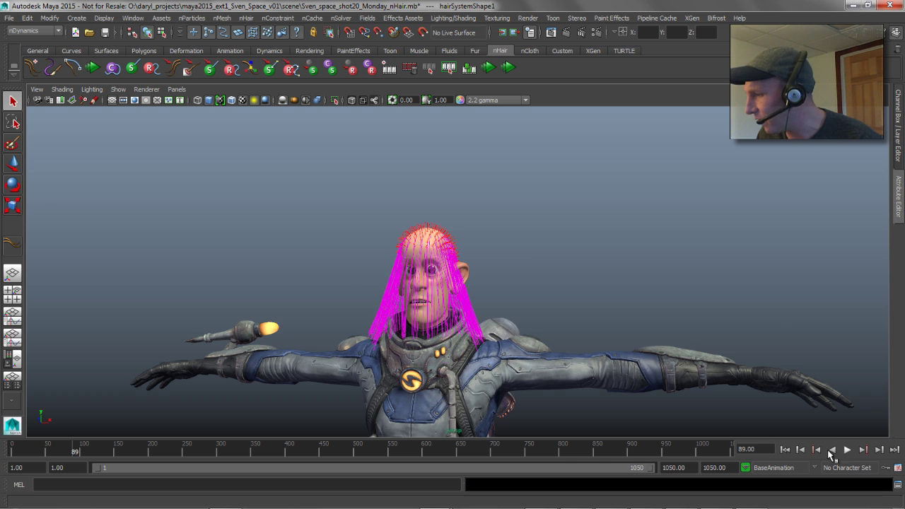
left_click(784, 449)
Switch to the layout with the Outliner, select the nucleus1 solver and show its attributes.
right_click_drag(374, 242, 439, 293, "alt")
middle_click_drag(505, 288, 514, 181, "alt")
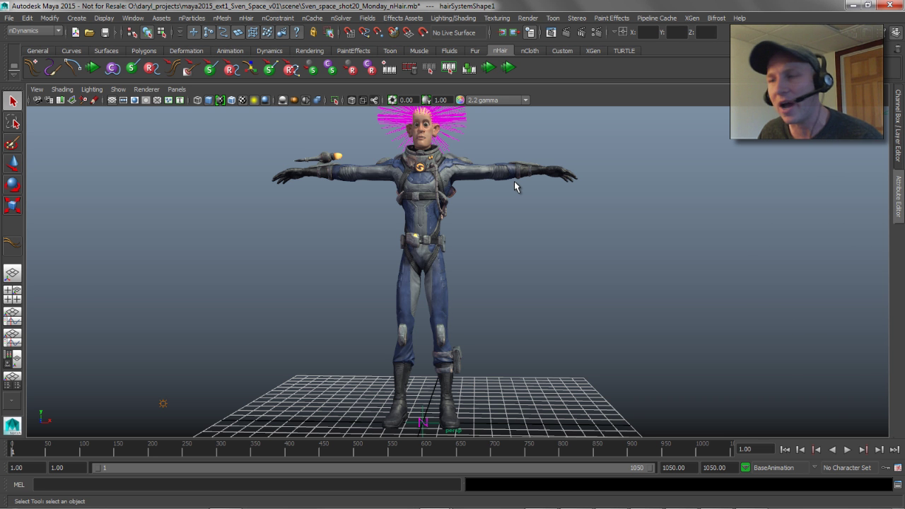
right_click_drag(464, 218, 586, 305, "alt")
middle_click_drag(453, 230, 468, 336, "alt")
key("space")
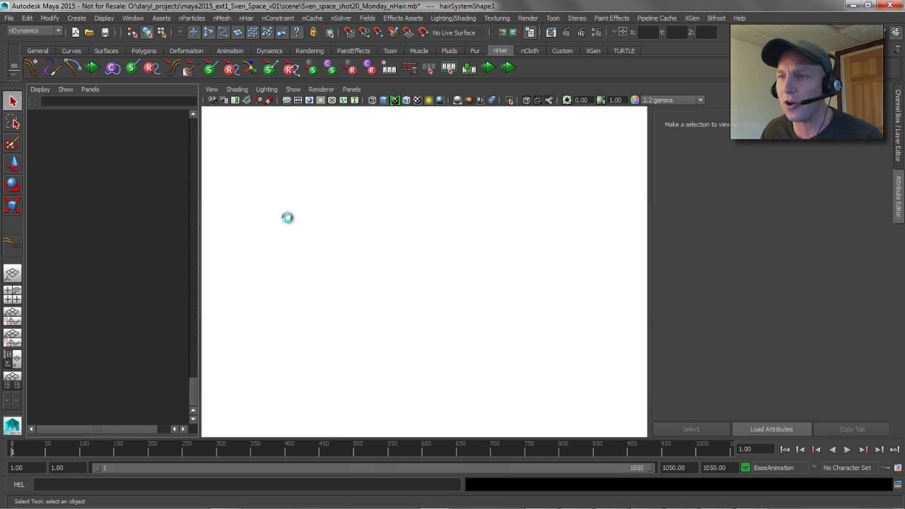
left_click(72, 364)
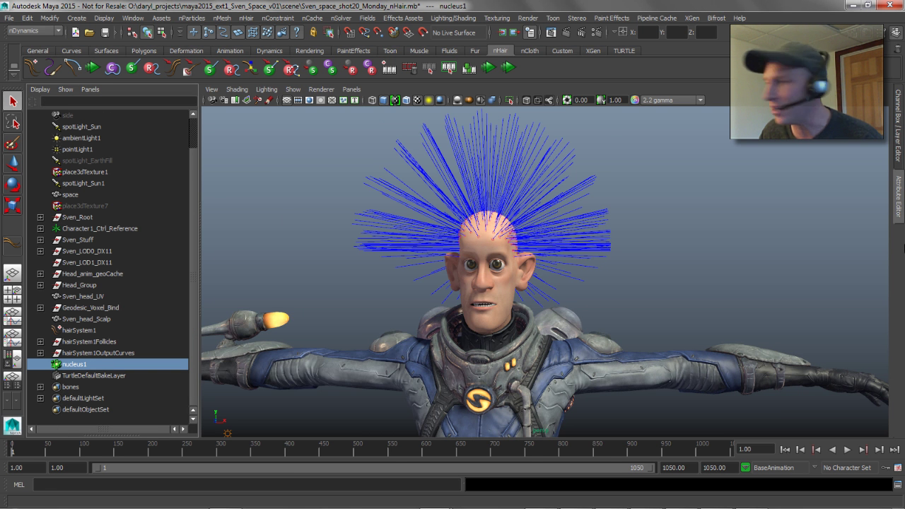
left_click(899, 189)
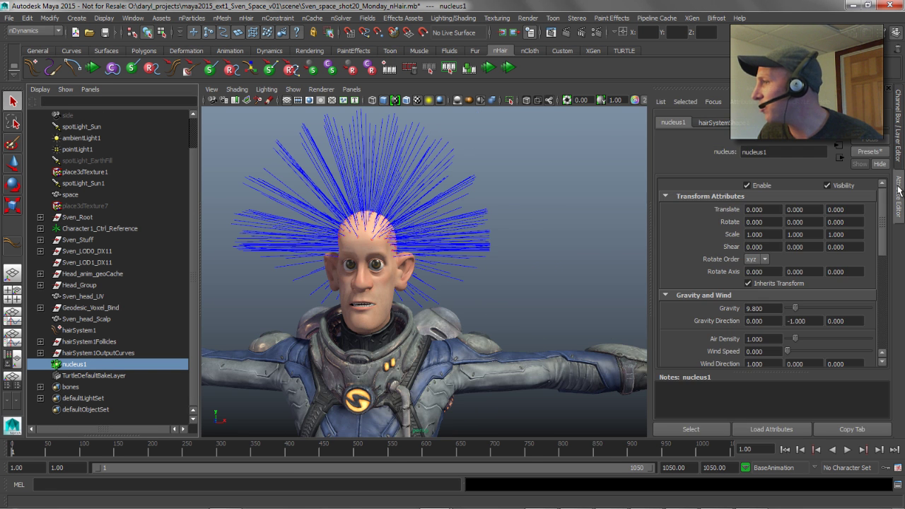
Set the nucleus solver's Space Scale to 0.175.
left_click_drag(882, 244, 883, 281)
right_click_drag(386, 287, 375, 296, "alt")
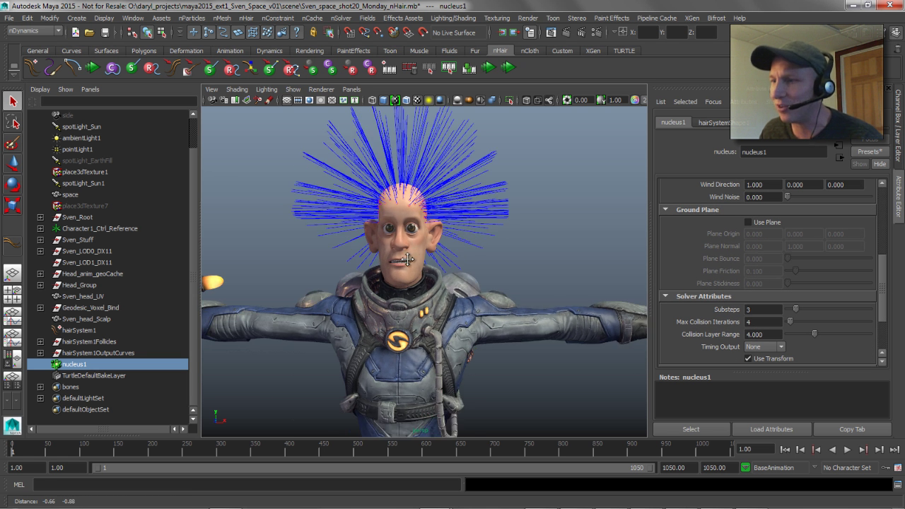
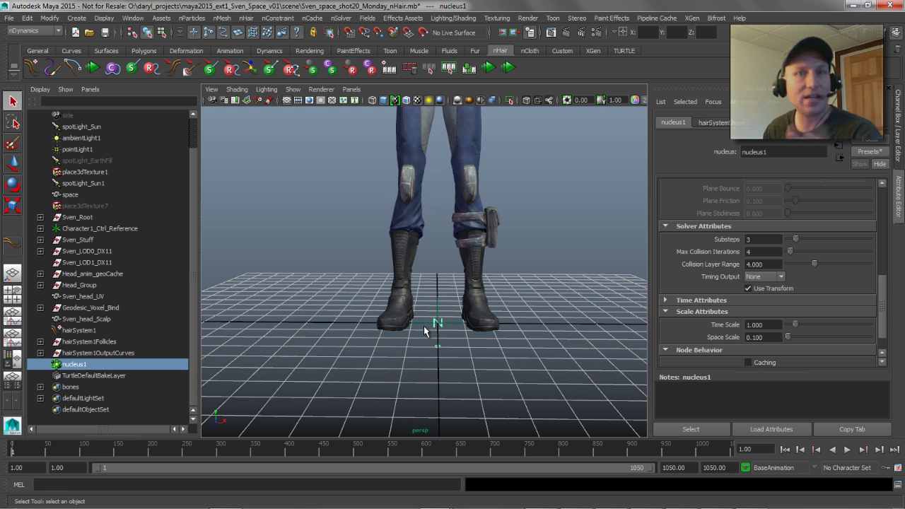
middle_click_drag(418, 252, 403, 368, "alt")
middle_click_drag(423, 199, 408, 260, "alt")
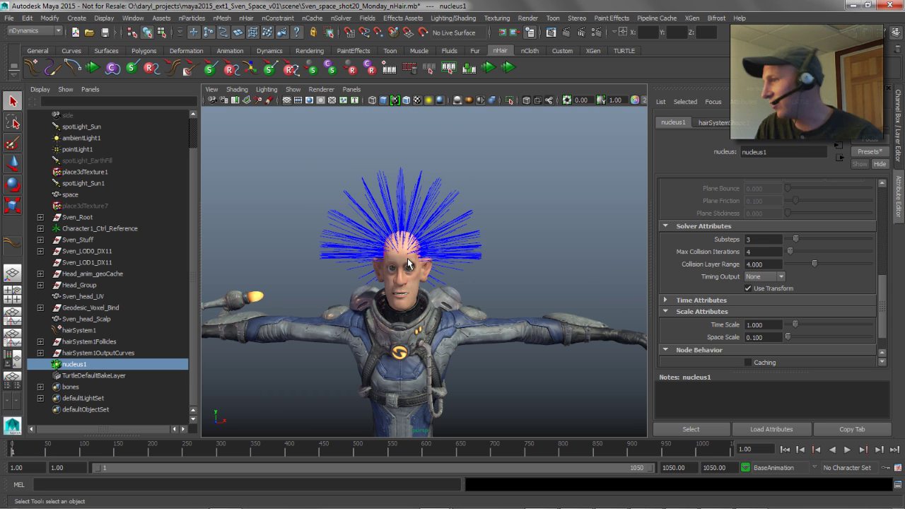
left_click(762, 337)
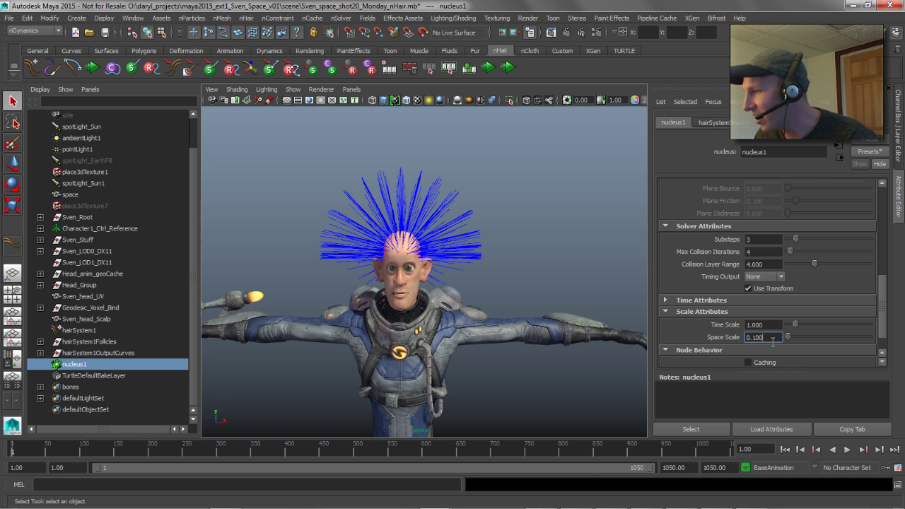
type("1")
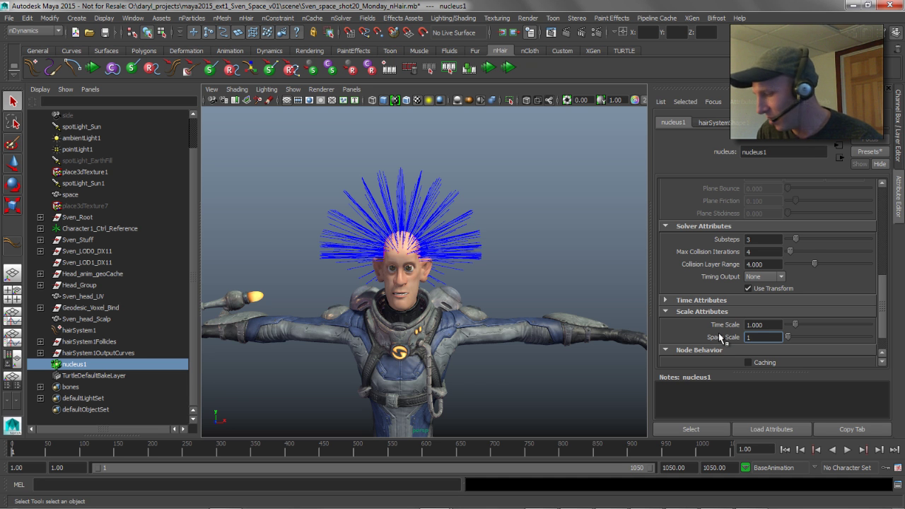
type("0.175")
key("Return")
Set the nucleus solver's Substeps to 10.
scroll(445, 226, "up", 5)
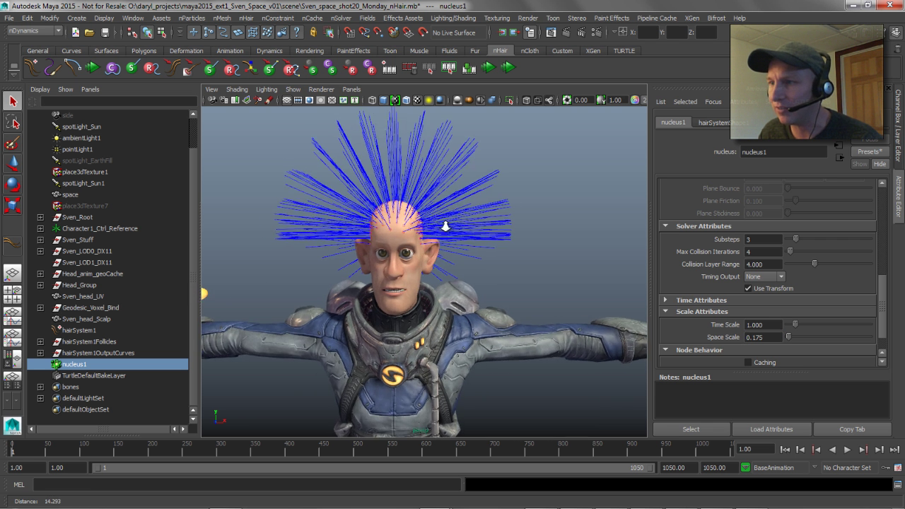
scroll(434, 228, "down", 2)
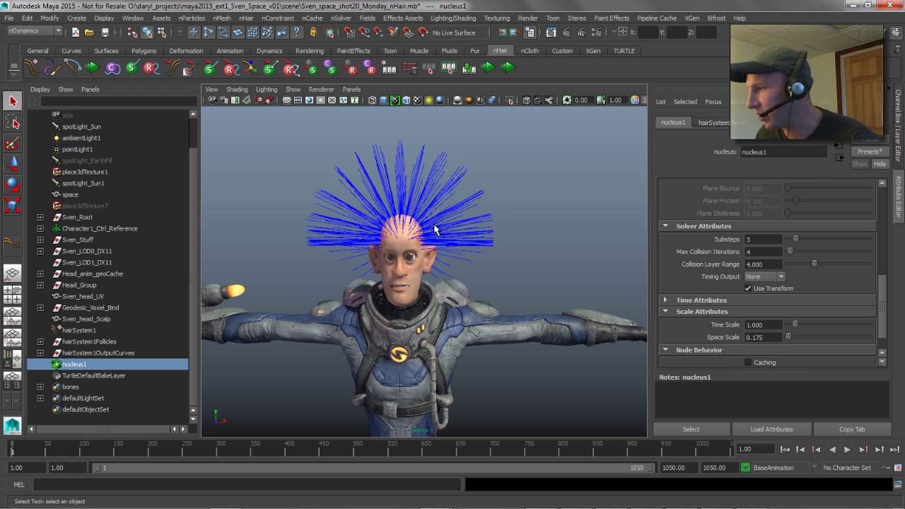
middle_click_drag(469, 205, 474, 248, "alt")
left_click_drag(474, 248, 481, 242, "alt")
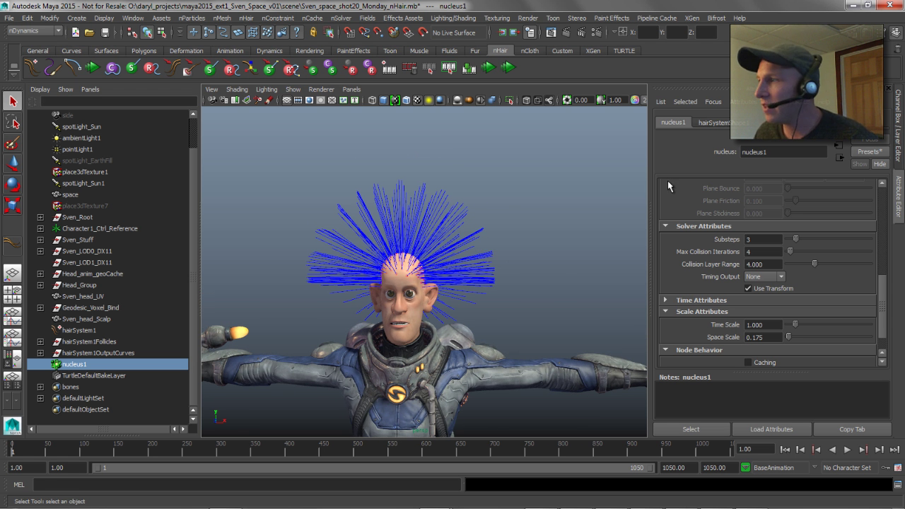
mouse_move(514, 233)
middle_mouse_down("alt")
mouse_move(543, 220)
mouse_move(530, 227)
middle_mouse_up("alt")
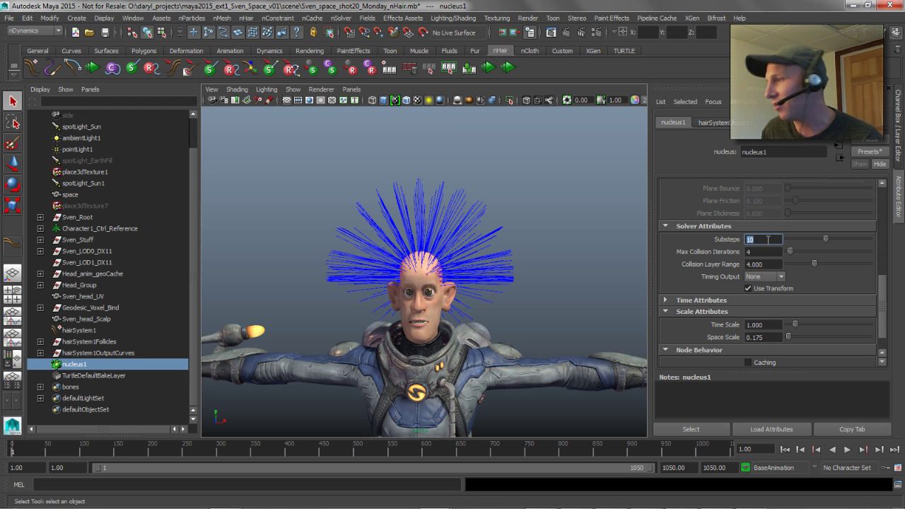
Play the simulation to check the hair with the changed solver settings, then stop and rewind to frame 1.
left_click_drag(490, 247, 464, 242, "alt")
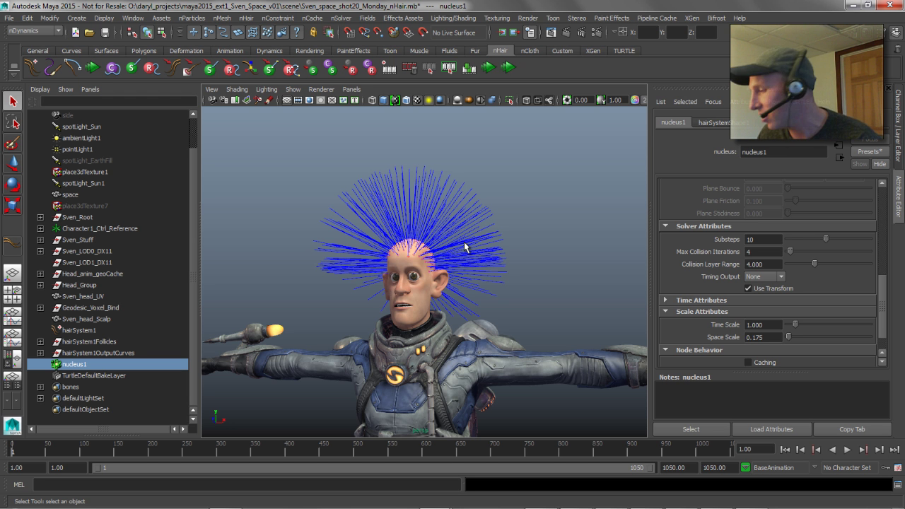
left_click(847, 450)
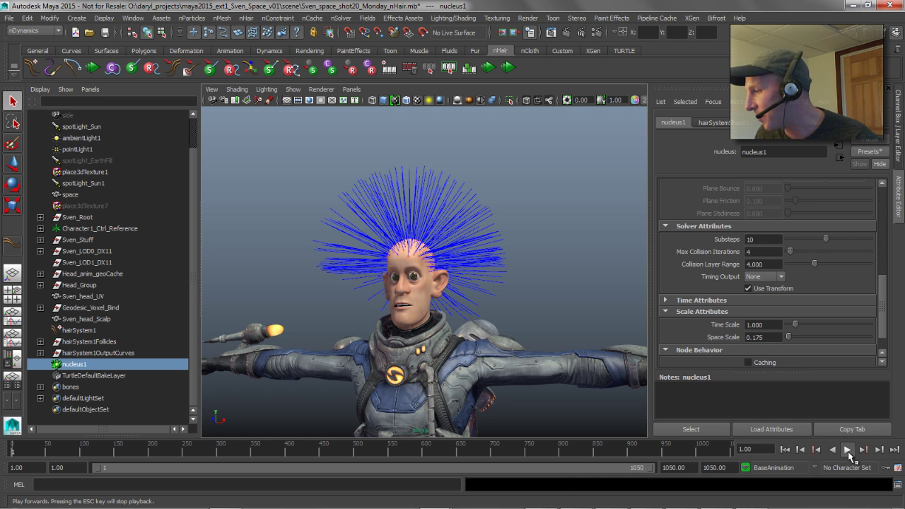
middle_click_drag(521, 230, 550, 170, "alt")
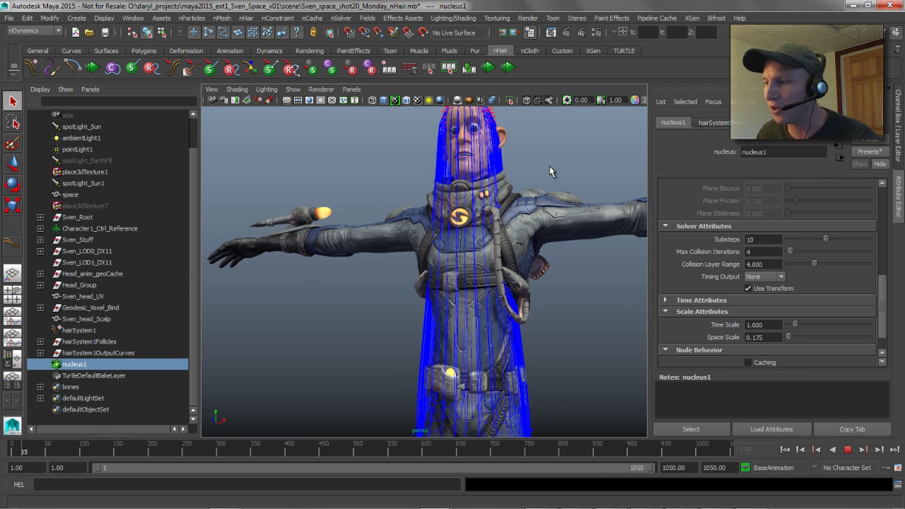
scroll(514, 236, "down", 3)
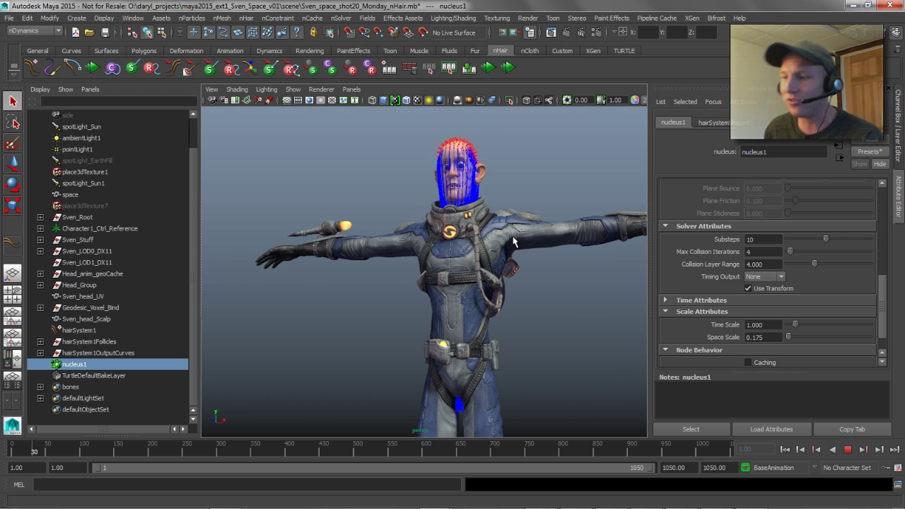
left_click(847, 450)
left_click(785, 450)
Frame the head closely and show the Dynamic Properties of hairSystemShape1.
middle_click_drag(450, 212, 389, 339, "alt")
scroll(366, 267, "up", 2)
right_click_drag(366, 267, 410, 278, "alt")
middle_click_drag(408, 254, 422, 240, "alt")
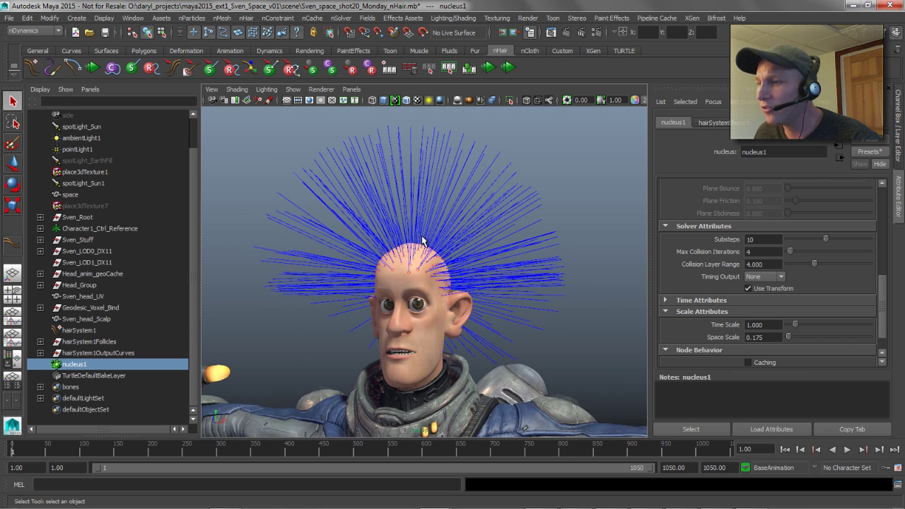
scroll(371, 235, "down", 2)
left_click(725, 123)
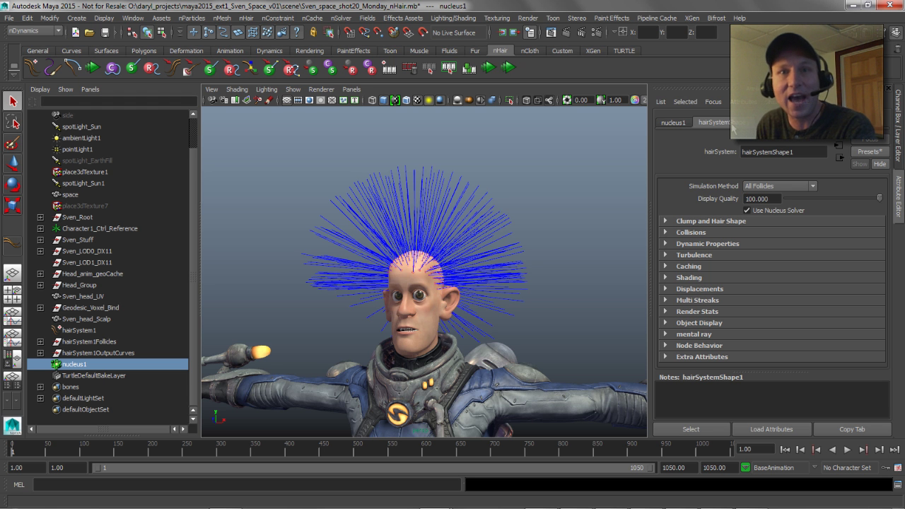
left_click(666, 243)
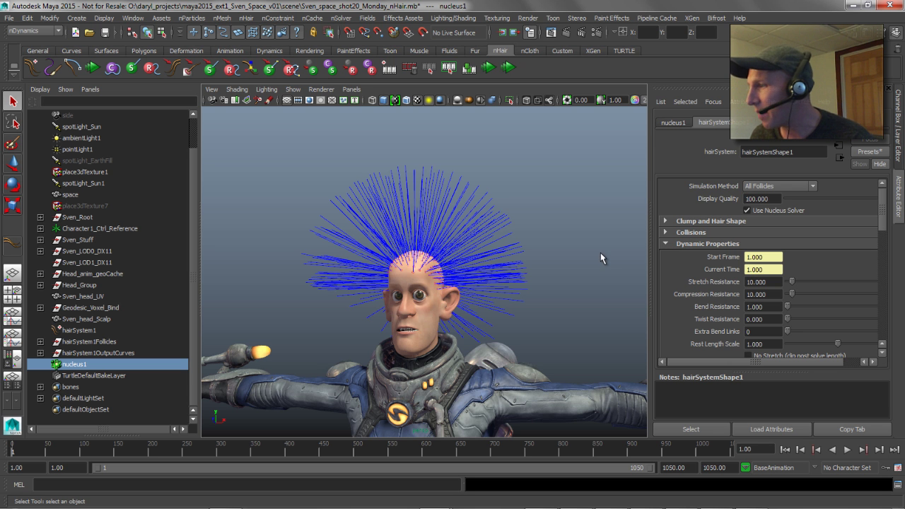
Set the hair's Stretch Resistance to 100, Compression Resistance to 68.156 and Bend Resistance to 17.877.
double_click(758, 281)
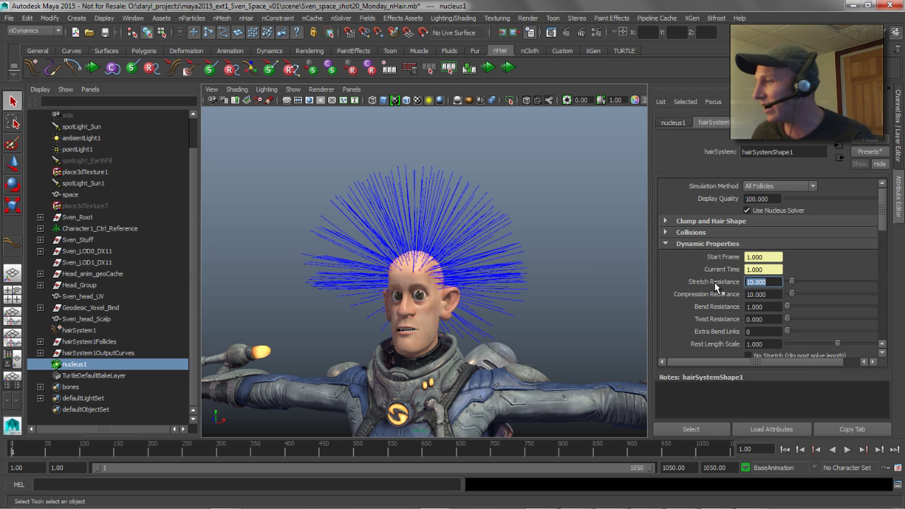
type("100")
key("Return")
left_click_drag(792, 294, 797, 311)
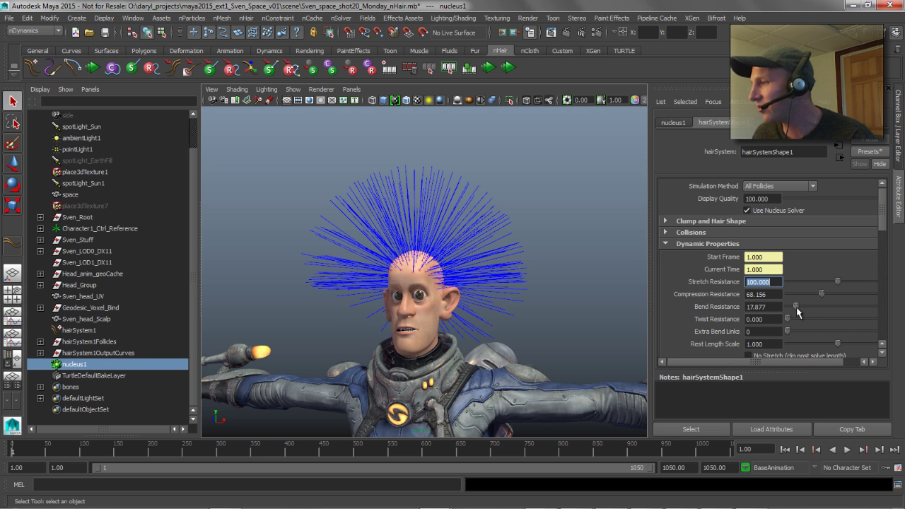
Play the simulation to examine the hair with the stiffer resistance values, then stop and return to the first frame.
middle_click_drag(464, 322, 497, 286, "alt")
right_click_drag(496, 285, 471, 310, "alt")
left_click(846, 449)
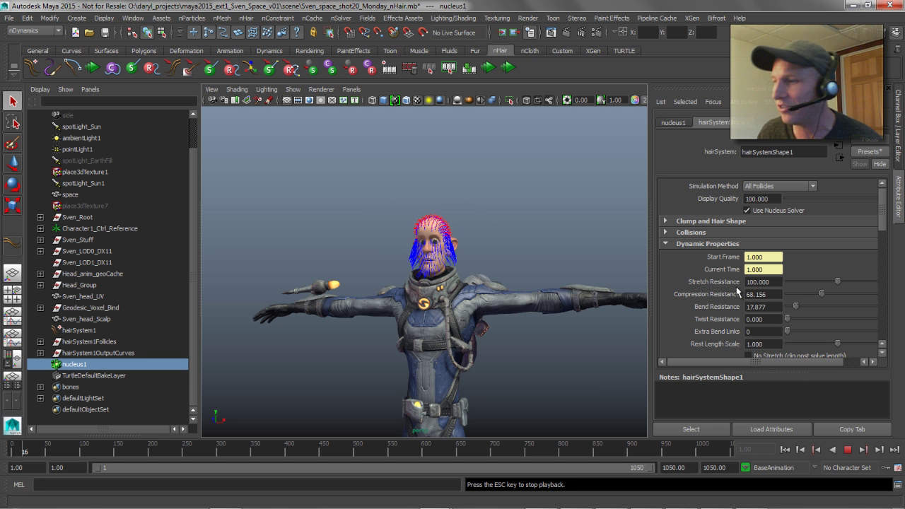
right_click_drag(410, 244, 478, 255, "alt")
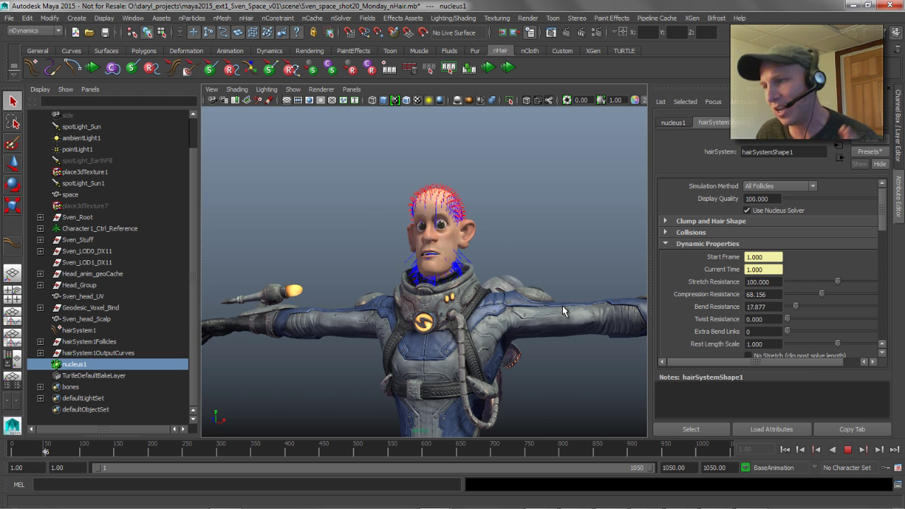
left_click(848, 449)
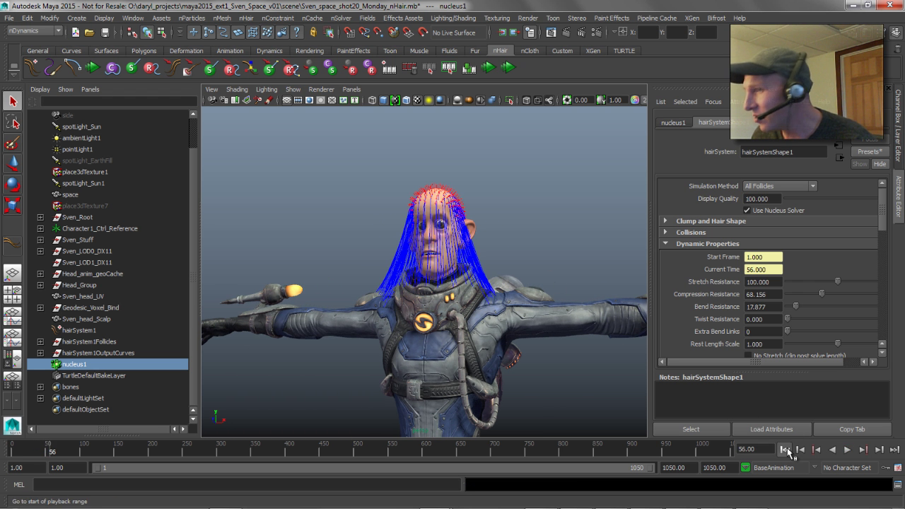
left_click(785, 450)
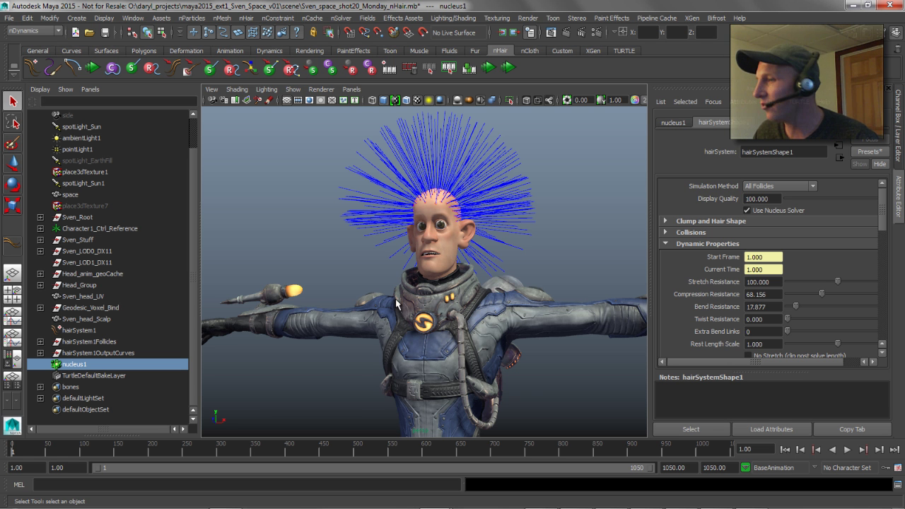
Create a polygon sphere and snap it onto the character's head at face height.
left_click_drag(423, 262, 495, 268, "alt")
left_click(617, 263)
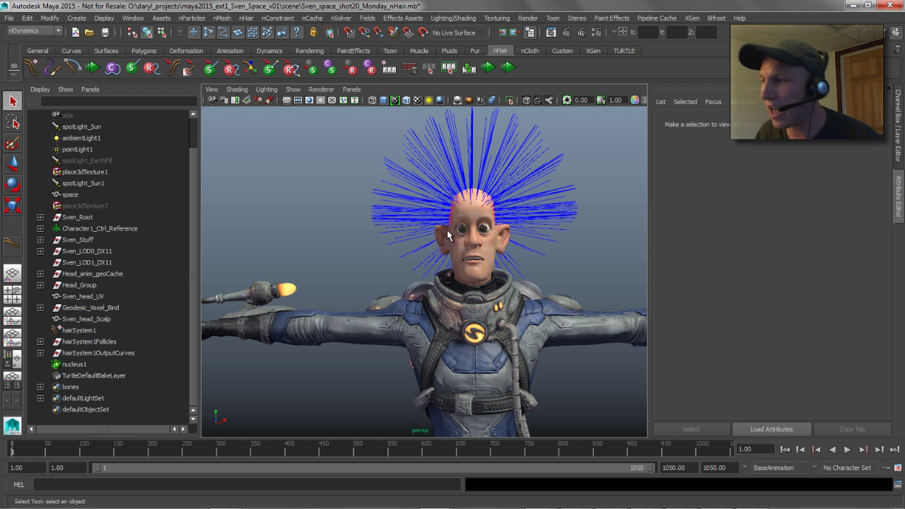
left_click_drag(423, 266, 400, 265, "alt")
right_click_drag(400, 266, 445, 254, "alt")
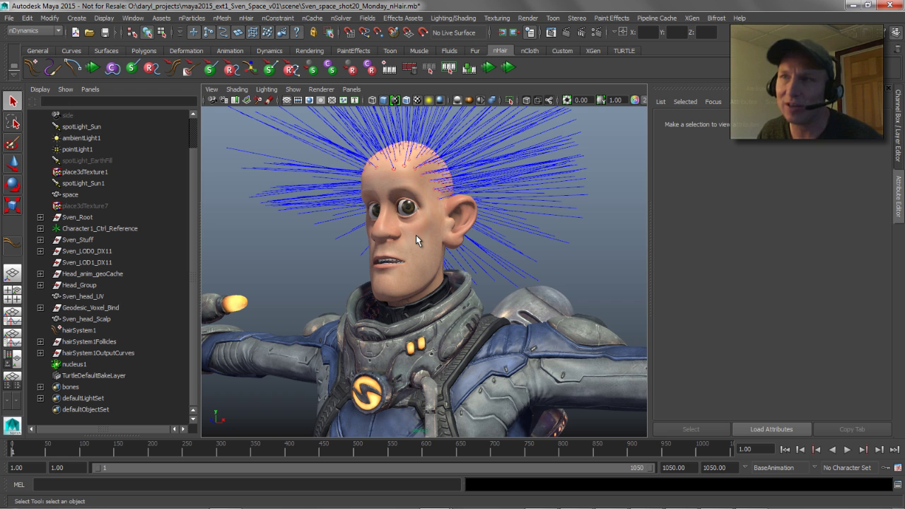
left_click(144, 50)
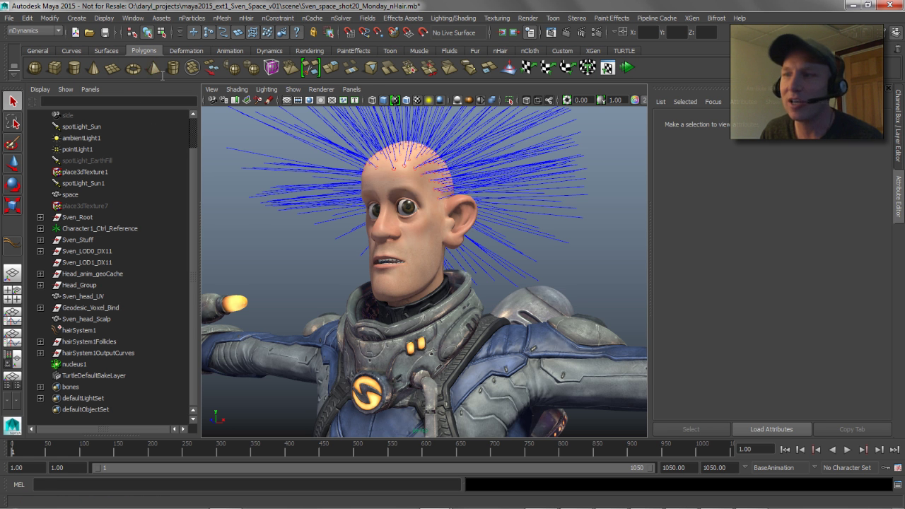
left_click_drag(469, 372, 427, 366, "alt")
key("w")
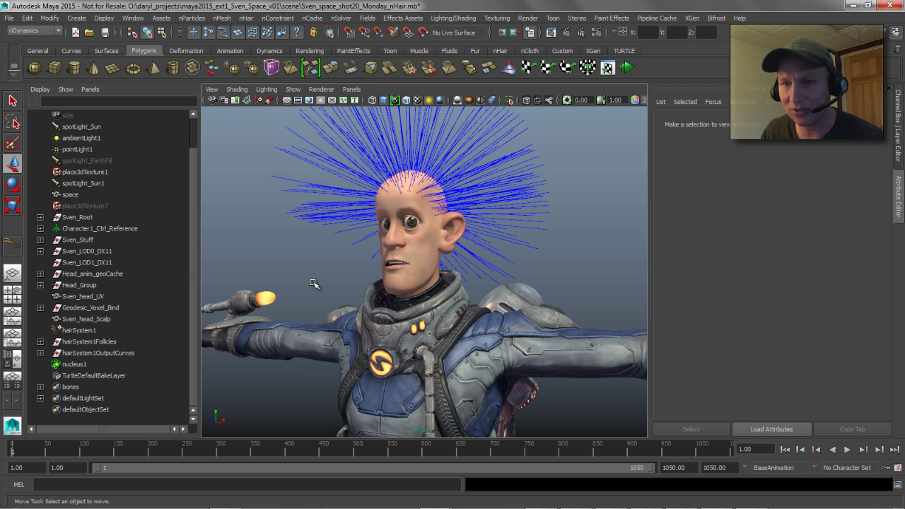
left_click(35, 67)
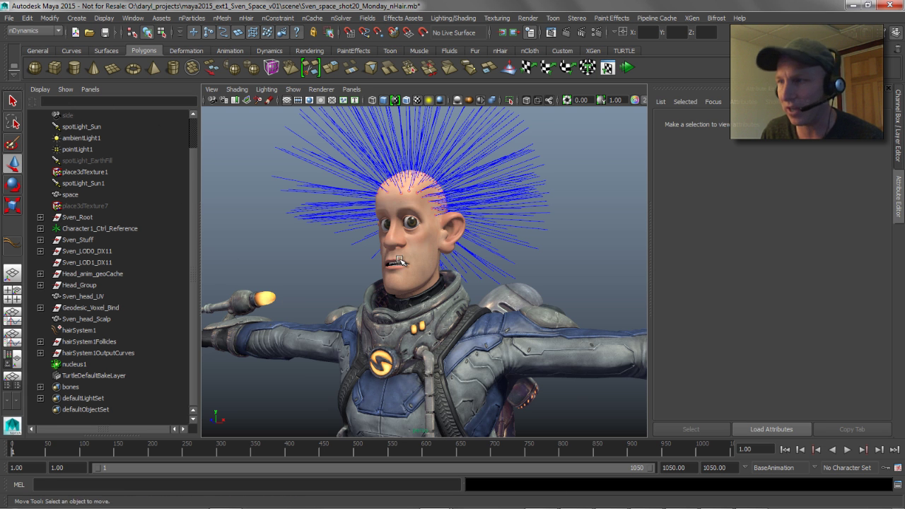
key("v")
middle_click_drag(411, 253, 399, 252)
Position and scale the sphere into an elongated egg shape that fills the character's face from brow to chin.
left_click_drag(397, 266, 451, 281, "alt")
left_click_drag(589, 293, 576, 293)
key("r")
middle_click_drag(561, 350, 540, 343)
middle_click_drag(549, 303, 548, 285, "shift")
left_click_drag(548, 284, 590, 284, "alt")
key("w")
key("e")
key("r")
middle_click_drag(555, 295, 571, 301)
left_click_drag(571, 302, 498, 298, "alt")
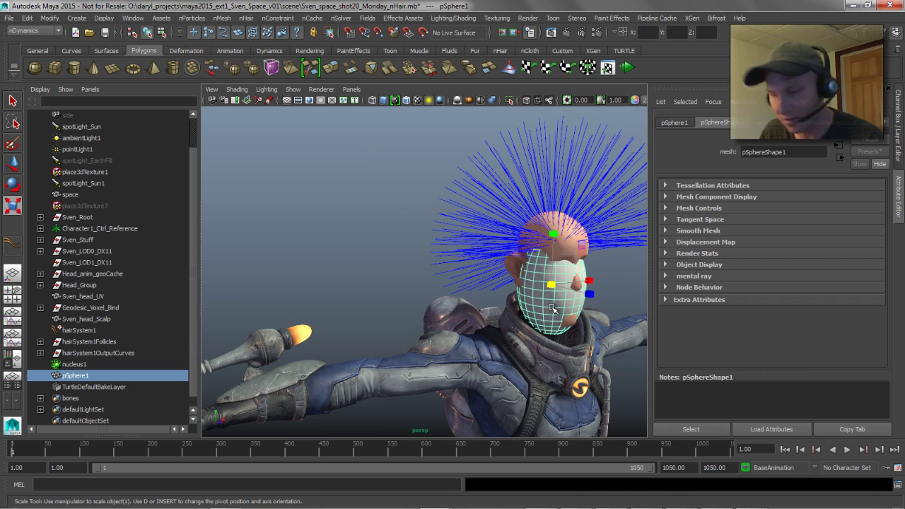
key("w")
left_click_drag(590, 294, 487, 296)
Duplicate the head sphere, move the copy down to the suit collar and tilt it about 23 degrees around X.
key("ctrl+d")
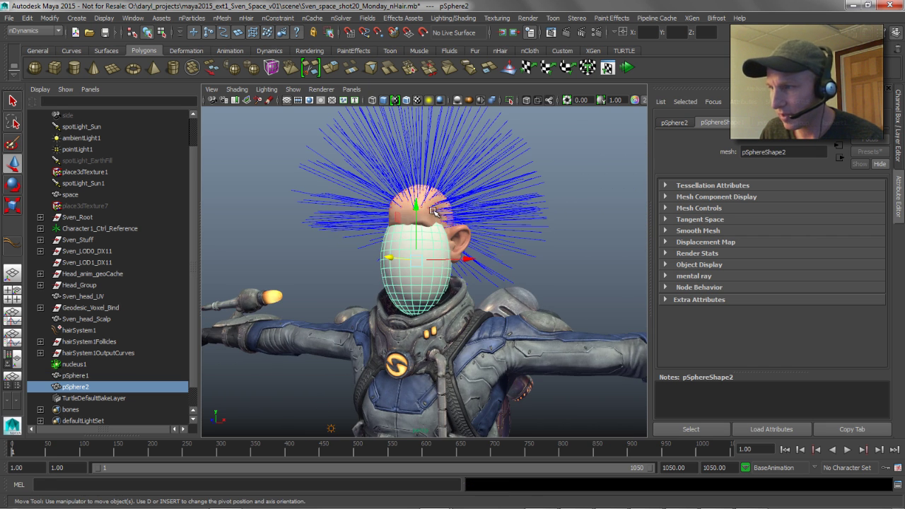
left_click_drag(417, 206, 393, 293)
key("e")
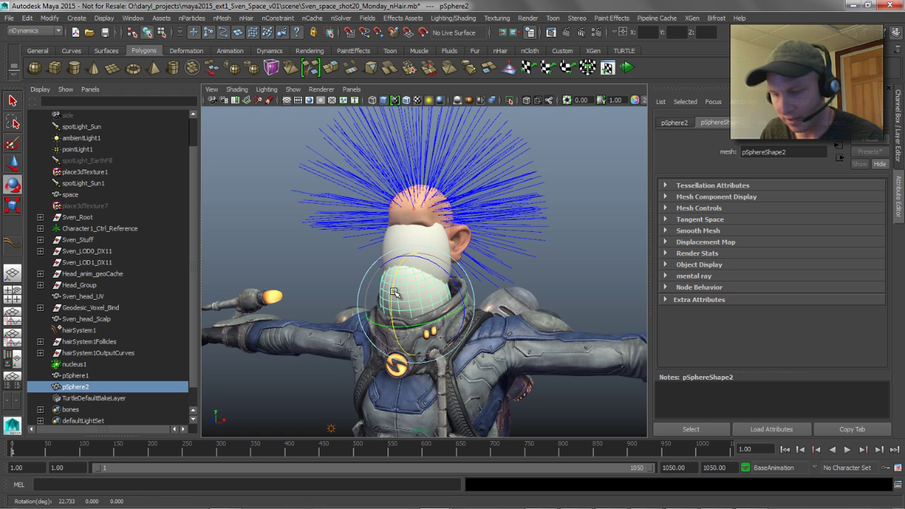
Scale the copied sphere wider and deeper so it covers the neck and collar area.
key("r")
left_click_drag(463, 305, 506, 306)
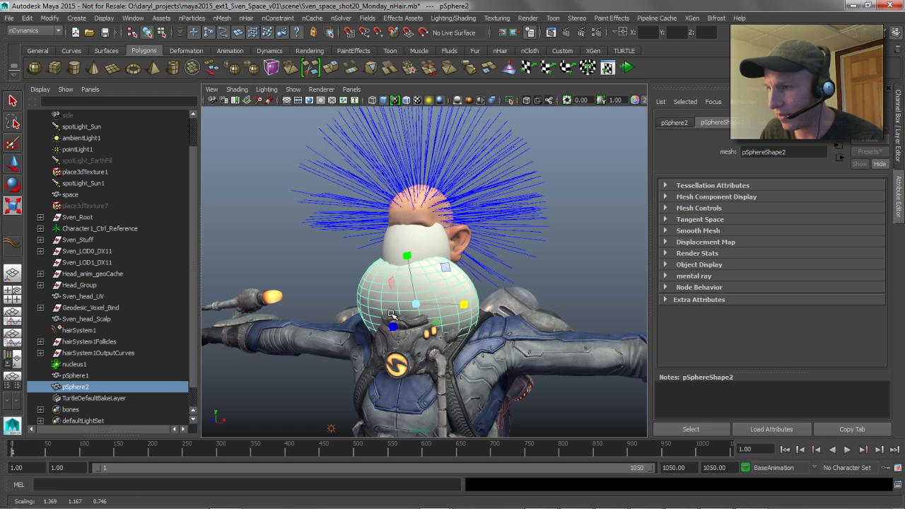
mouse_move(397, 329)
left_mouse_down()
mouse_move(386, 308)
mouse_move(407, 286)
mouse_move(346, 334)
mouse_move(270, 326)
mouse_move(410, 330)
left_mouse_up()
key("w")
key("r")
middle_click_drag(391, 331, 406, 337)
left_click_drag(406, 337, 372, 304, "alt")
Make the head sphere and the collar sphere passive colliders.
left_click(316, 255)
right_click_drag(316, 256, 410, 254, "alt")
middle_click_drag(410, 254, 473, 305, "alt")
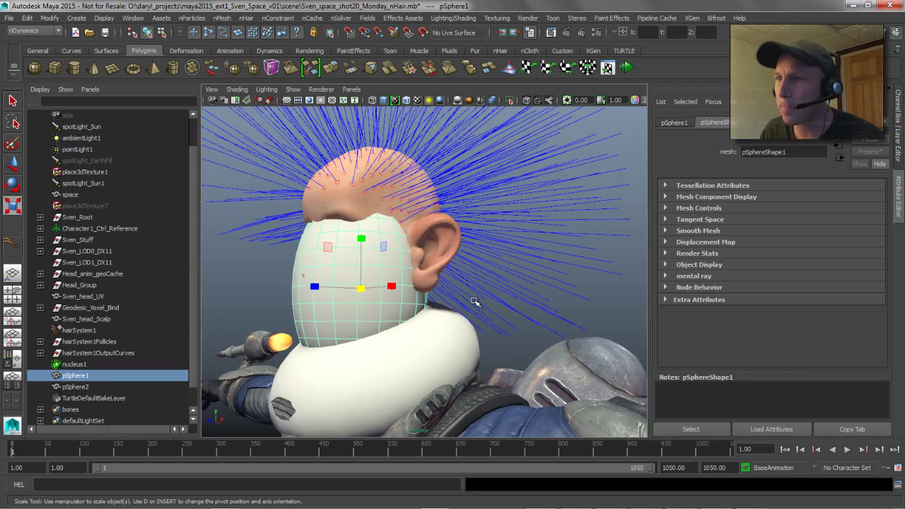
left_click_drag(479, 299, 310, 115, "alt")
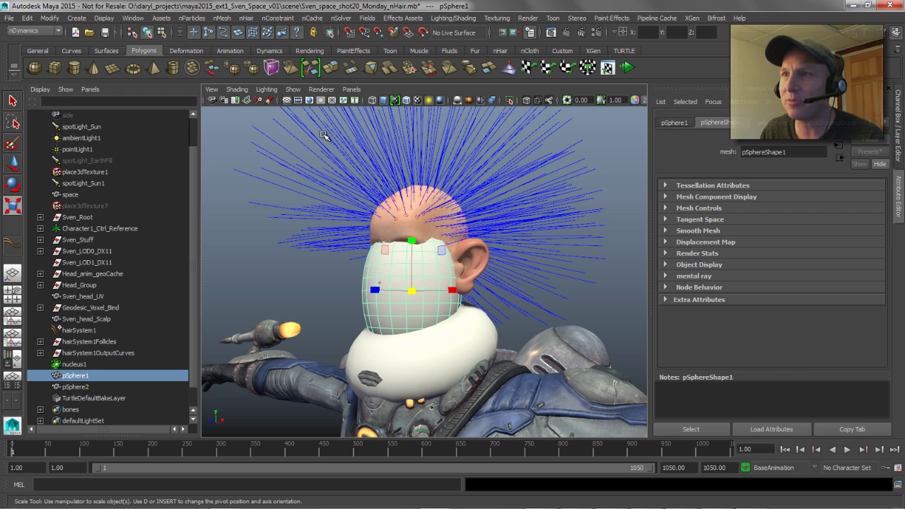
left_click(222, 18)
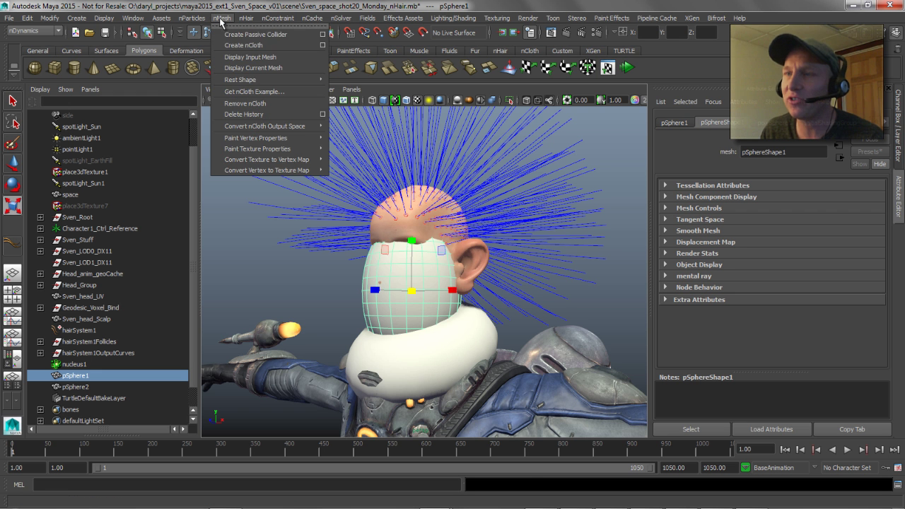
left_click(251, 34)
left_click(373, 344)
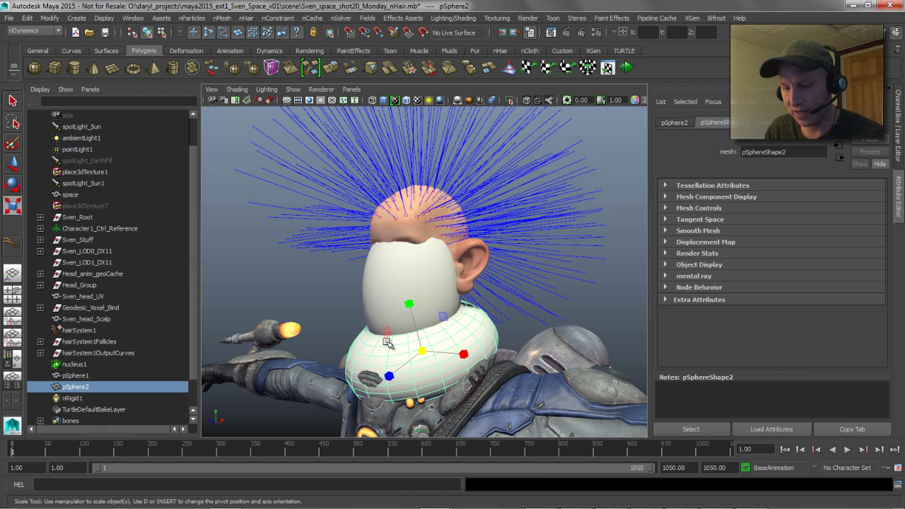
key("g")
Hide both collision spheres, pSphere1 and pSphere2.
left_click(103, 374)
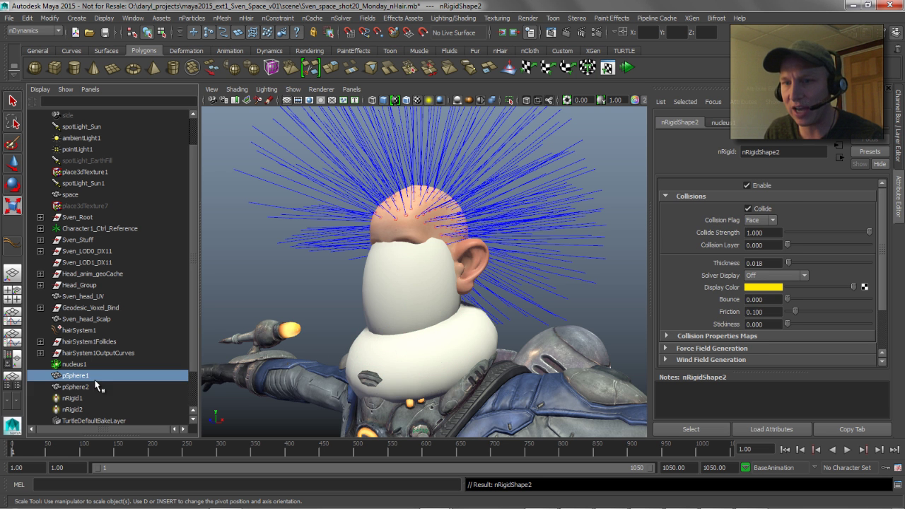
left_click(96, 386, "shift")
key("ctrl+h")
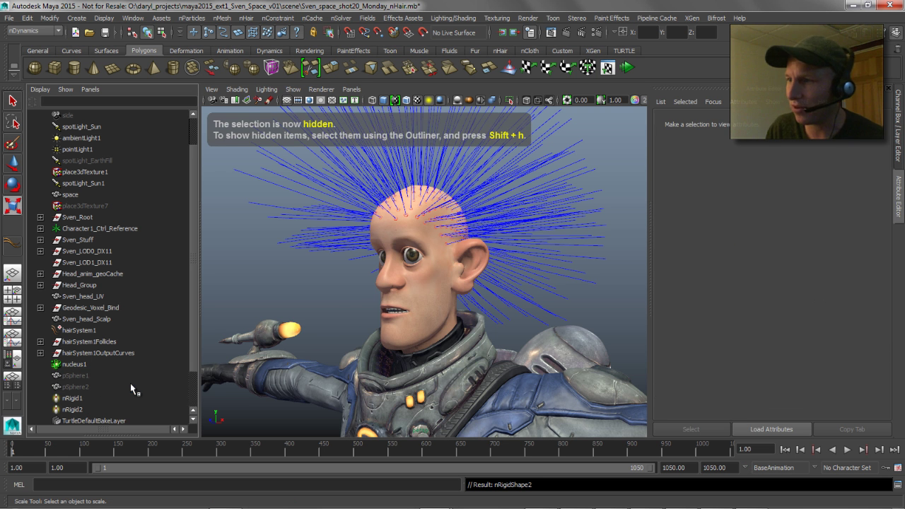
Play the simulation to check how the hair collides with the hidden spheres, then stop and return to the first frame.
scroll(566, 240, "down", 5)
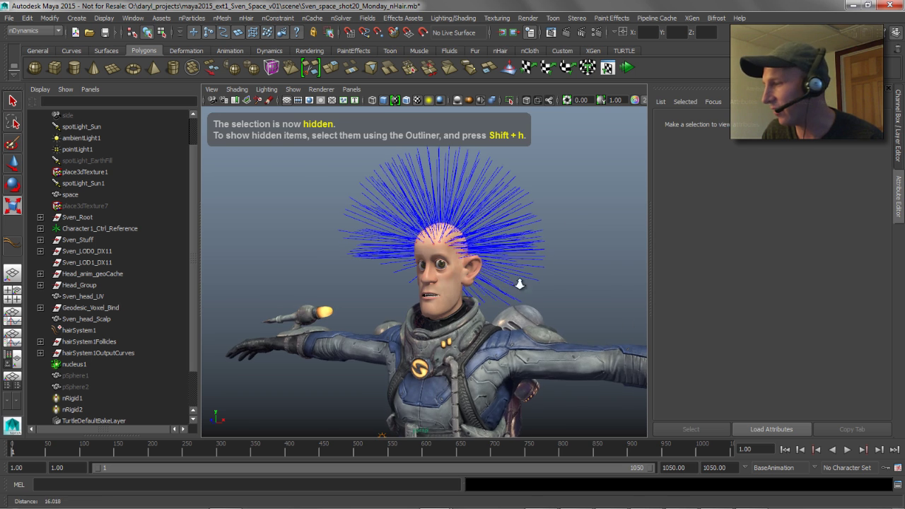
scroll(487, 281, "up", 3)
left_click(848, 450)
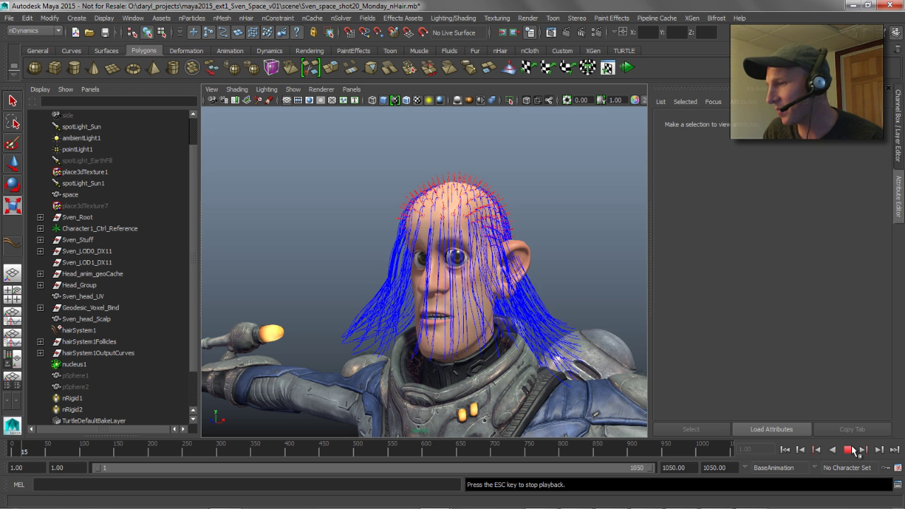
left_click(798, 450)
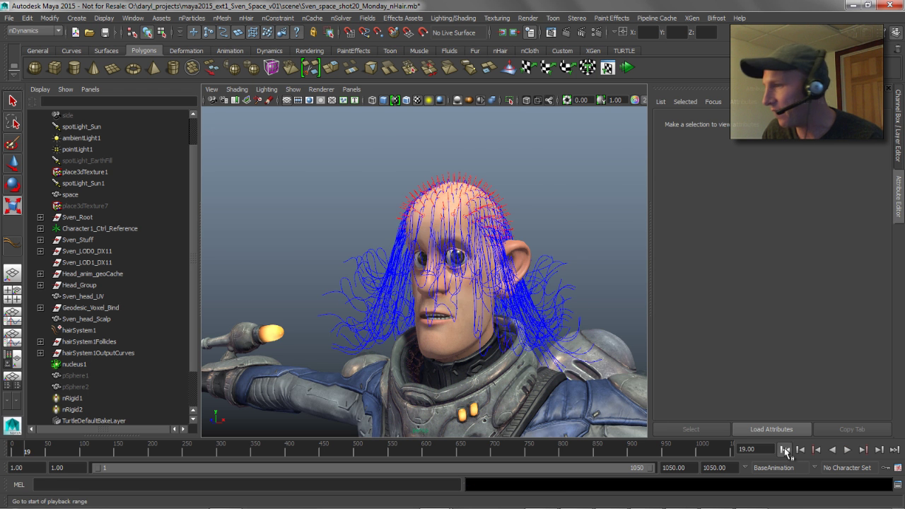
Select hair curves and set hairSystemShape1's Drag to 0.166, Tangential Drag to 0.189 and Damp to 1.543.
left_click(515, 233)
scroll(514, 234, "down", 3)
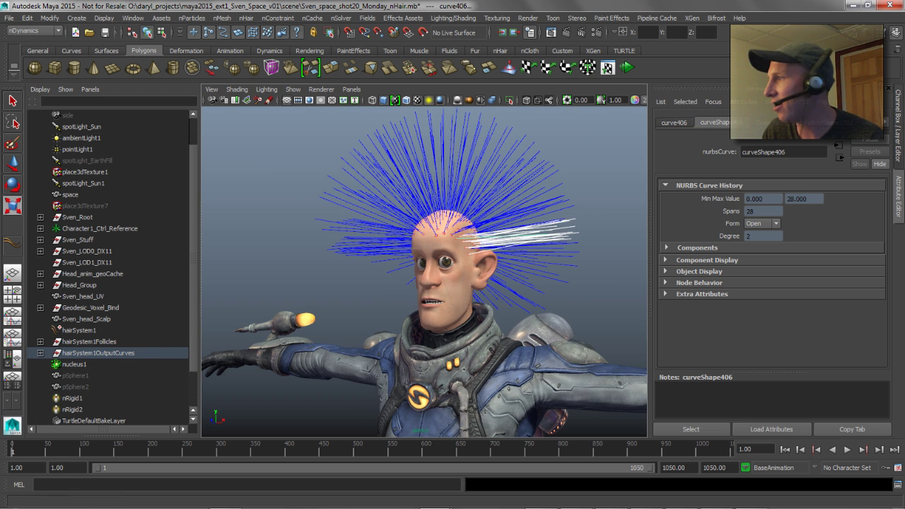
left_click(885, 126)
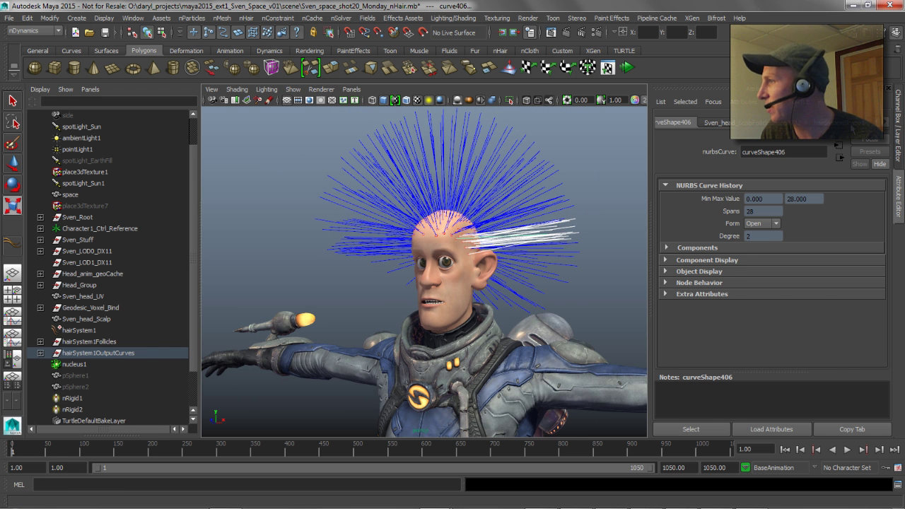
left_click(851, 127)
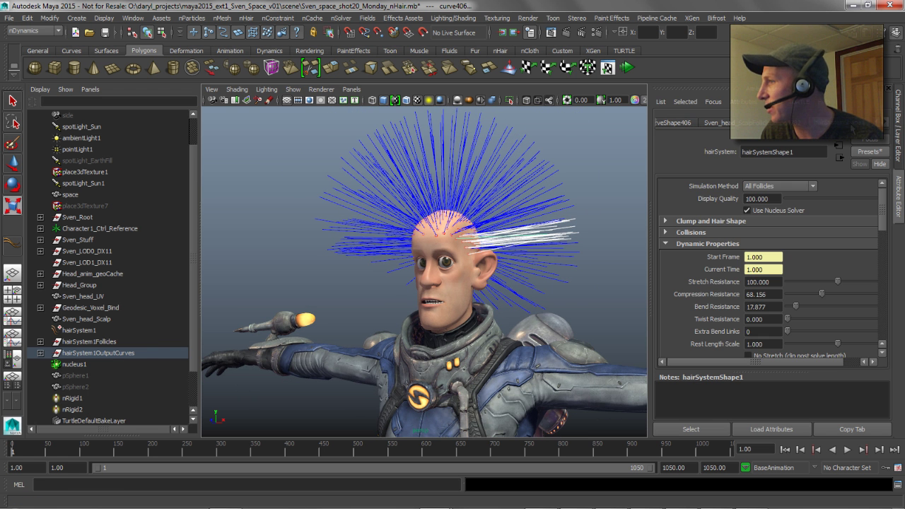
left_click_drag(884, 228, 879, 302)
left_click_drag(794, 267, 808, 280)
left_click_drag(800, 303, 806, 303)
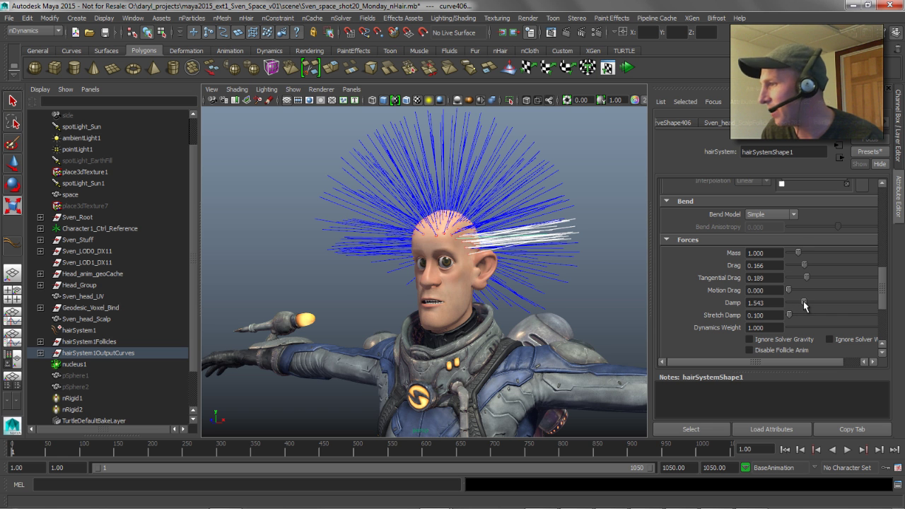
Play the simulation, raise the hair's Damp to 6.057 during playback, replay from the first frame and stop.
left_click(847, 450)
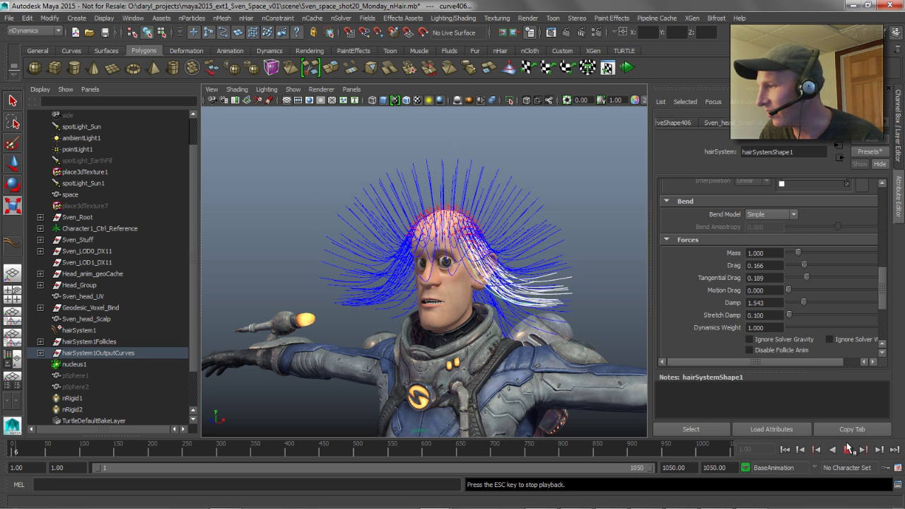
left_click_drag(803, 302, 848, 301)
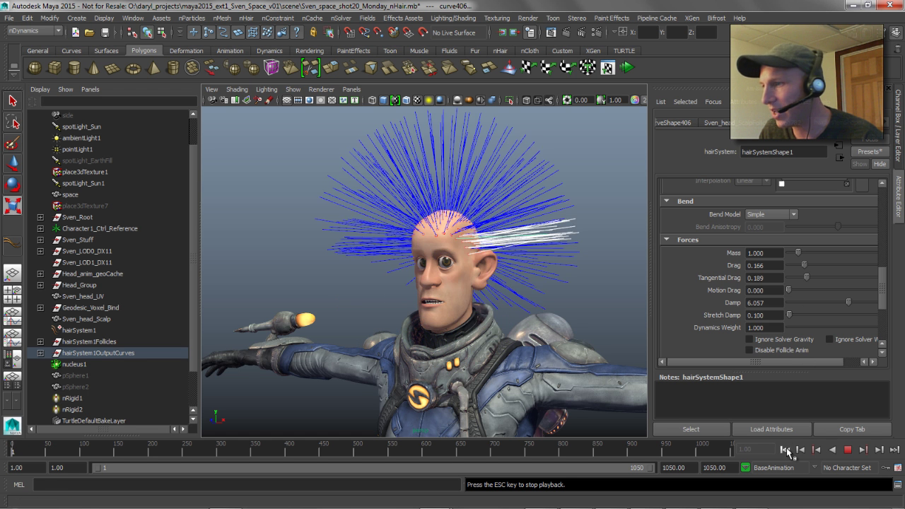
left_click(785, 450)
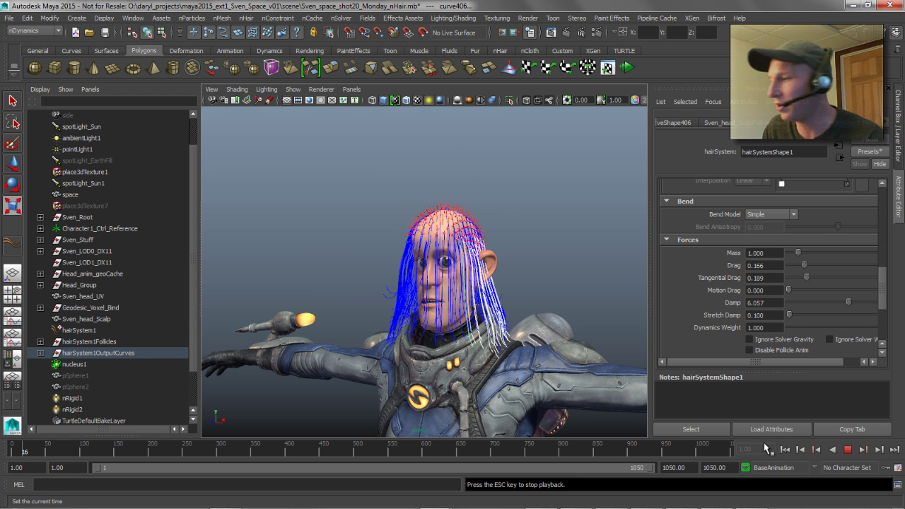
left_click(848, 449)
Set the hair's Damp to 4.857, play the simulation to check it, then stop and rewind to frame 1.
left_click_drag(848, 302, 836, 301)
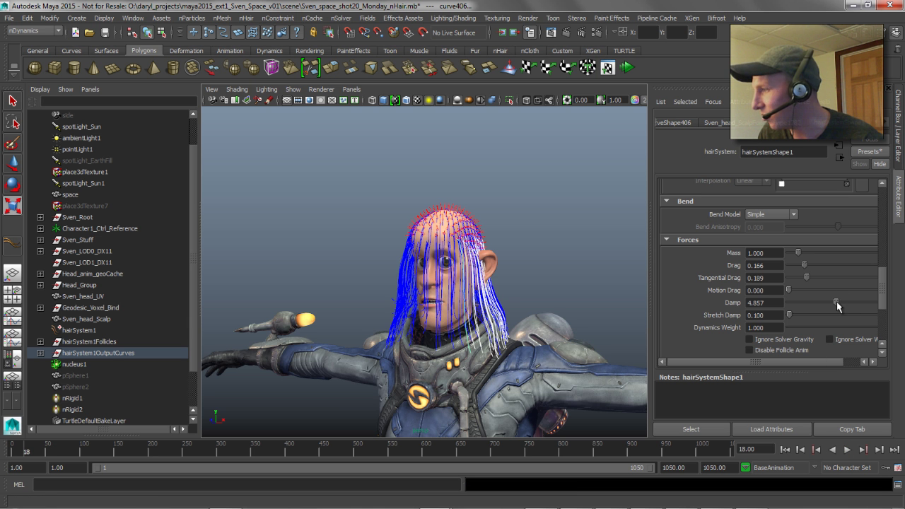
left_click(788, 450)
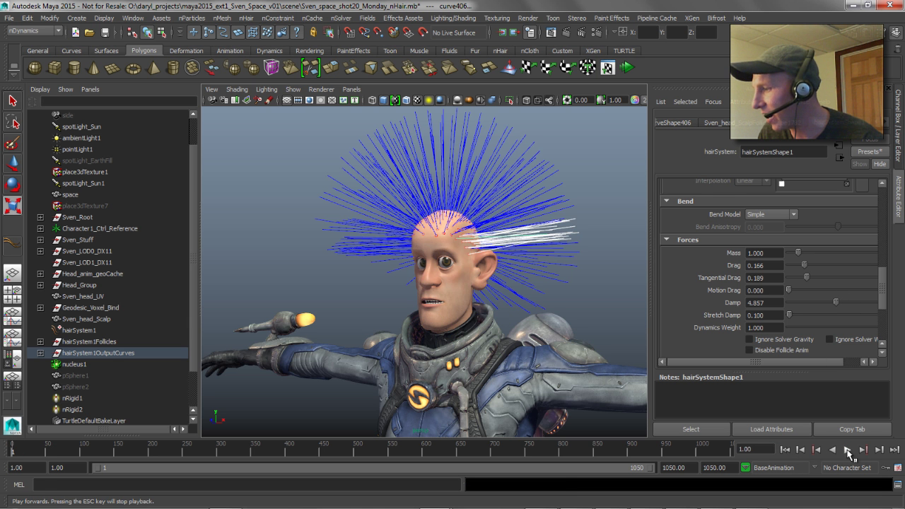
left_click(847, 449)
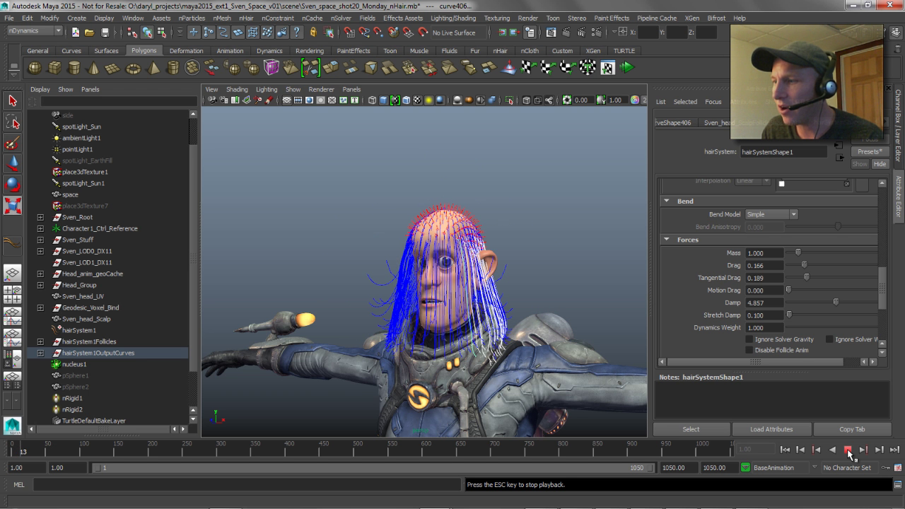
left_click(848, 450)
left_click_drag(316, 355, 345, 362, "alt")
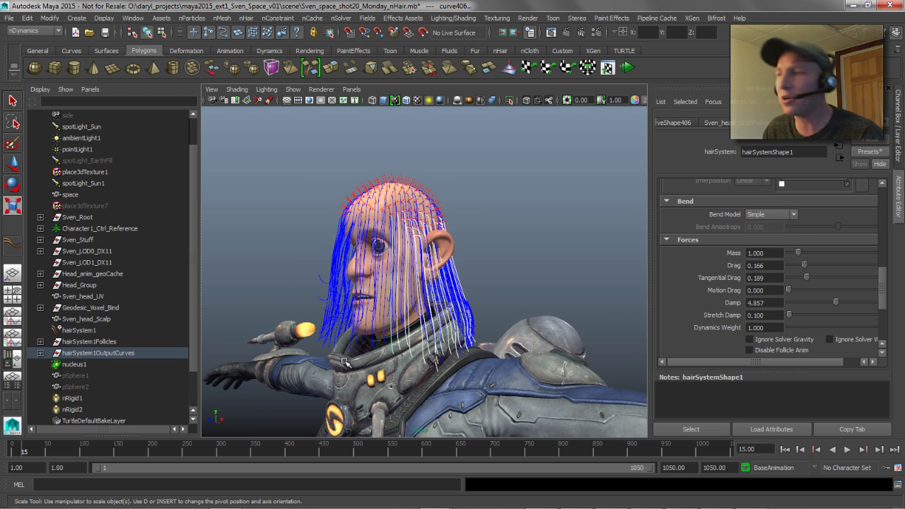
left_click(786, 450)
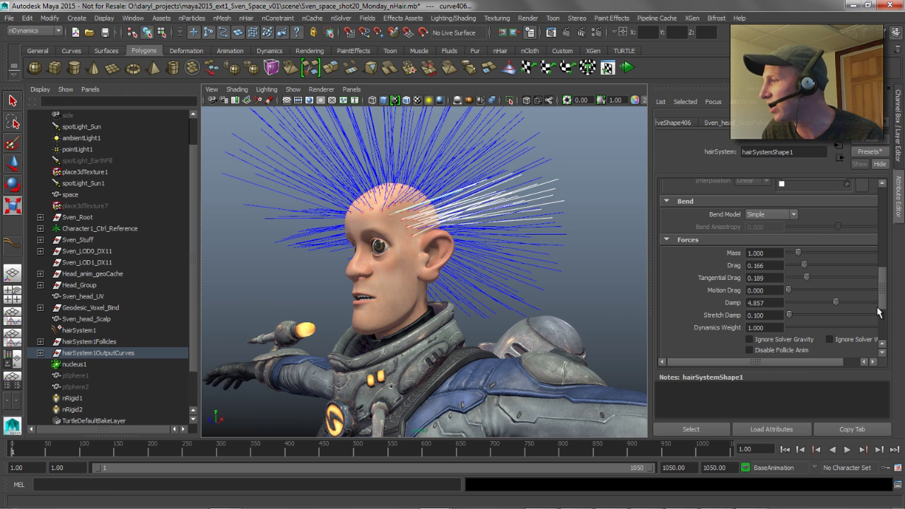
Enable Self Collide in the hair system's collision settings.
left_click_drag(883, 294, 877, 209)
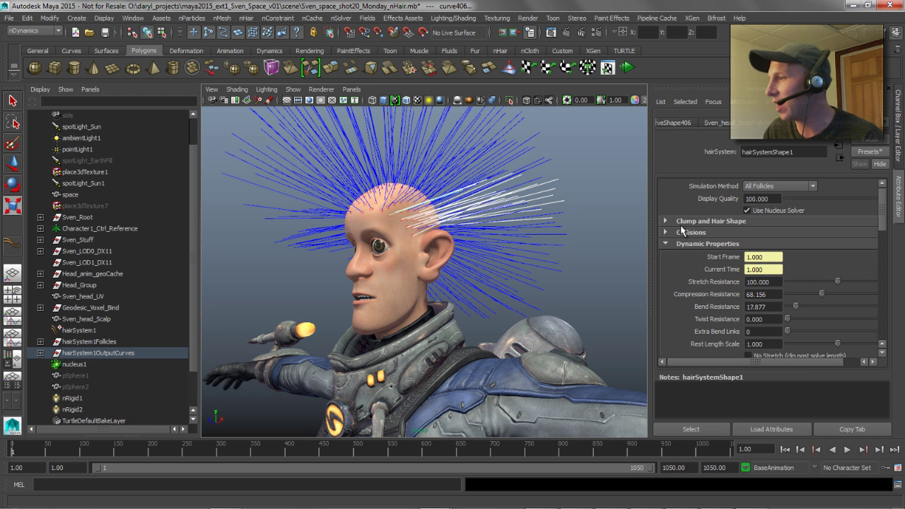
left_click(665, 234)
left_click(828, 245)
Play the simulation for a few frames to examine the hair with self-collision, then stop.
left_click_drag(447, 297, 525, 334, "alt")
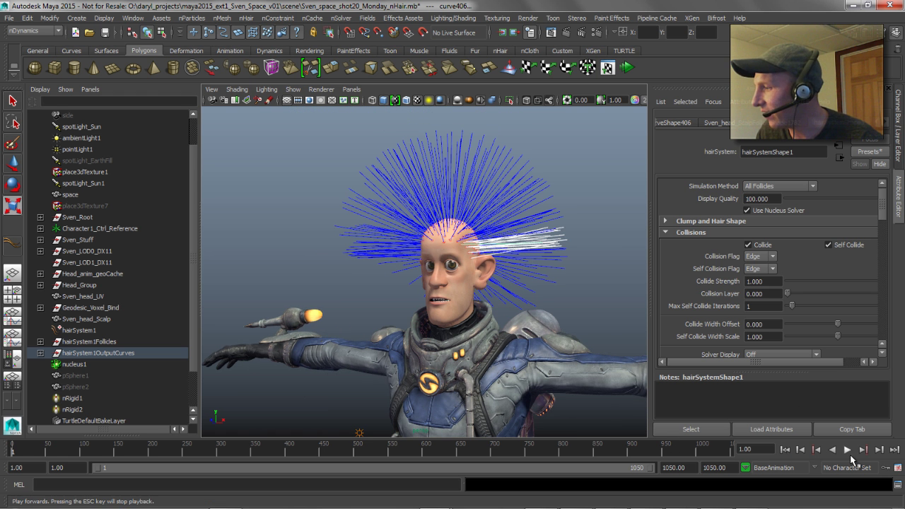
left_click(847, 451)
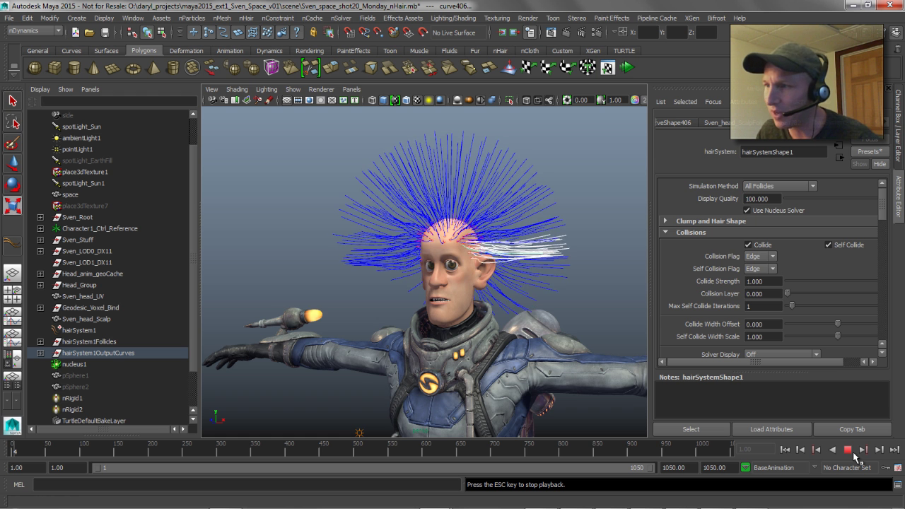
left_click(847, 450)
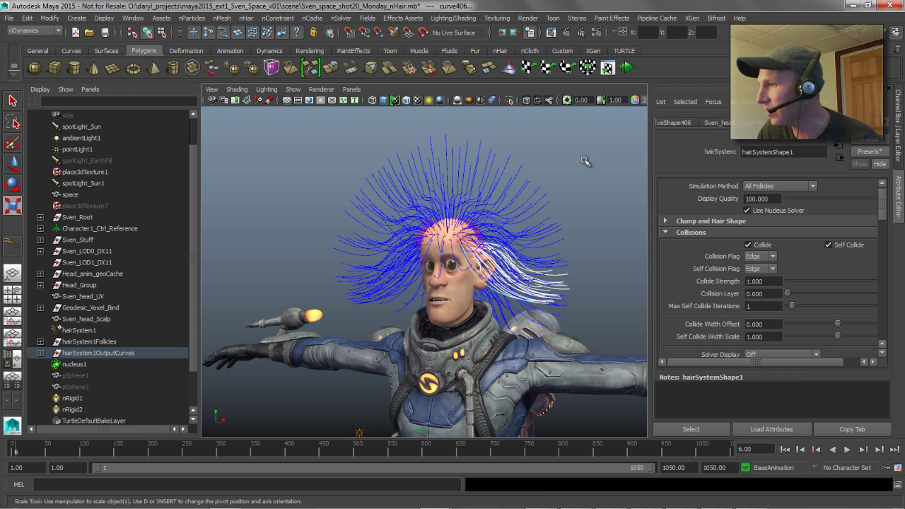
Play the simulation and set the hair system's Clump Width to 0.140 during playback.
left_click(698, 220)
left_click(762, 234)
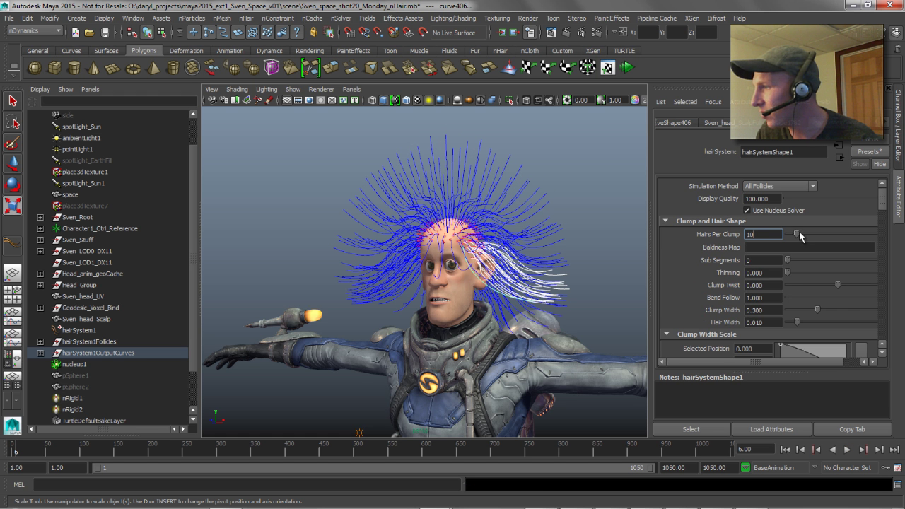
left_click_drag(884, 205, 883, 211)
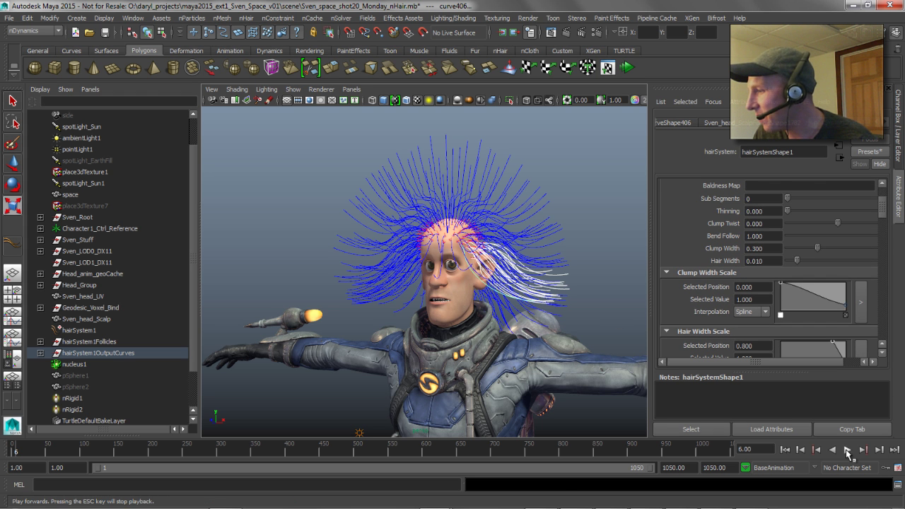
left_click(847, 449)
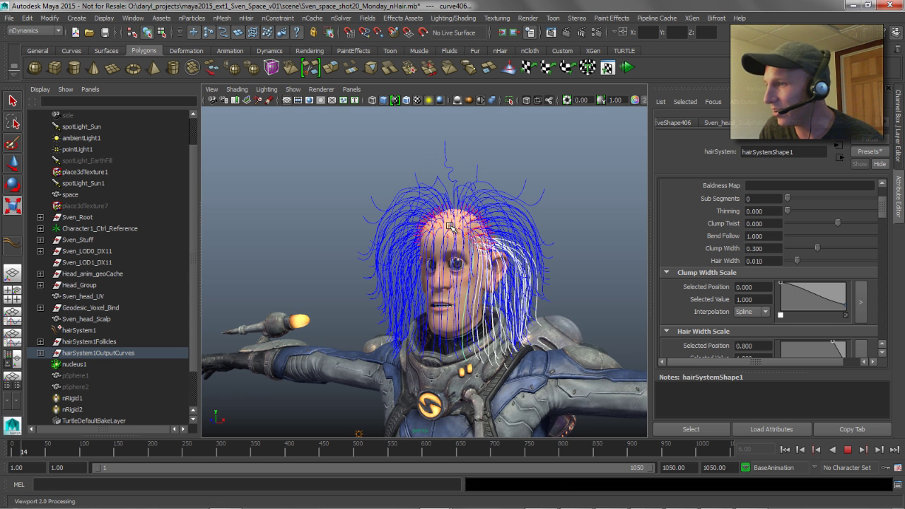
left_click(799, 249)
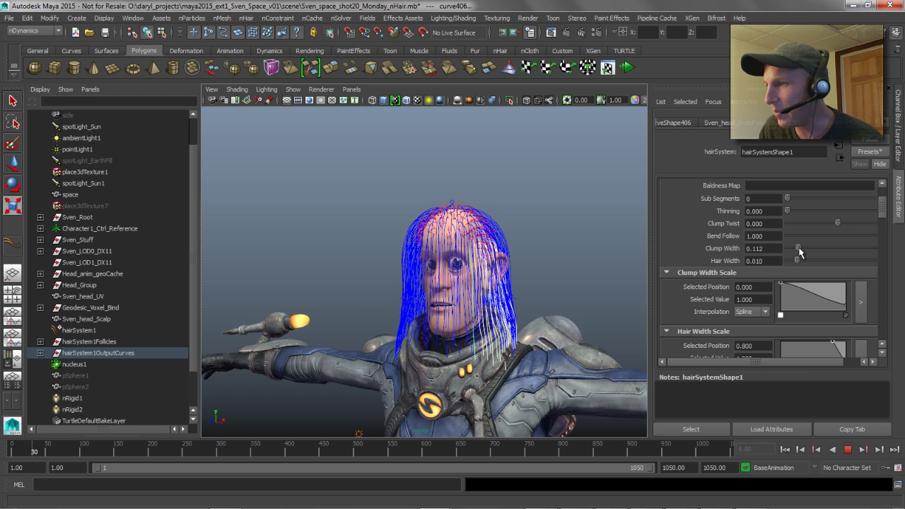
left_click_drag(799, 250, 801, 249)
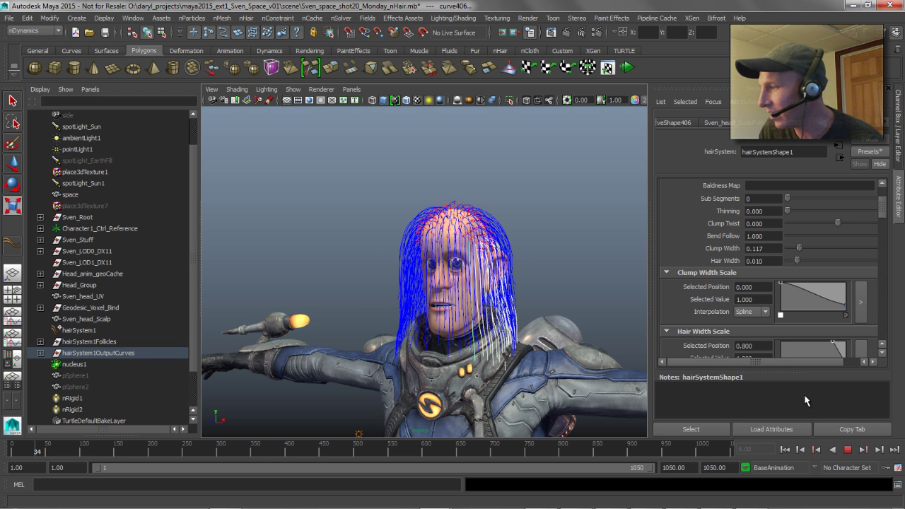
Replay the simulation from the first frame, stop it, examine the fallen hair from the side and rewind to frame 1.
left_click(785, 449)
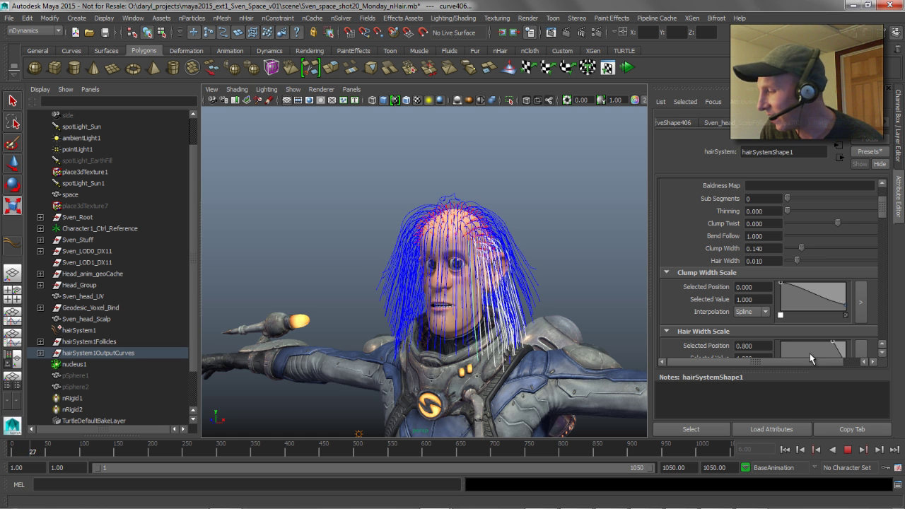
left_click(851, 453)
left_click_drag(527, 300, 422, 288, "alt")
right_click_drag(379, 243, 447, 246, "alt")
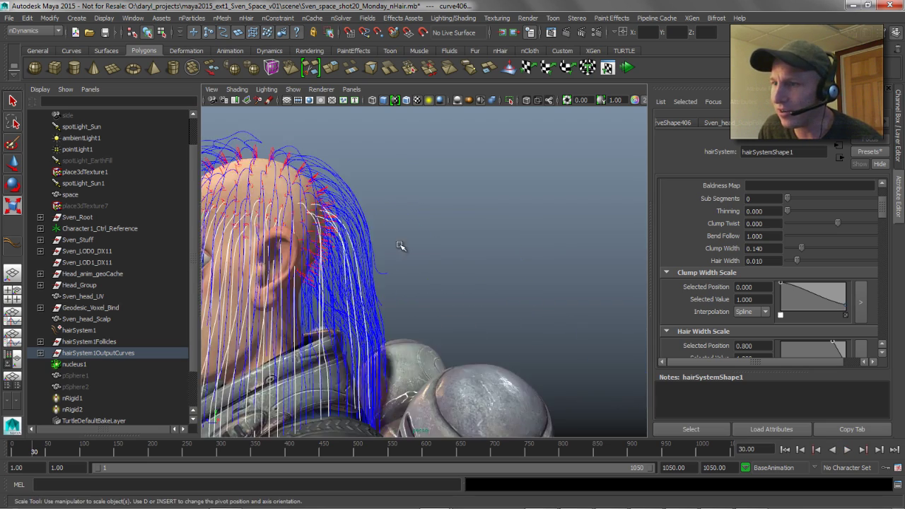
middle_click_drag(402, 246, 478, 241, "alt")
left_click_drag(477, 241, 286, 248, "alt")
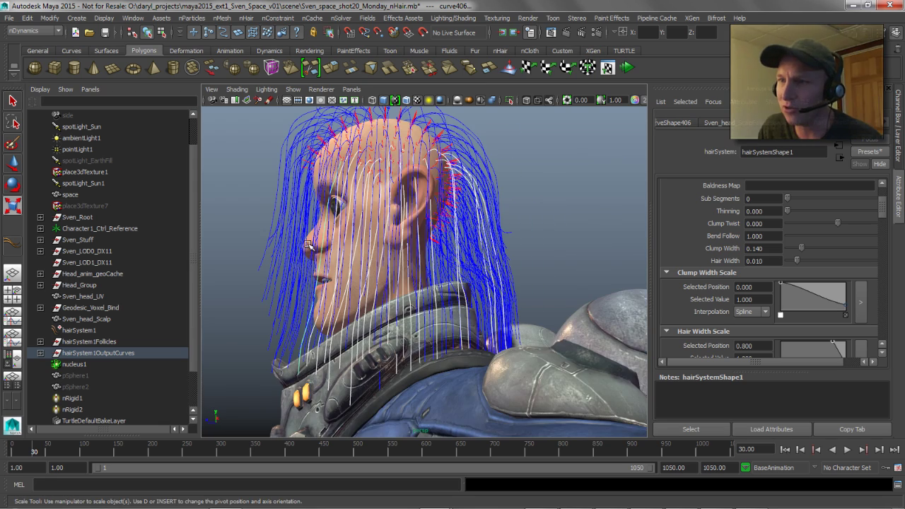
right_click_drag(307, 244, 367, 241, "alt")
right_click_drag(471, 241, 490, 277, "alt")
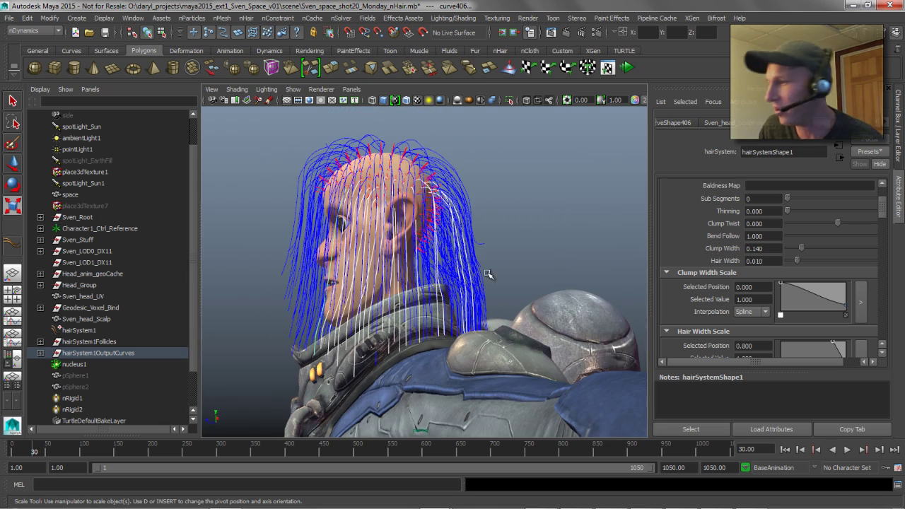
left_click(785, 450)
left_click_drag(408, 268, 495, 356, "alt")
left_click(333, 352)
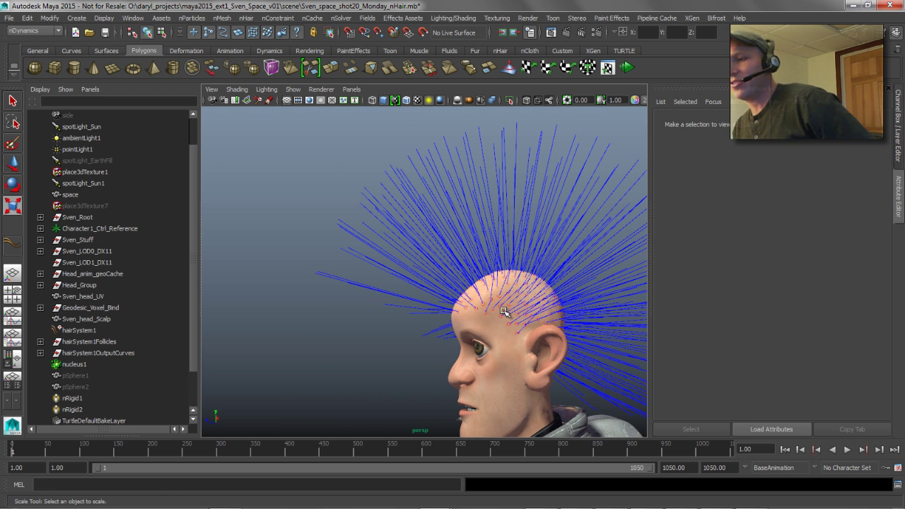
left_click_drag(328, 235, 375, 277)
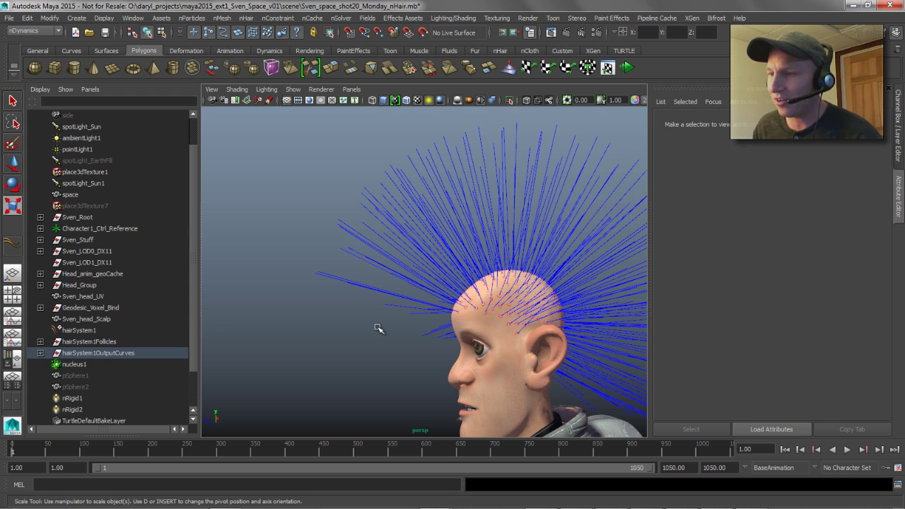
left_click(246, 17)
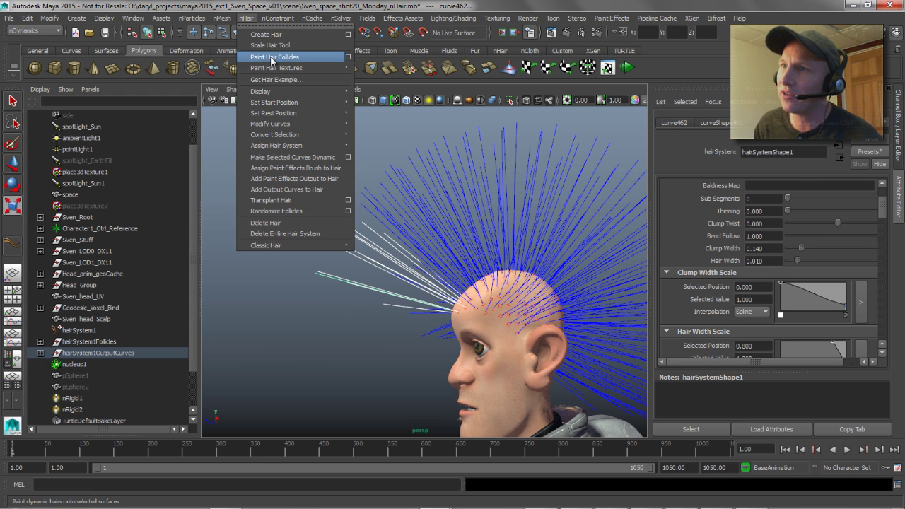
left_click(236, 150)
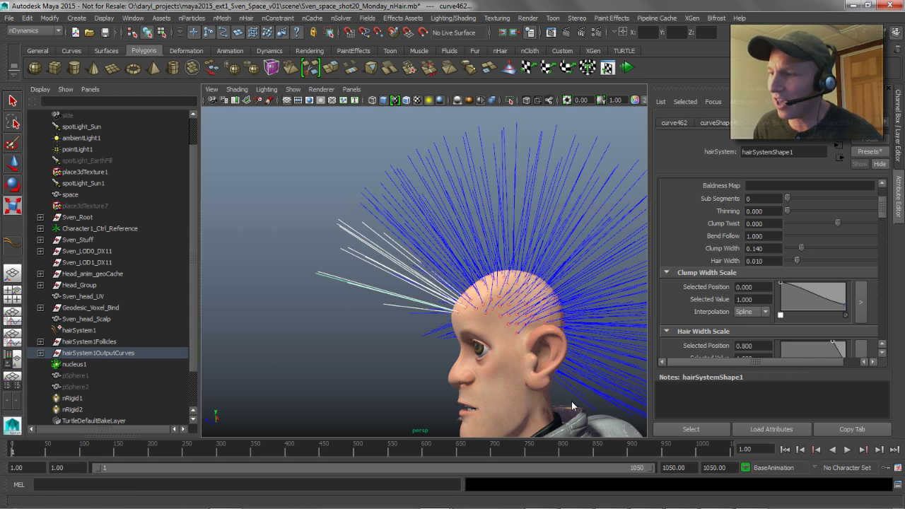
Examine the follicles on the front of the scalp up close, also from inside the head.
scroll(453, 304, "up", 5)
left_click(434, 304)
middle_click_drag(434, 304, 437, 247, "alt")
key("w")
scroll(356, 258, "down", 5)
scroll(436, 247, "up", 2)
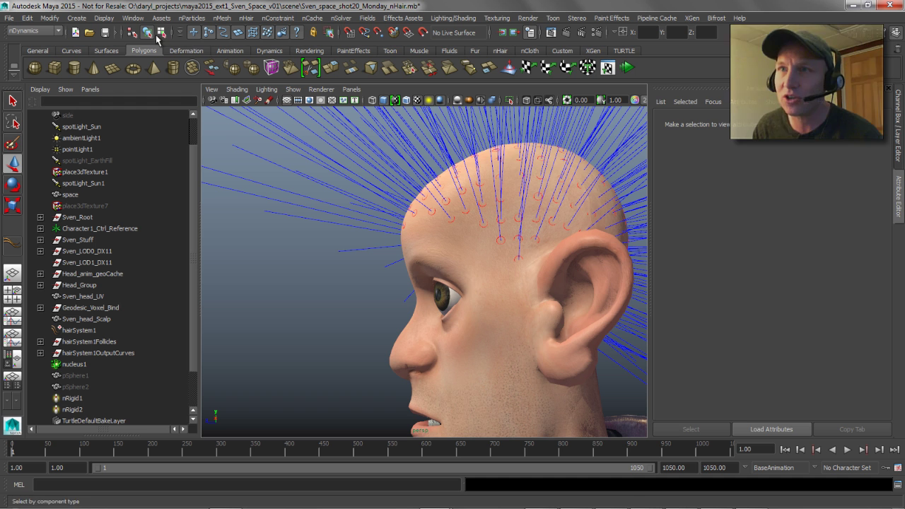
scroll(396, 210, "up", 4)
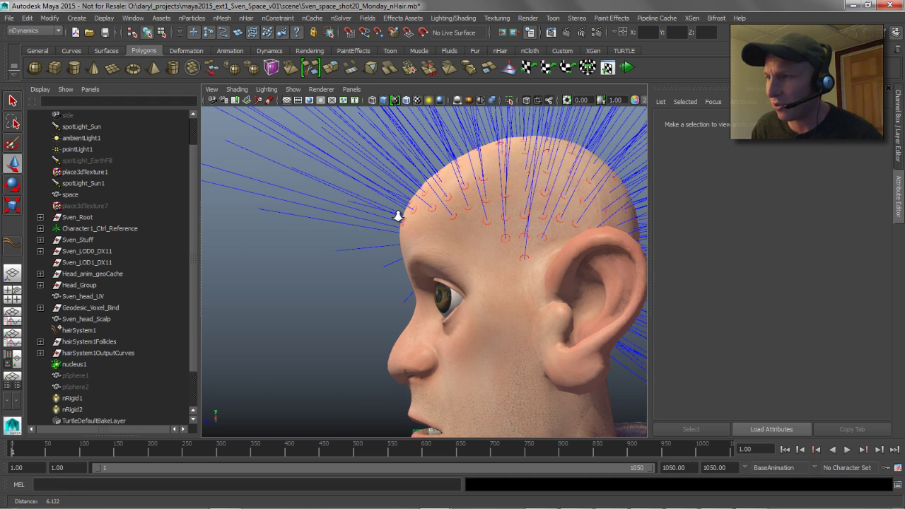
left_click_drag(391, 205, 529, 246, "alt")
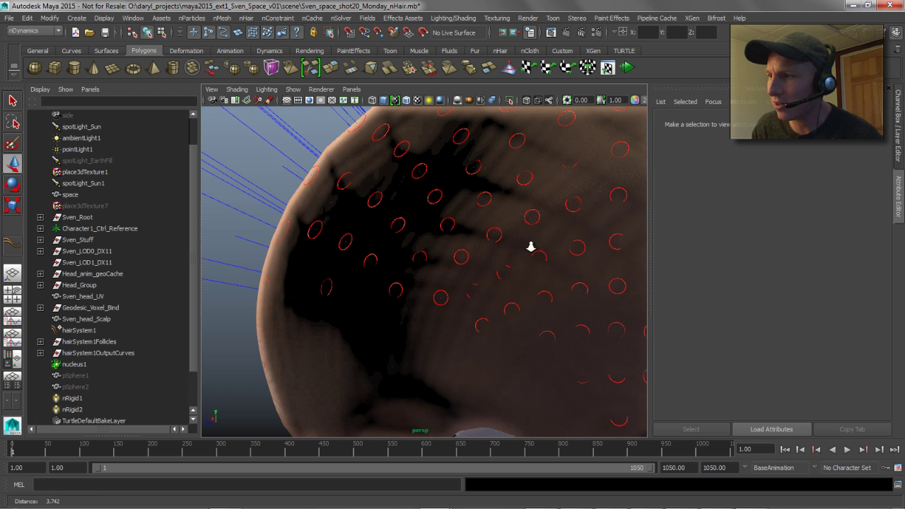
Select a single follicle near the front of the scalp and show its channel values.
left_click(453, 229)
left_click_drag(452, 228, 521, 244, "alt")
key("Up")
scroll(392, 231, "down", 4)
middle_click_drag(543, 240, 418, 241, "alt")
left_click_drag(418, 240, 510, 255, "alt")
right_click_drag(509, 254, 535, 263, "alt")
left_click_drag(536, 263, 495, 268, "alt")
left_click(898, 162)
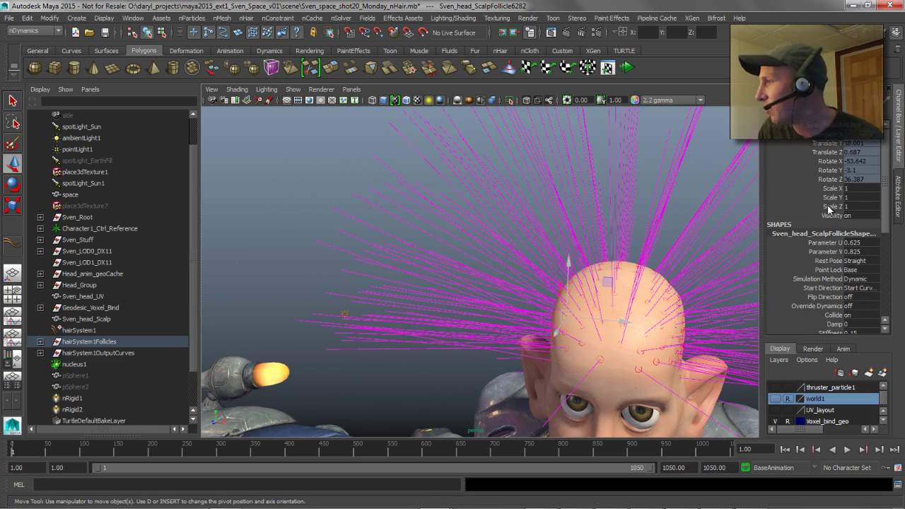
Try scaling the selected follicle in Z to 1.45 and then 0.45 to change its hair length.
left_click(829, 207)
right_click_drag(450, 289, 339, 286, "alt")
left_click_drag(339, 286, 332, 288, "alt")
middle_click_drag(307, 275, 248, 283)
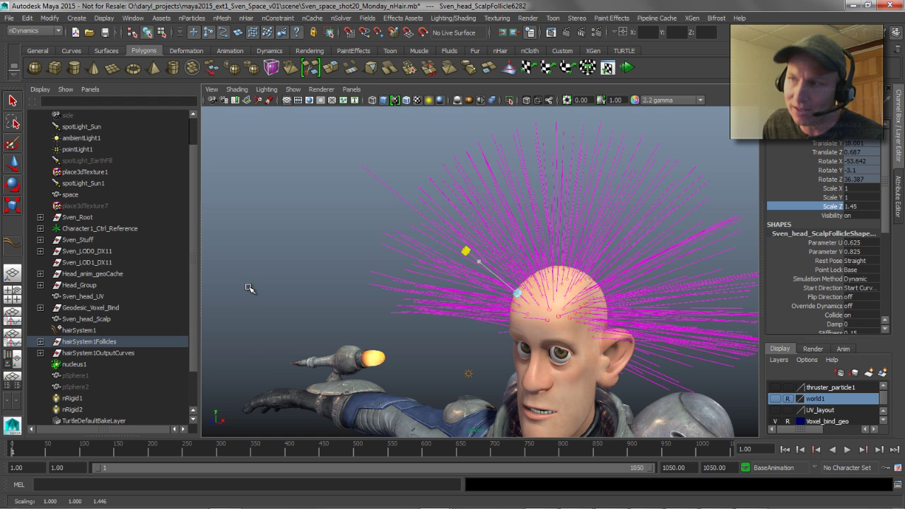
middle_click_drag(239, 289, 369, 294)
left_click_drag(566, 304, 541, 304, "alt")
right_click_drag(541, 304, 559, 309, "alt")
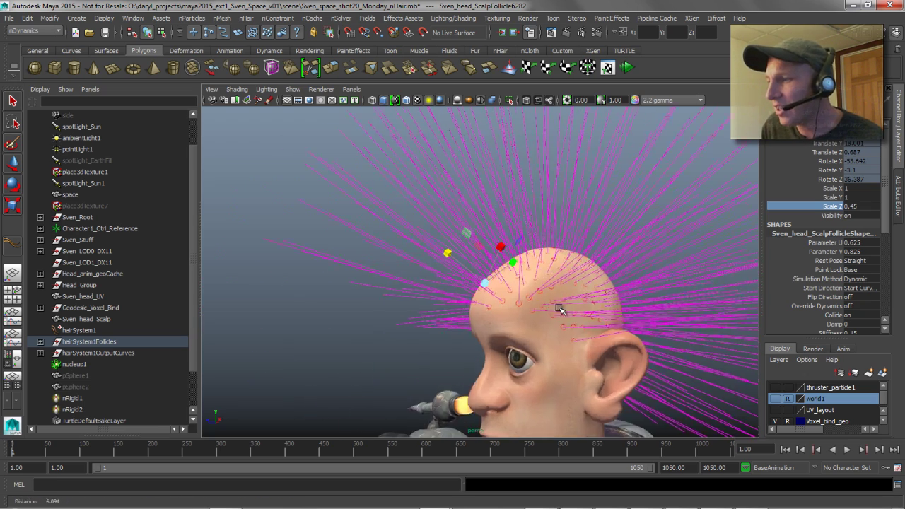
left_click_drag(559, 309, 602, 315, "alt")
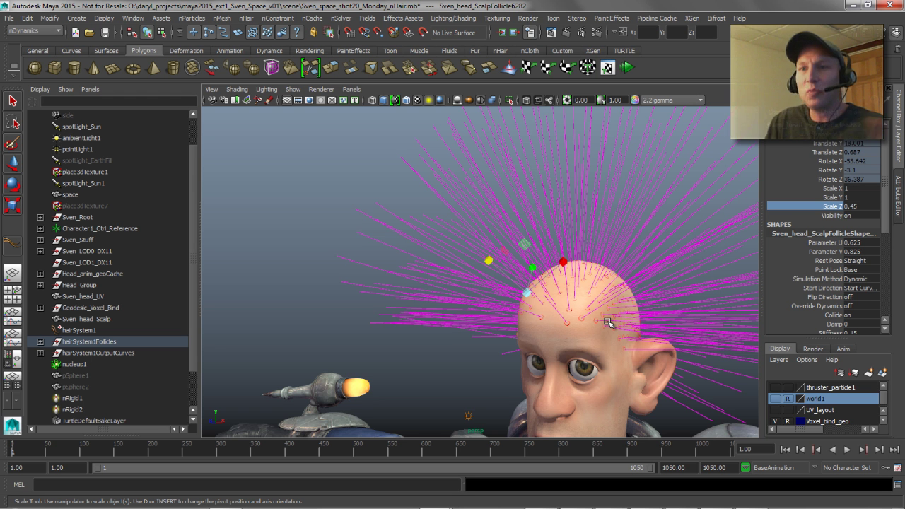
Undo the follicle's Z scaling.
middle_click_drag(511, 299, 465, 302, "alt")
key("z")
right_click_drag(517, 307, 484, 306, "alt")
key("r")
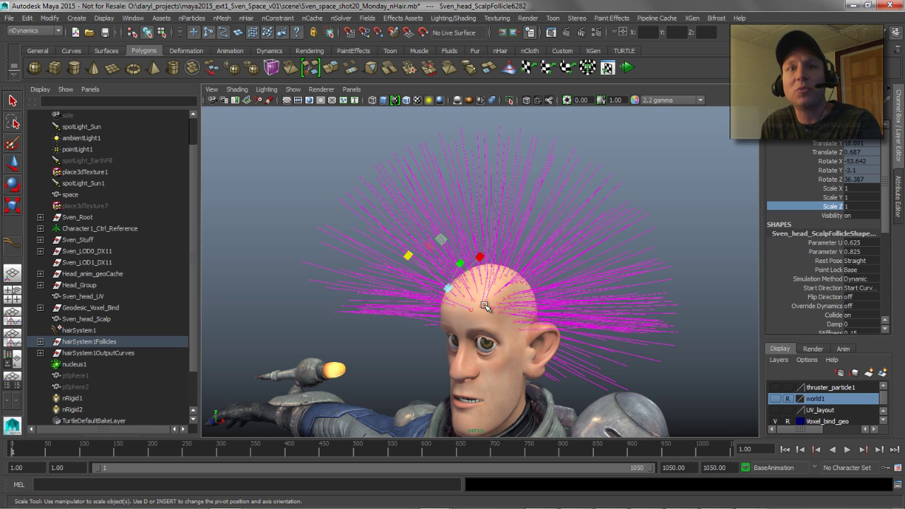
Switch from the perspective view to the side view and frame the character's head and hair.
left_click_drag(465, 249, 501, 248, "alt")
key("space")
right_click_drag(434, 264, 361, 307, "alt")
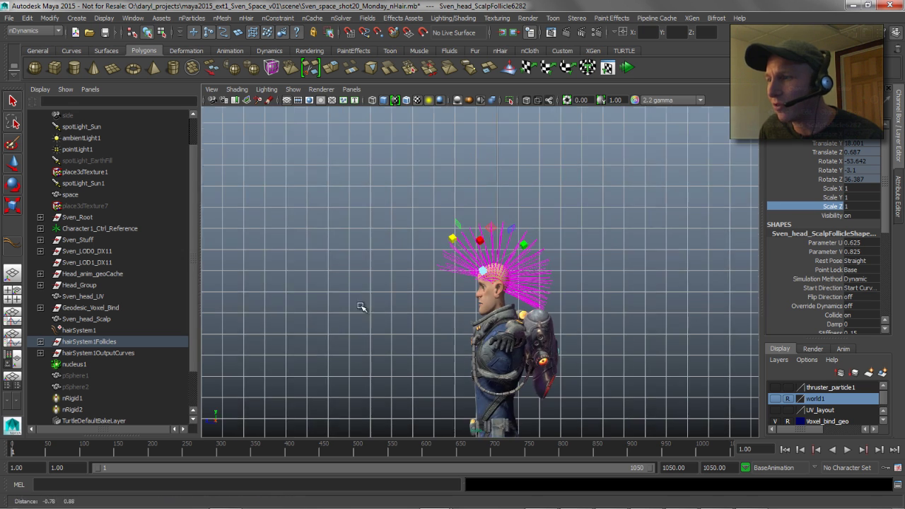
right_click_drag(456, 307, 526, 279, "alt")
right_click_drag(376, 259, 495, 262, "alt")
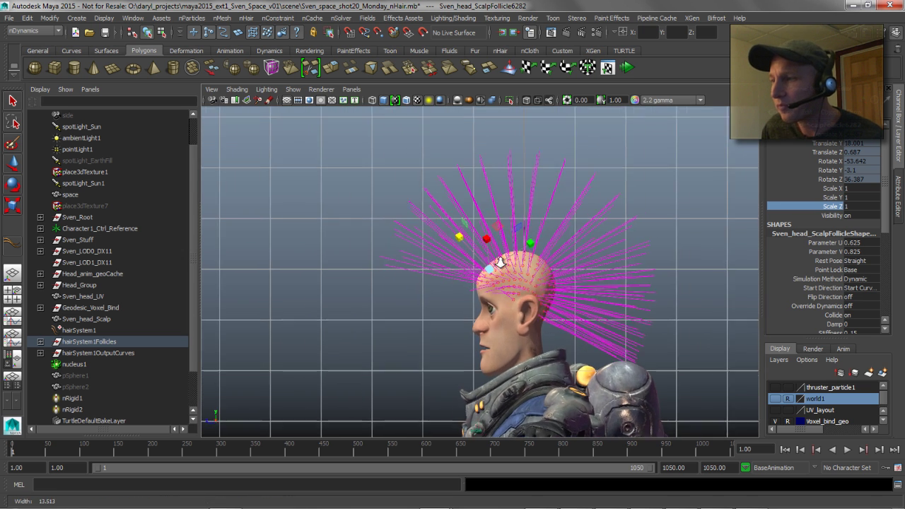
middle_click_drag(378, 220, 375, 268, "alt")
right_click_drag(341, 247, 443, 251, "alt")
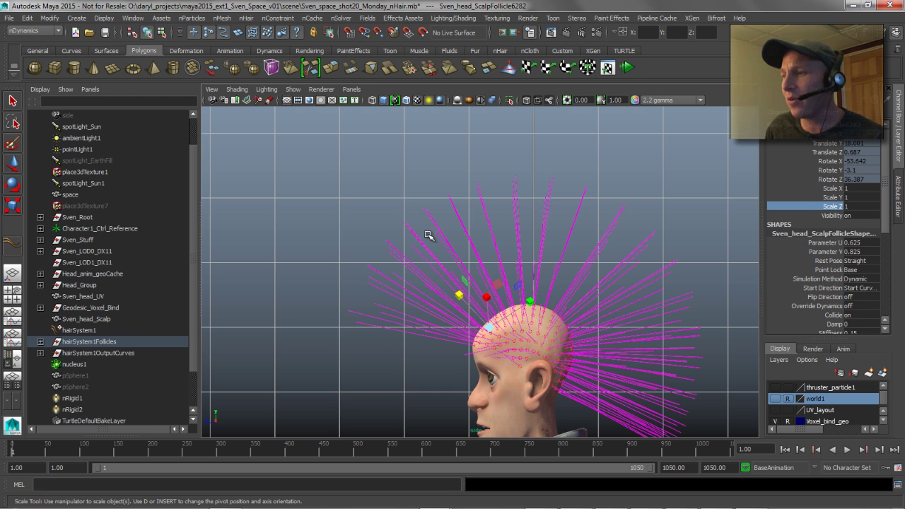
Select hairSystem1, show the nHair tools and set the hair display to Start Position.
left_click(81, 332)
scroll(417, 306, "down", 5)
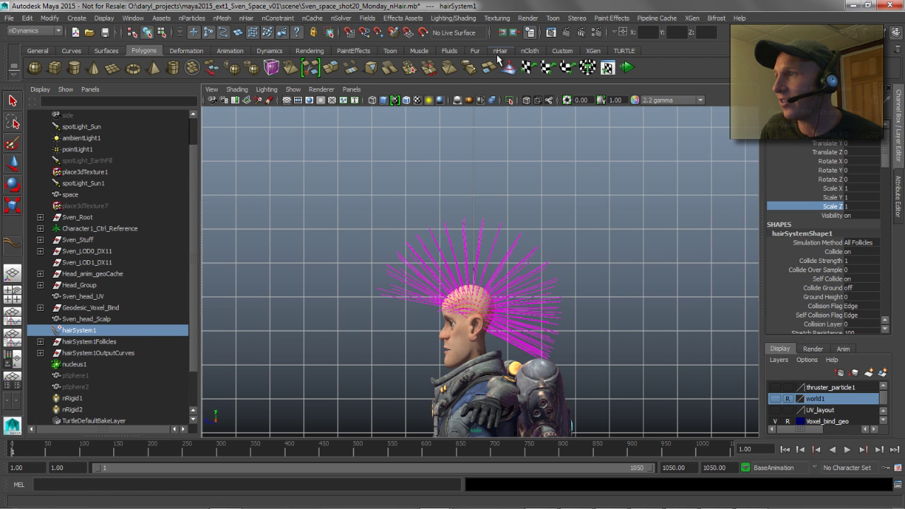
left_click(499, 51)
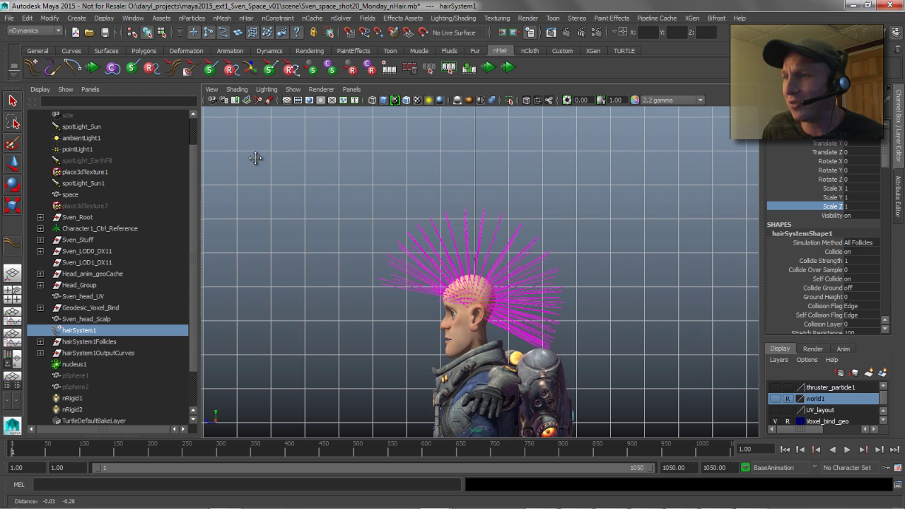
key("space")
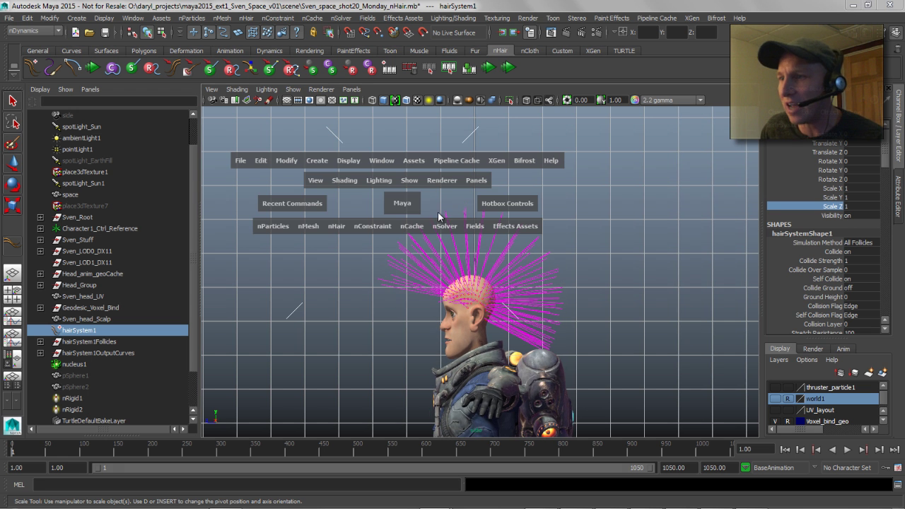
left_click(336, 226)
mouse_move(366, 320)
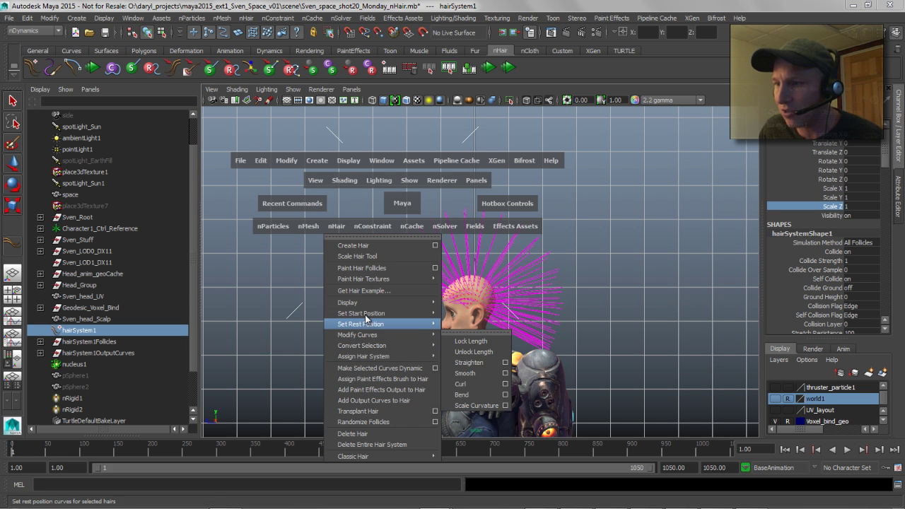
mouse_move(406, 302)
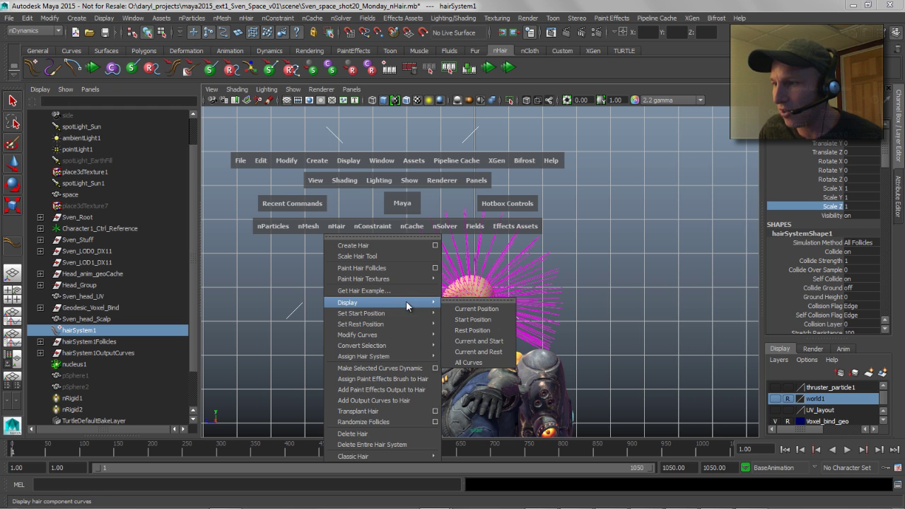
left_click(461, 301)
left_click_drag(472, 291, 312, 138)
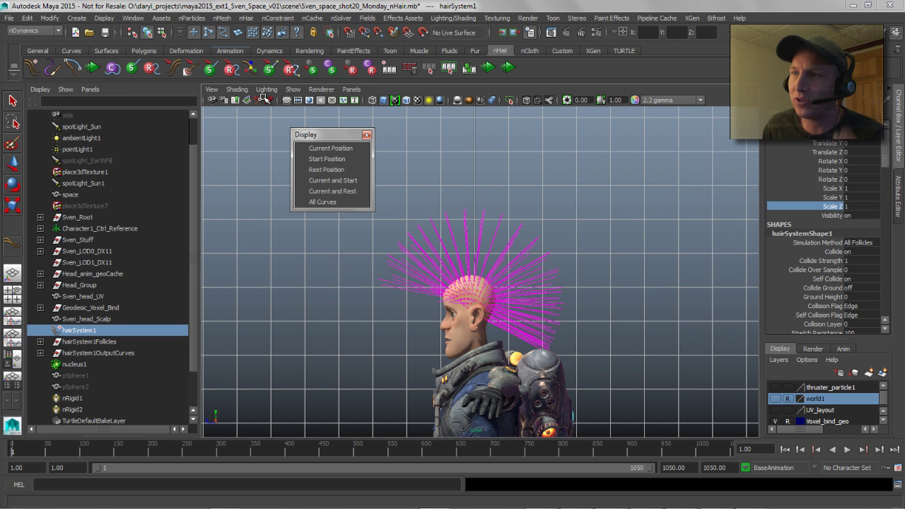
left_click(340, 161)
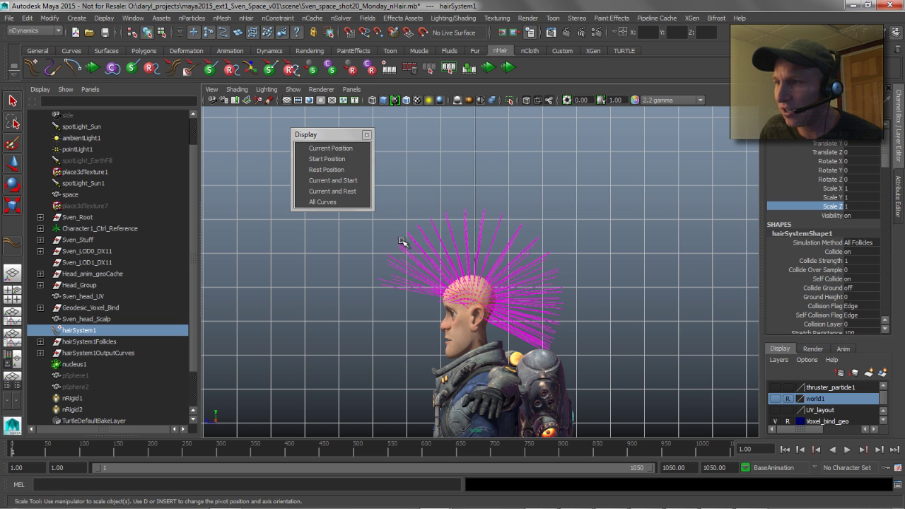
left_click(367, 136)
Select the hair curves at the front of the head, switch to component mode and select their outer control vertices.
right_click_drag(400, 230, 460, 231, "alt")
left_click_drag(305, 181, 398, 285)
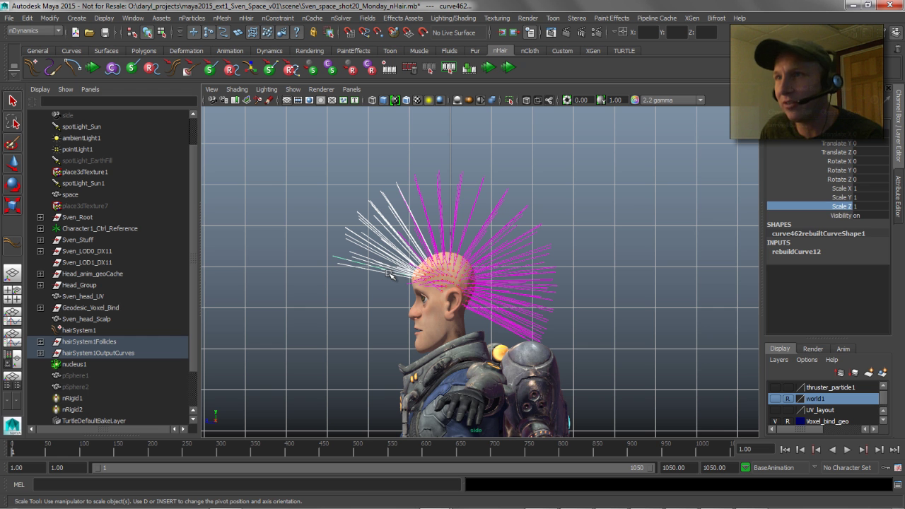
key("F8")
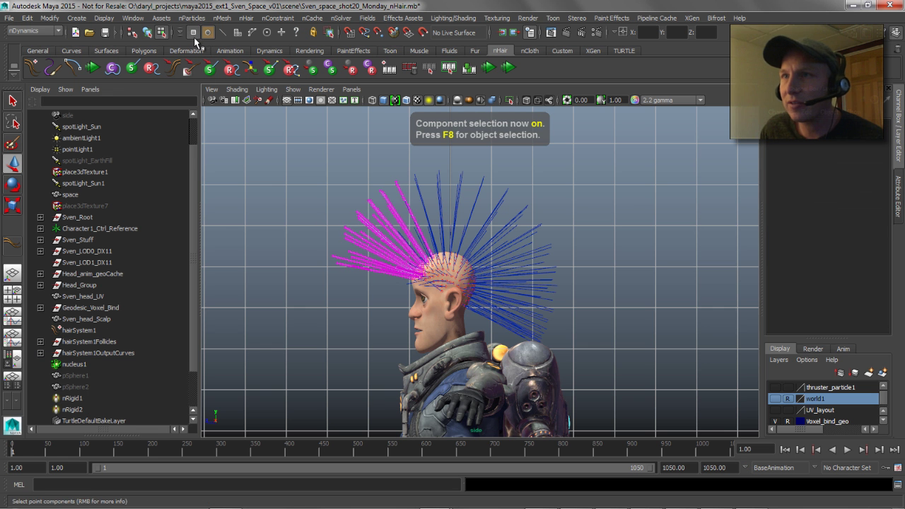
left_click_drag(337, 212, 307, 158, "alt")
left_click_drag(273, 129, 382, 304)
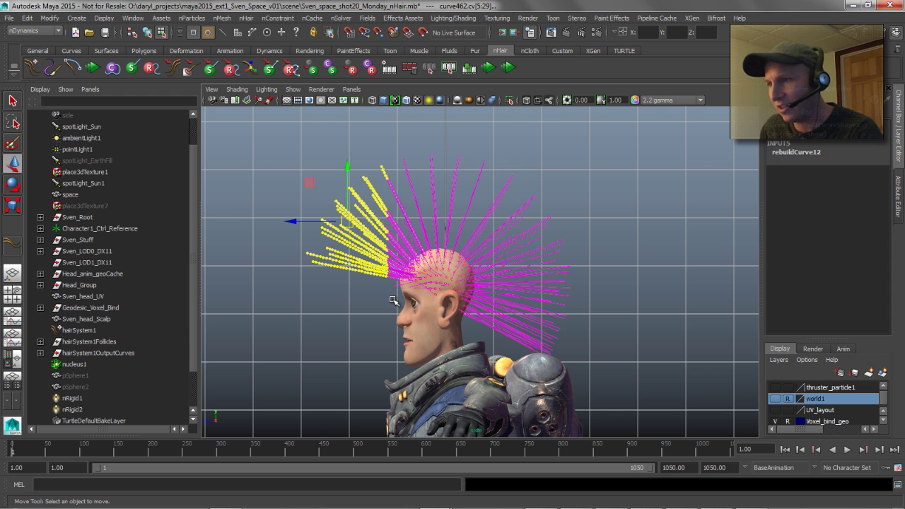
Clear the control vertex selection and return to the perspective view of the front hair curves.
key("Delete")
key("space")
left_click_drag(399, 257, 381, 203)
left_click_drag(393, 247, 332, 244, "alt")
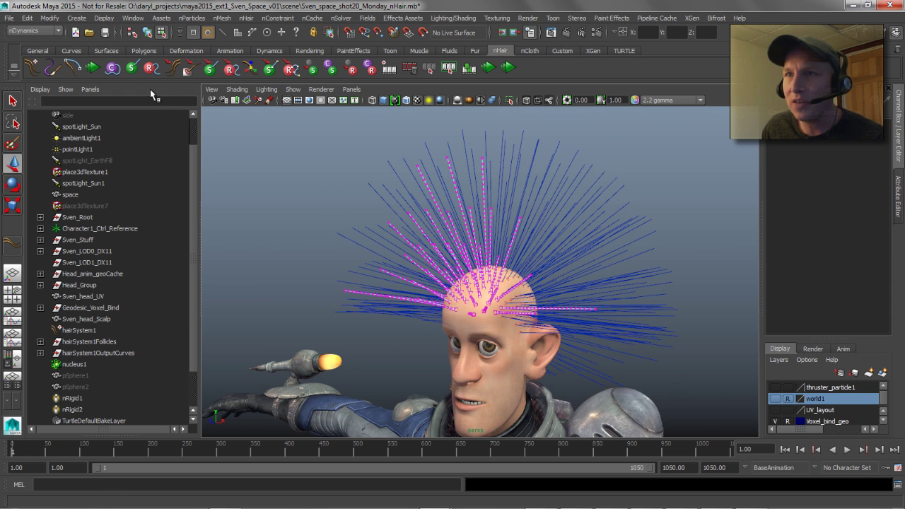
Set the hair display to Current Position and return the curves to object mode with nothing selected.
left_click(116, 72)
right_click_drag(398, 214, 360, 242, "alt")
right_click_drag(473, 238, 524, 219)
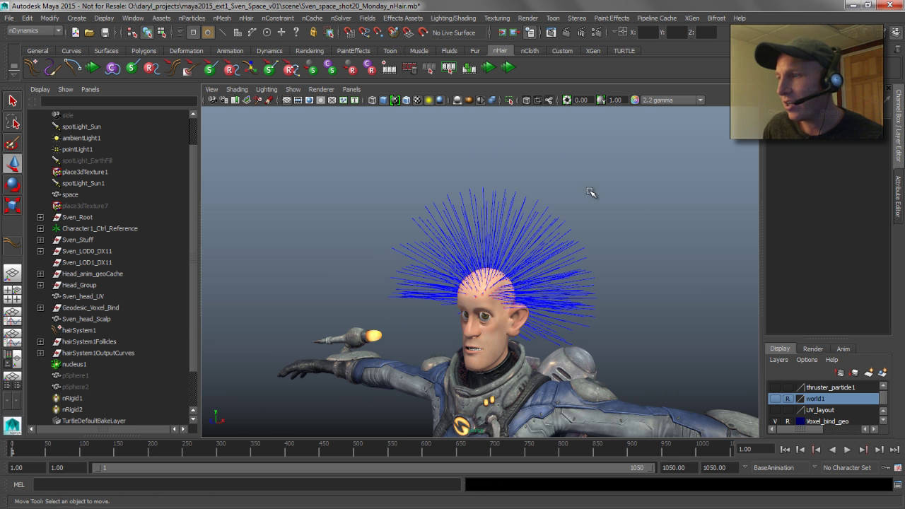
left_click_drag(599, 204, 636, 214, "alt")
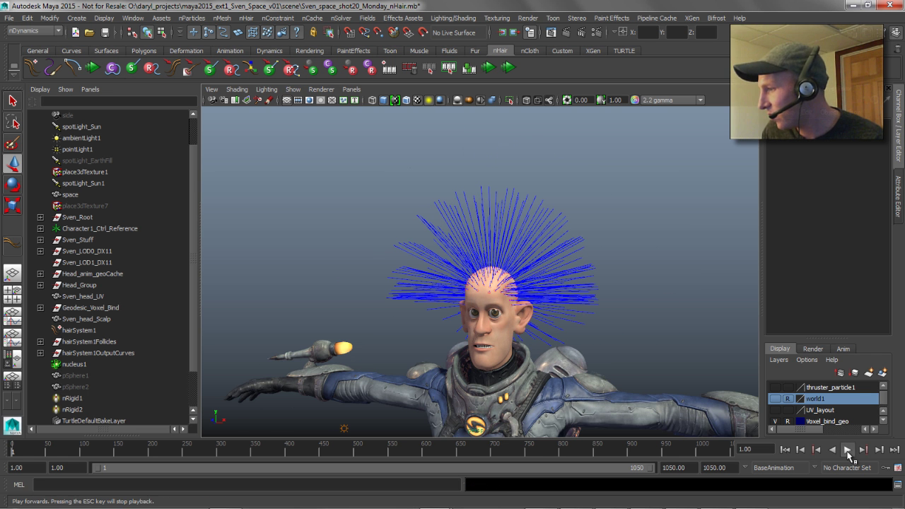
Play the simulation until the hair falls around the head and stop it at frame 29.
left_click(848, 450)
mouse_move(448, 192)
right_mouse_down("alt")
mouse_move(525, 195)
mouse_move(456, 193)
right_mouse_up("alt")
mouse_move(456, 193)
left_mouse_down("alt")
mouse_move(432, 189)
mouse_move(439, 195)
left_mouse_up("alt")
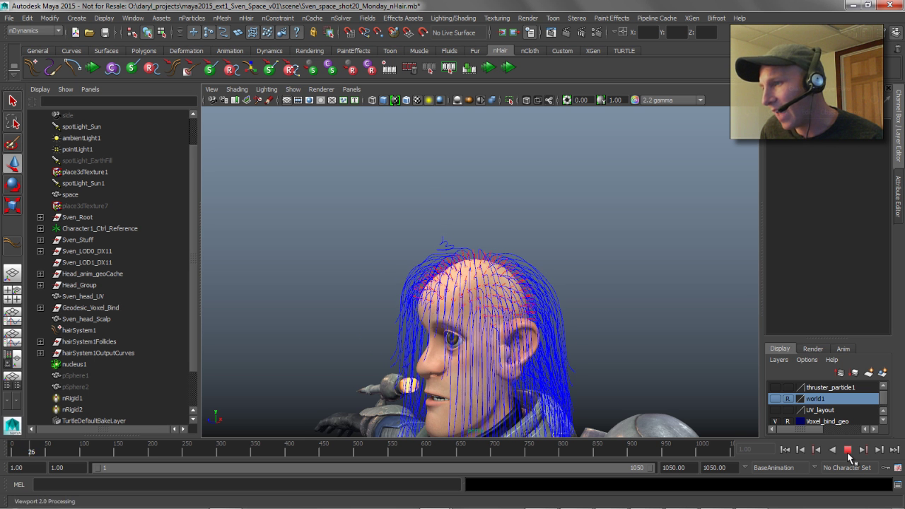
left_click(847, 450)
left_click_drag(398, 215, 486, 179, "alt")
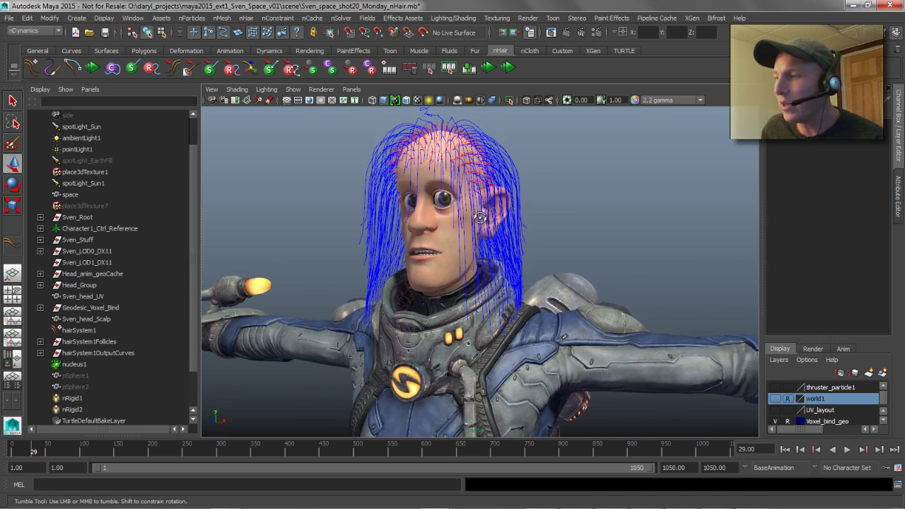
left_click_drag(480, 218, 424, 228, "alt")
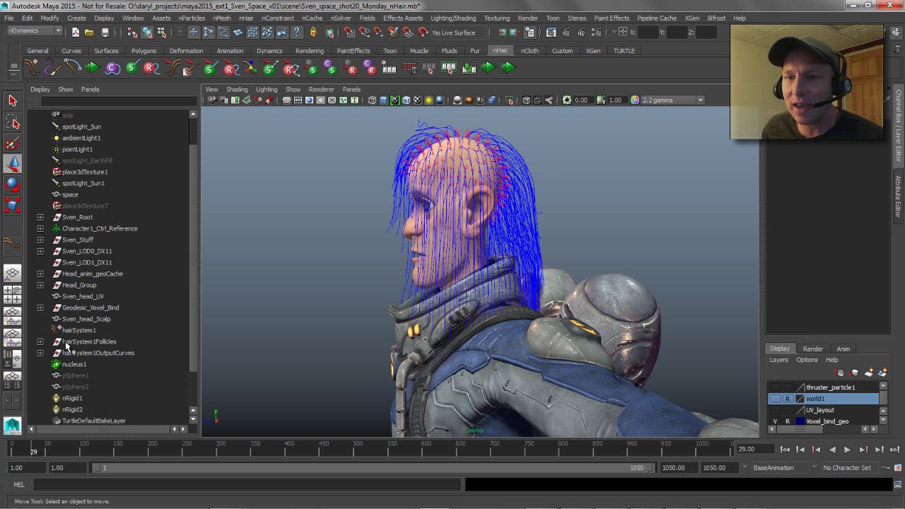
Expand hairSystem1Follicles and select all its follicles from Sven_head_ScalpFollicle2202 through Sven_head_ScalpFollicle5097.
left_click(40, 342)
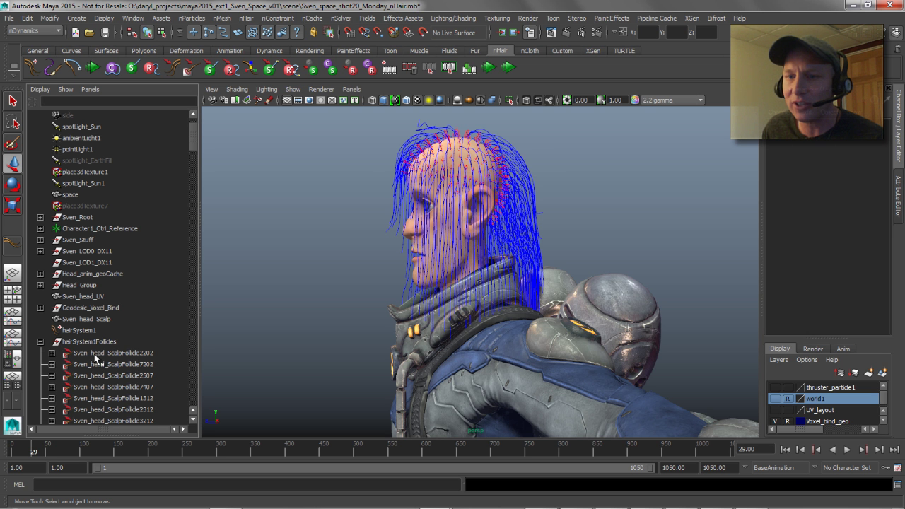
left_click(95, 354)
left_click_drag(194, 138, 187, 410)
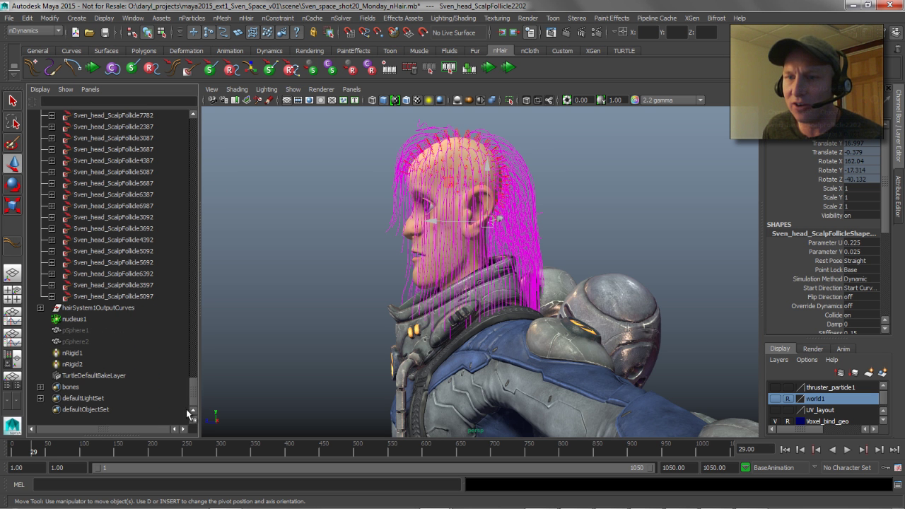
left_click(145, 297, "shift")
mouse_move(494, 297)
left_mouse_down("alt")
mouse_move(559, 302)
mouse_move(430, 257)
mouse_move(479, 297)
left_mouse_up("alt")
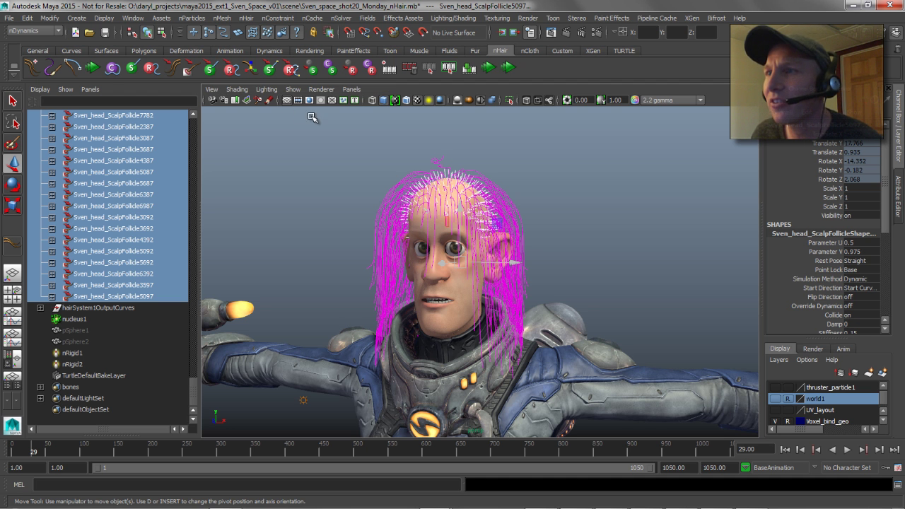
left_click_drag(410, 194, 396, 203, "alt")
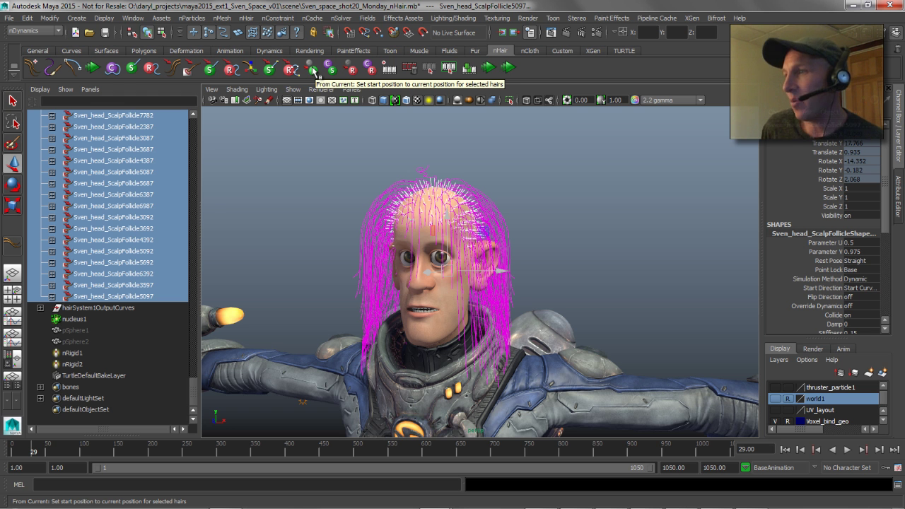
Set the start position of the selected hairs from their current position.
left_click_drag(398, 196, 427, 209, "alt")
key("space")
left_click(354, 234)
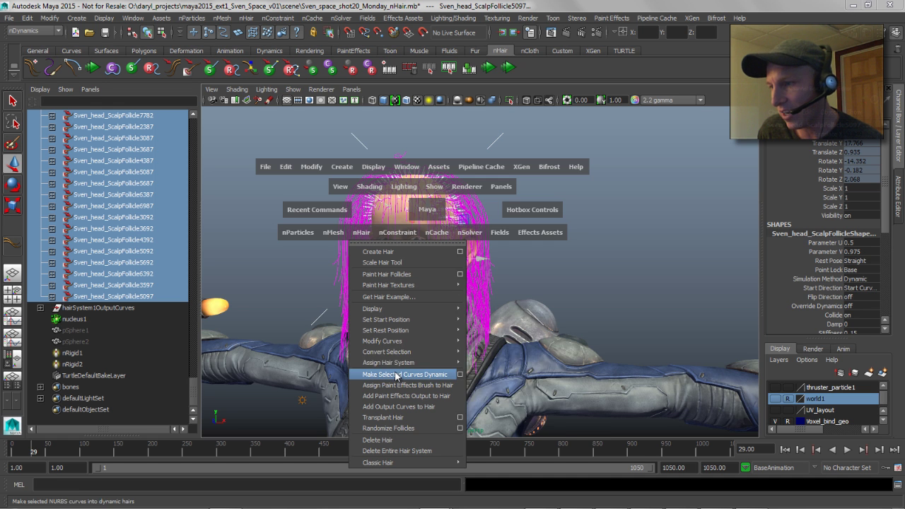
mouse_move(391, 331)
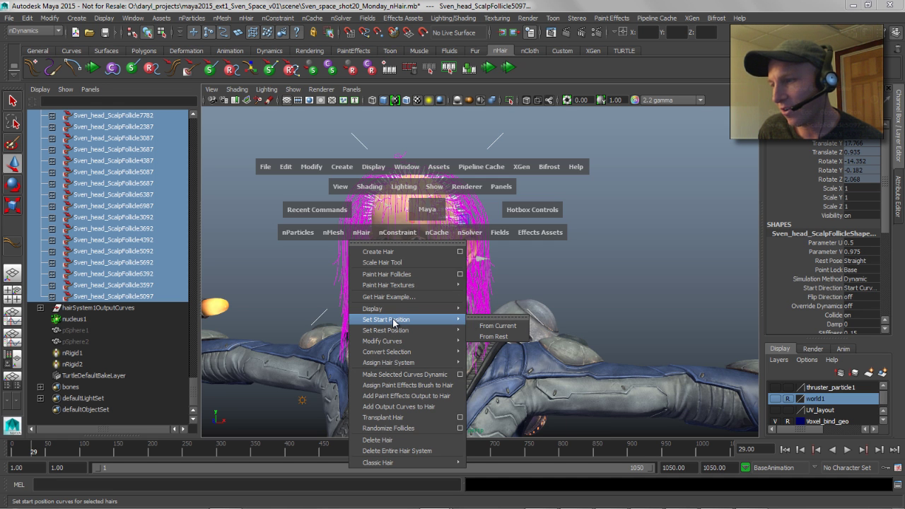
left_click(279, 292)
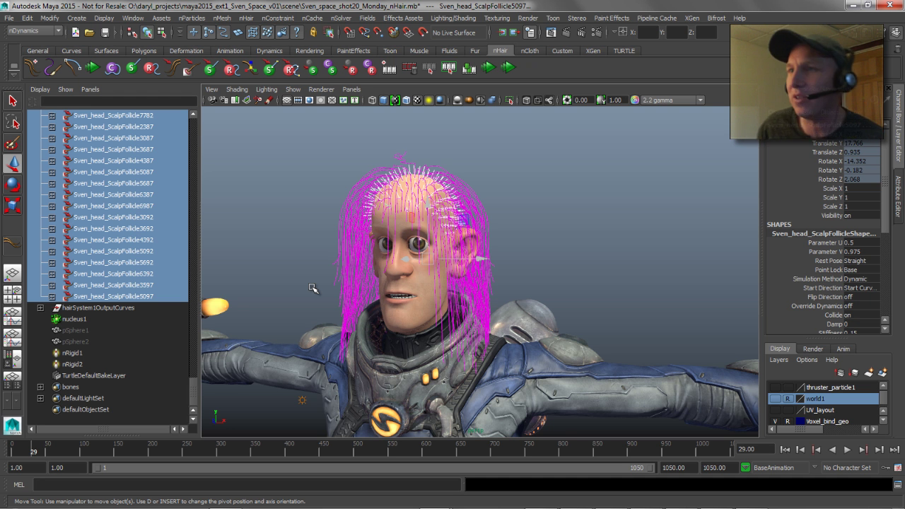
middle_click_drag(402, 222, 397, 210, "alt")
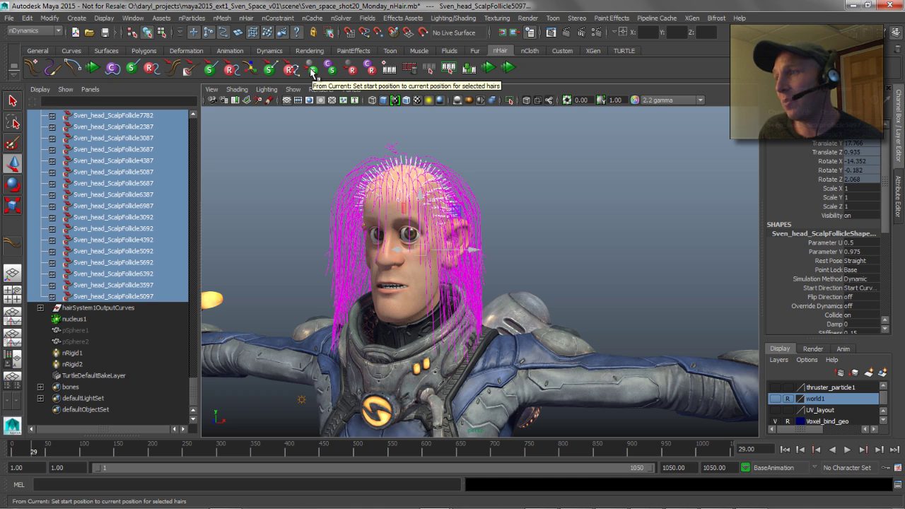
left_click(311, 71)
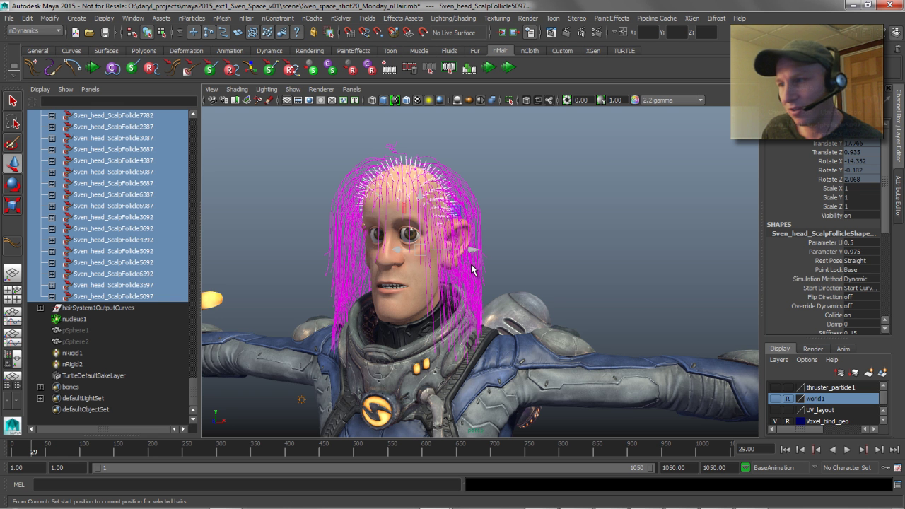
Clear the selection, play the simulation from frame 1 to check the new start shape, and rewind.
left_click_drag(490, 264, 516, 297, "alt")
left_click(495, 319)
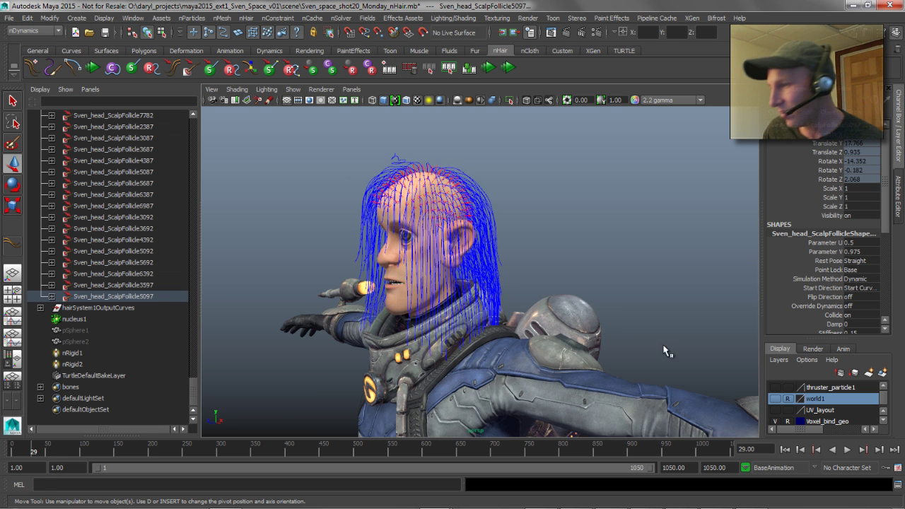
left_click(785, 449)
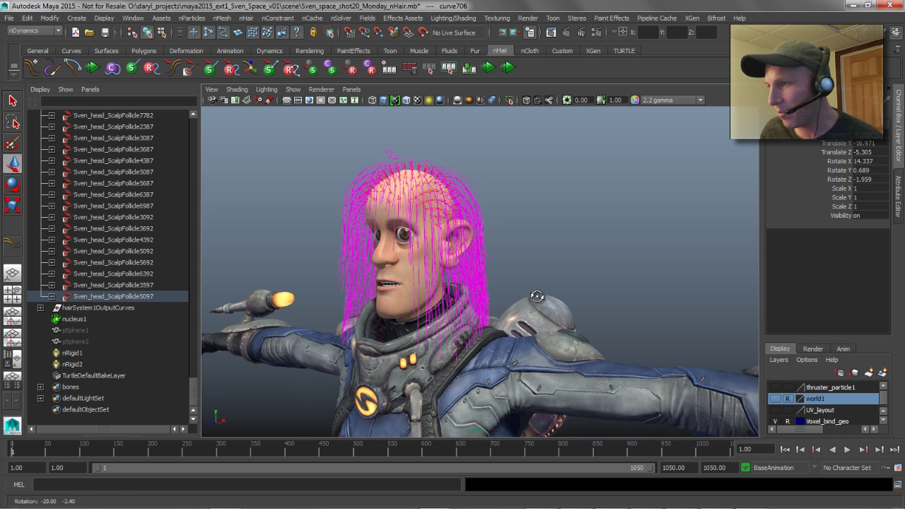
left_click(847, 449)
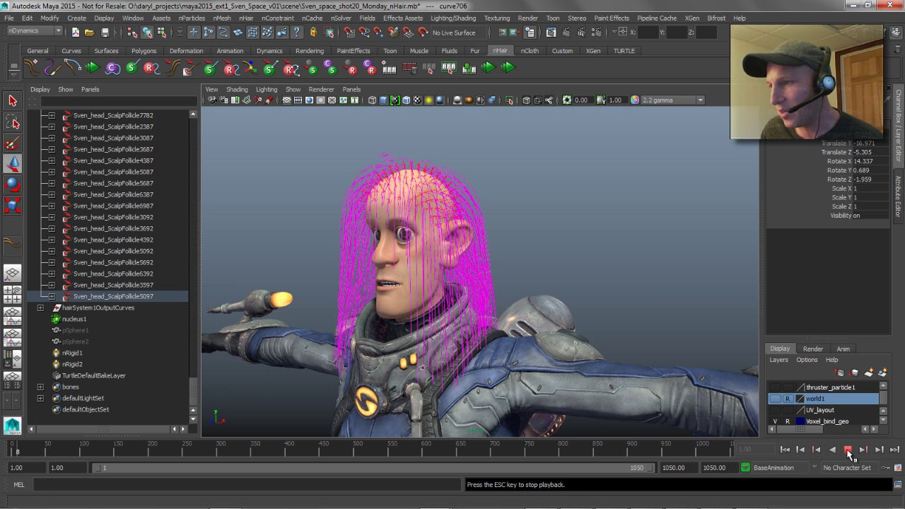
left_click(848, 450)
left_click(784, 449)
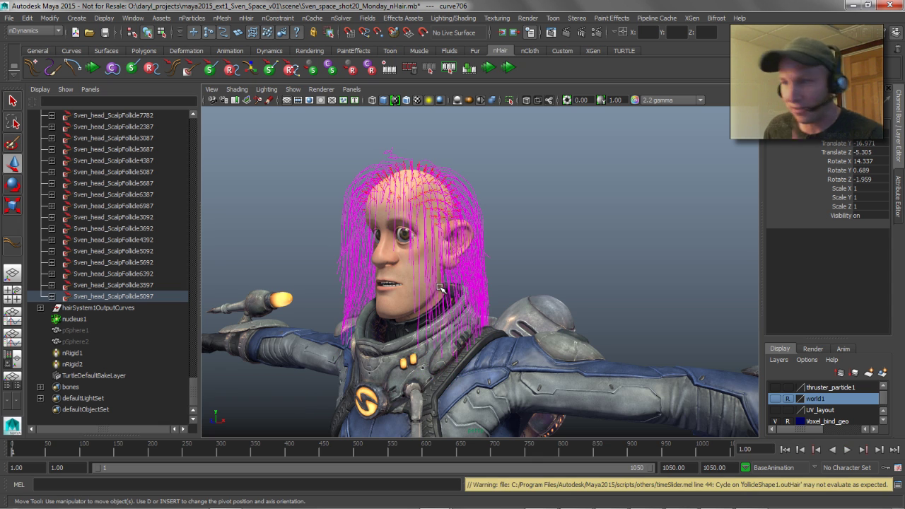
Set the hair display to Start Position and deselect the curves.
left_click_drag(358, 236, 477, 230, "alt")
middle_click_drag(413, 234, 463, 177, "alt")
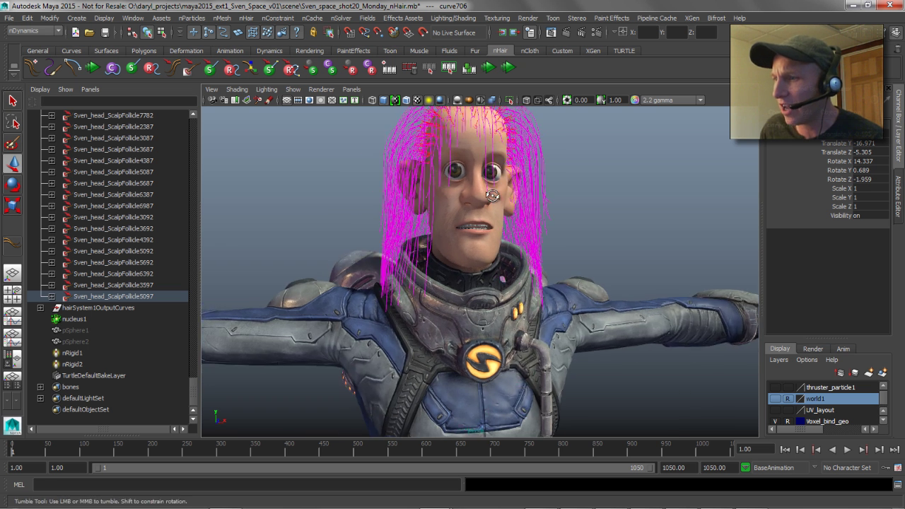
left_click_drag(491, 195, 493, 196, "alt")
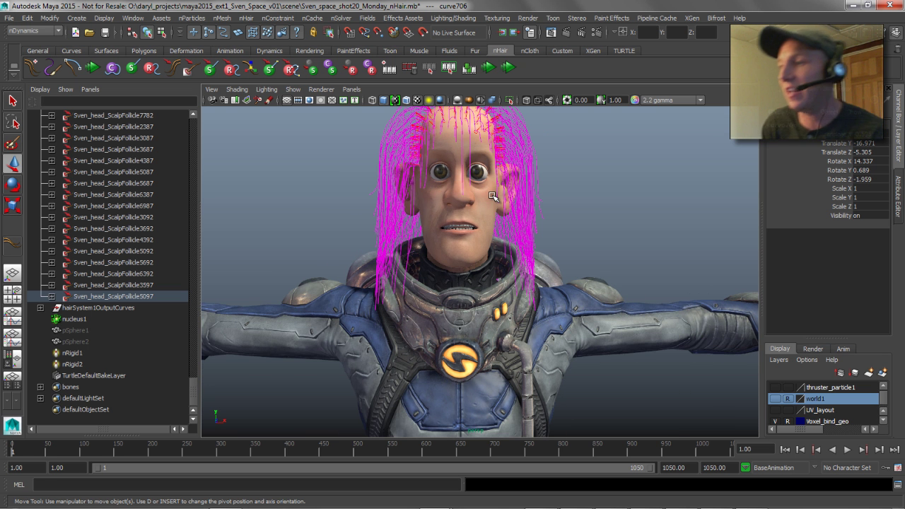
left_click_drag(493, 195, 535, 299, "alt")
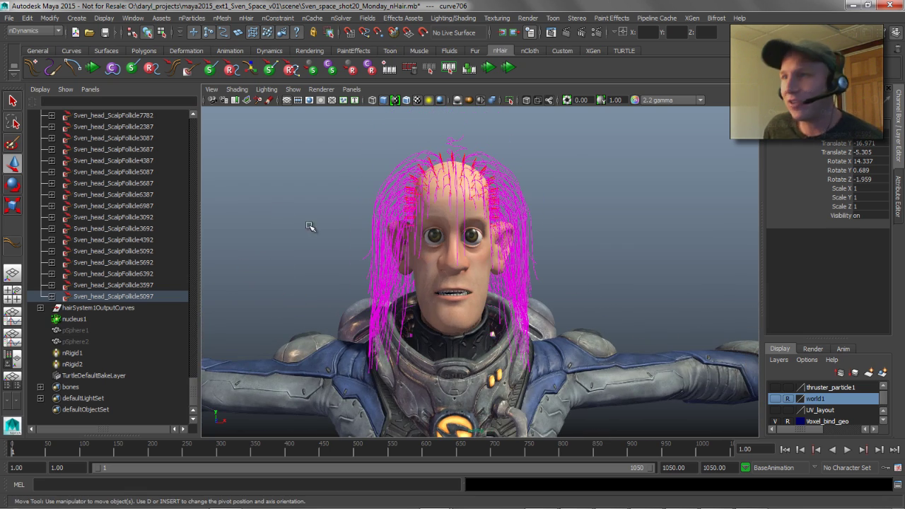
left_click(132, 68)
left_click_drag(707, 235, 562, 242, "alt")
left_click(604, 235)
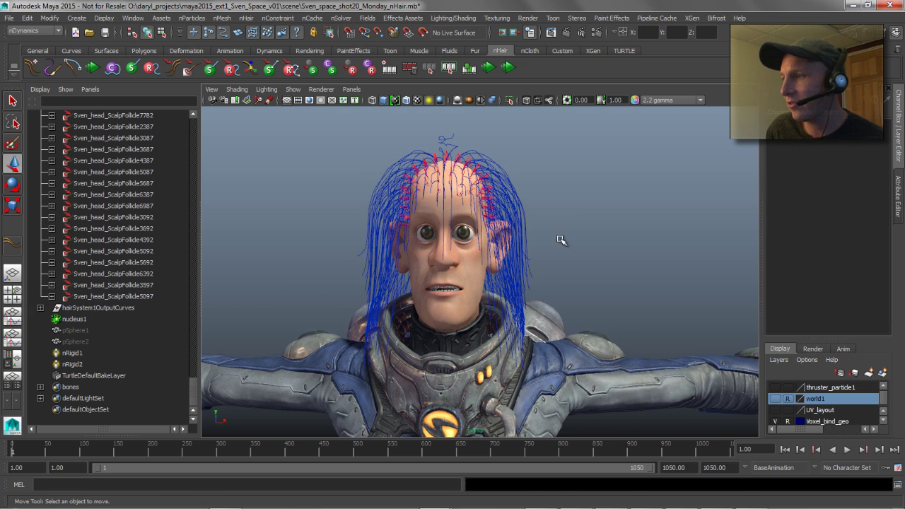
Select the start curves on the character's left side and curl them with amount 0.071 and frequency 1.000.
middle_click_drag(512, 281, 509, 240, "alt")
mouse_move(511, 240)
left_mouse_down()
mouse_move(547, 247)
mouse_move(501, 227)
mouse_move(446, 238)
mouse_move(514, 228)
left_mouse_up()
right_click(500, 226)
key("space")
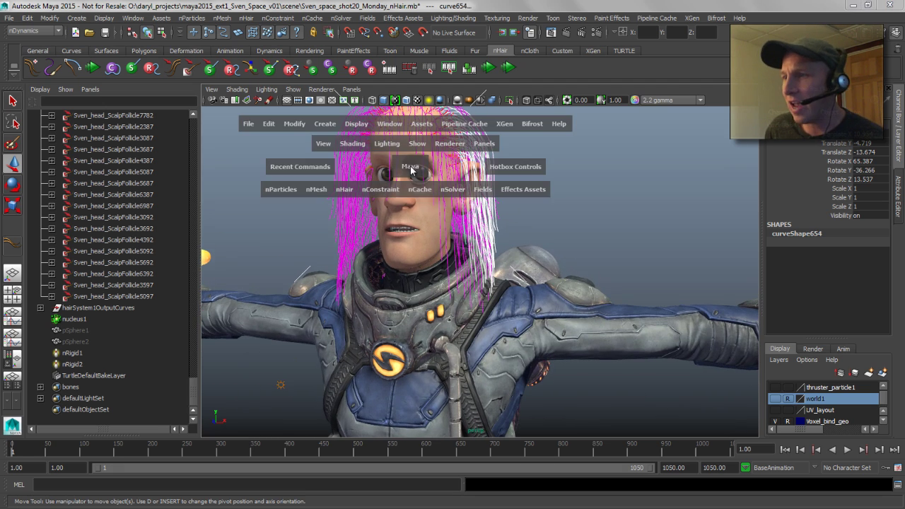
left_click(346, 193)
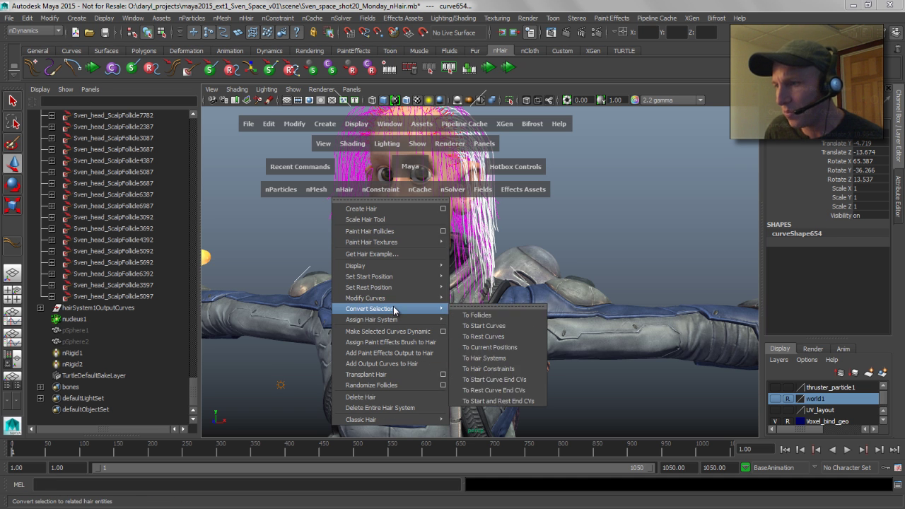
mouse_move(392, 299)
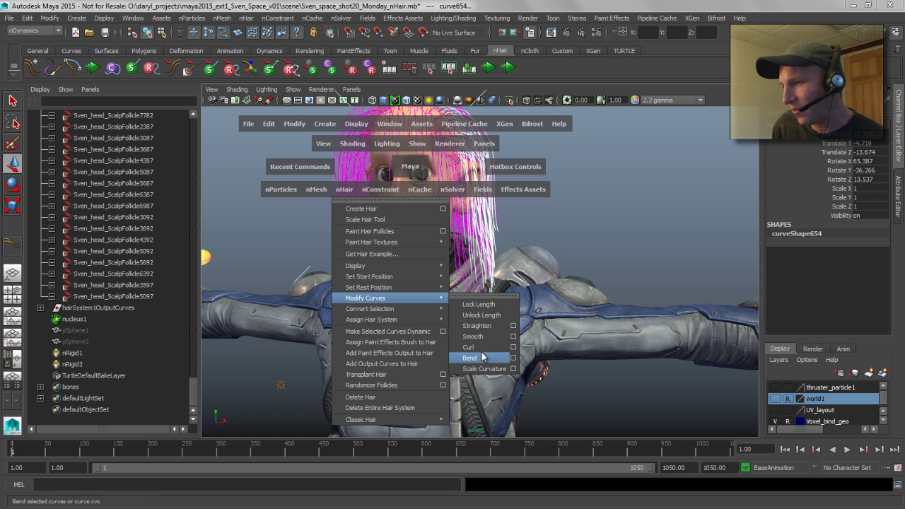
left_click(513, 347)
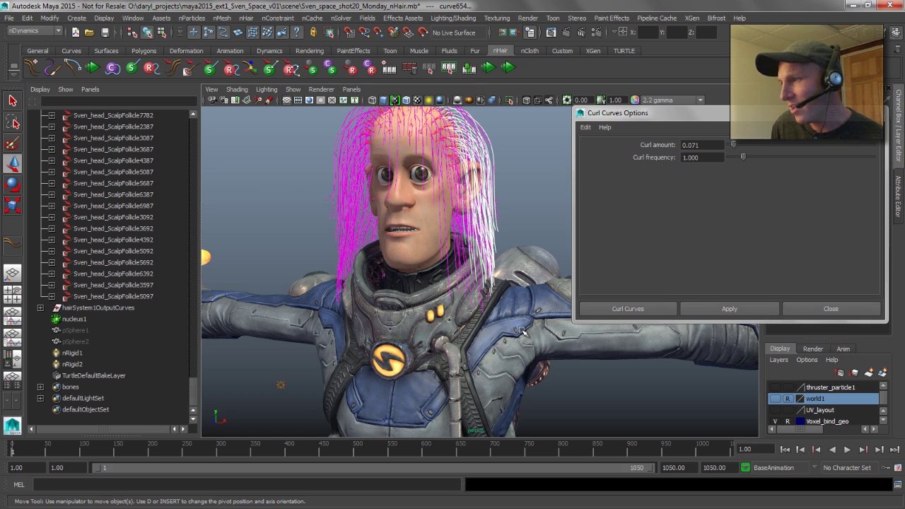
left_click(729, 308)
left_click_drag(452, 276, 423, 281, "alt")
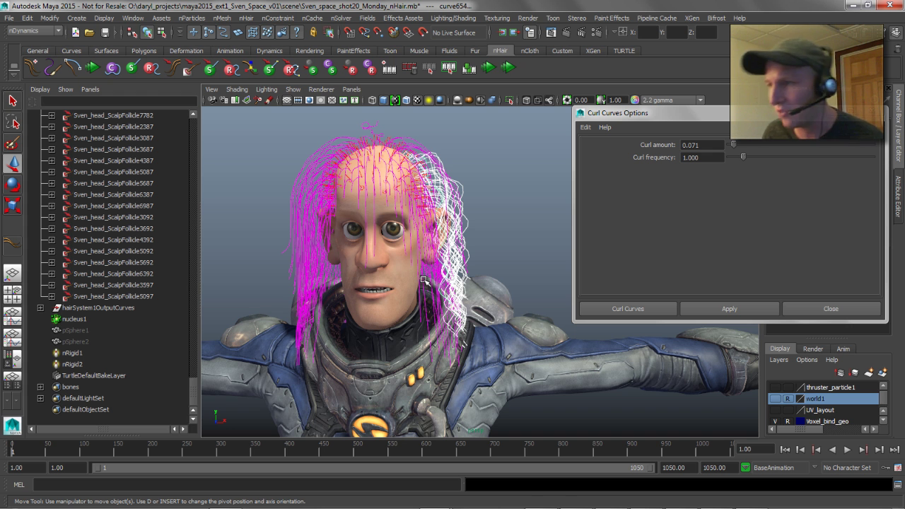
Select the curves on the character's right side, convert the selection to their end CVs, and close the Curl Curves options.
middle_click_drag(314, 246, 374, 176, "alt")
left_click_drag(373, 189, 377, 190, "alt")
middle_click_drag(394, 192, 375, 262, "alt")
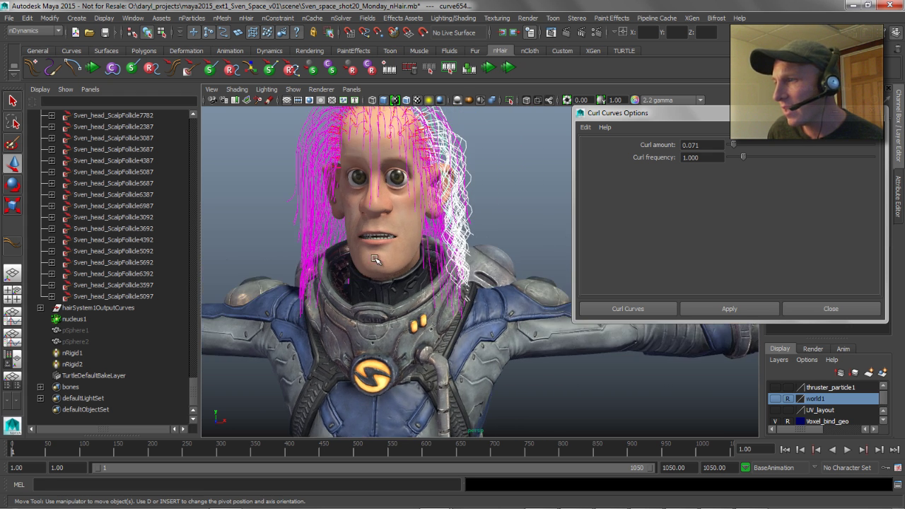
right_click_drag(375, 262, 352, 245, "alt")
left_click_drag(340, 239, 348, 220, "alt")
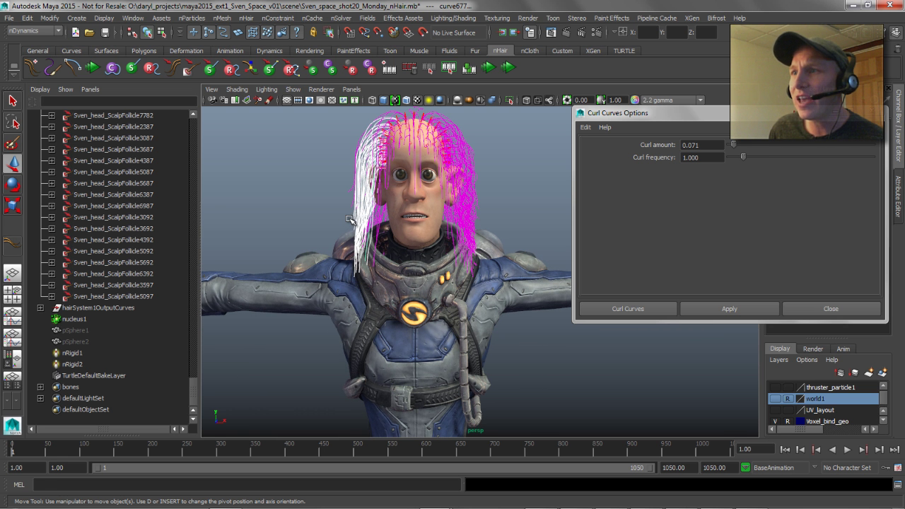
left_click(270, 71)
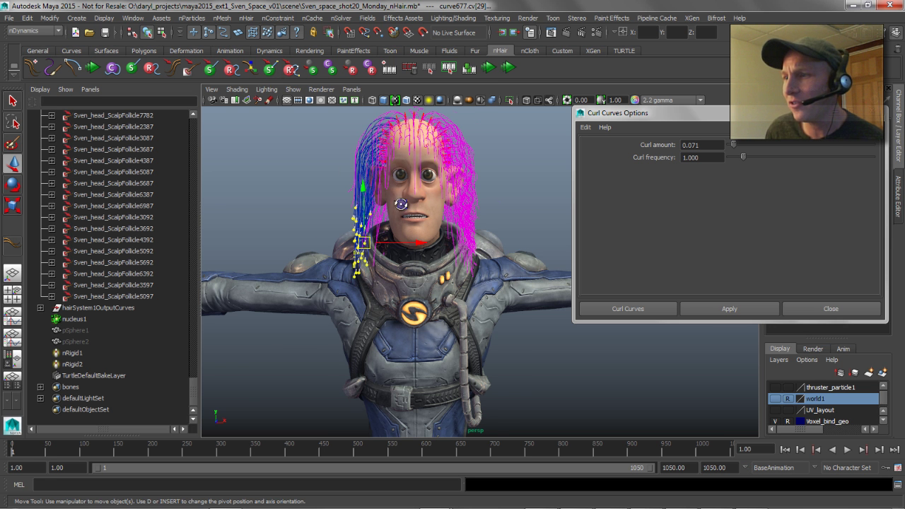
left_click_drag(401, 205, 453, 212, "alt")
left_click(875, 113)
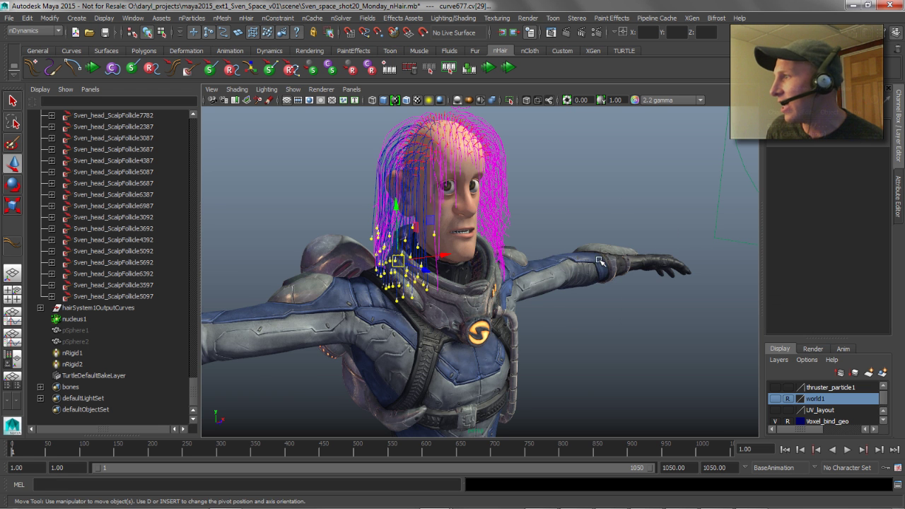
Move the selected end CVs up and away from the head, level with its upper part.
middle_click_drag(602, 252, 561, 289, "alt")
left_click_drag(561, 289, 543, 284, "alt")
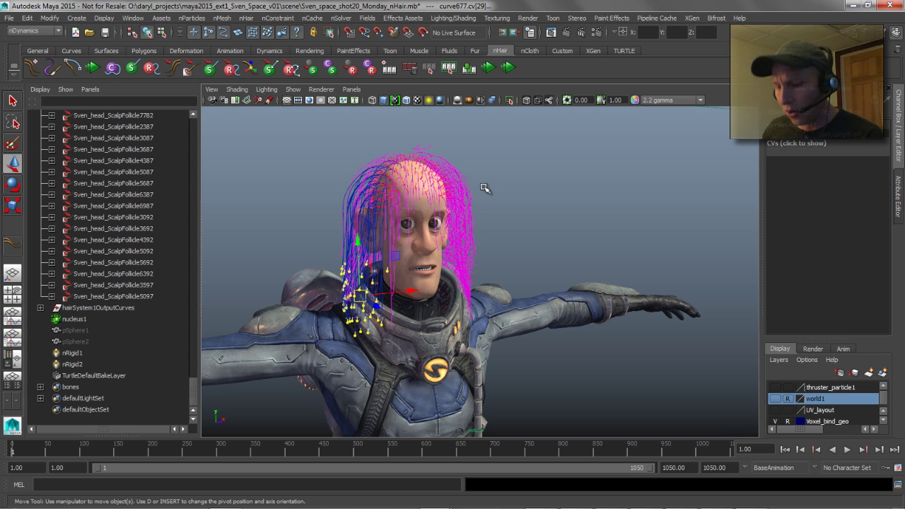
left_click_drag(360, 295, 281, 171)
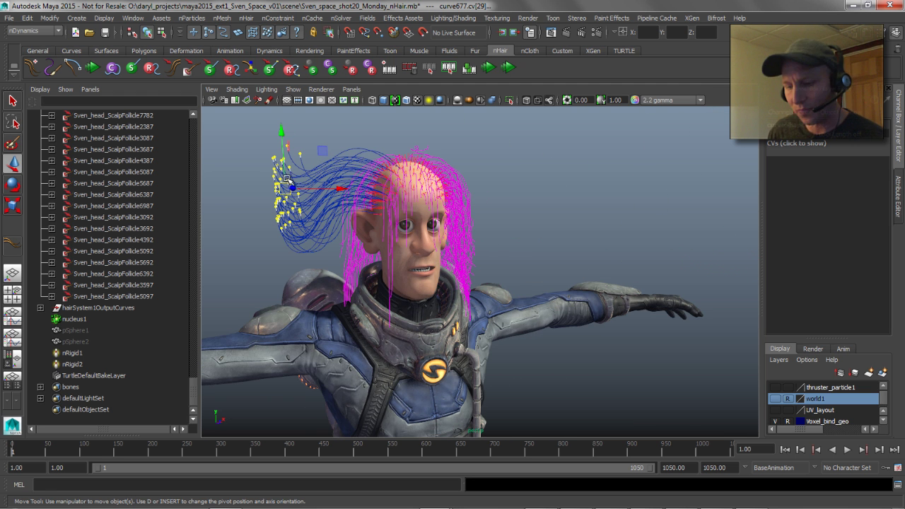
Scale the selected end CVs uniformly inward so the hair tips gather into a tight bunch.
key("e")
key("r")
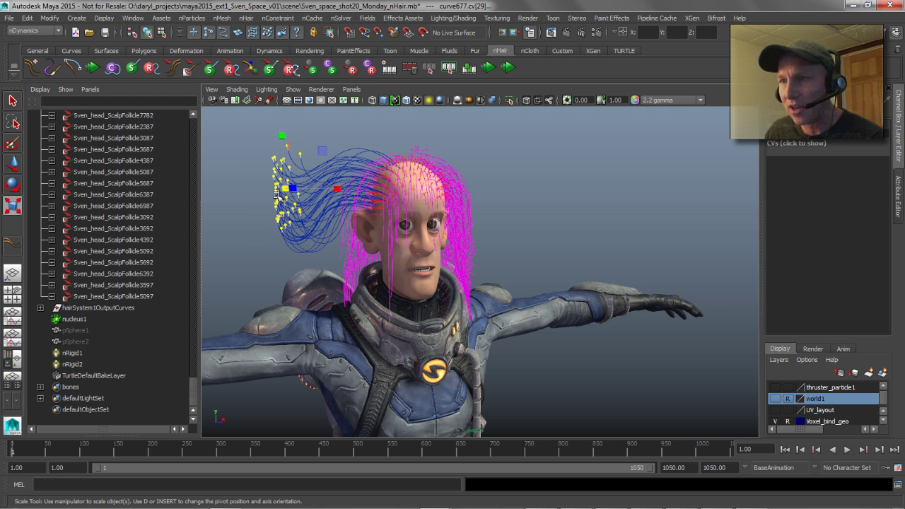
left_click_drag(282, 188, 229, 196)
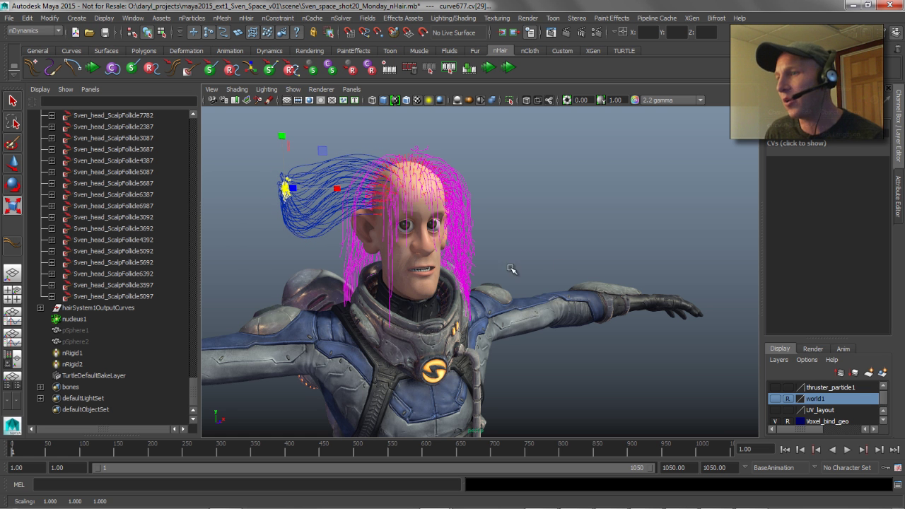
Play the hair simulation briefly with the bunched hair tips in view, and stop it after a few frames.
left_click_drag(512, 269, 536, 277, "alt")
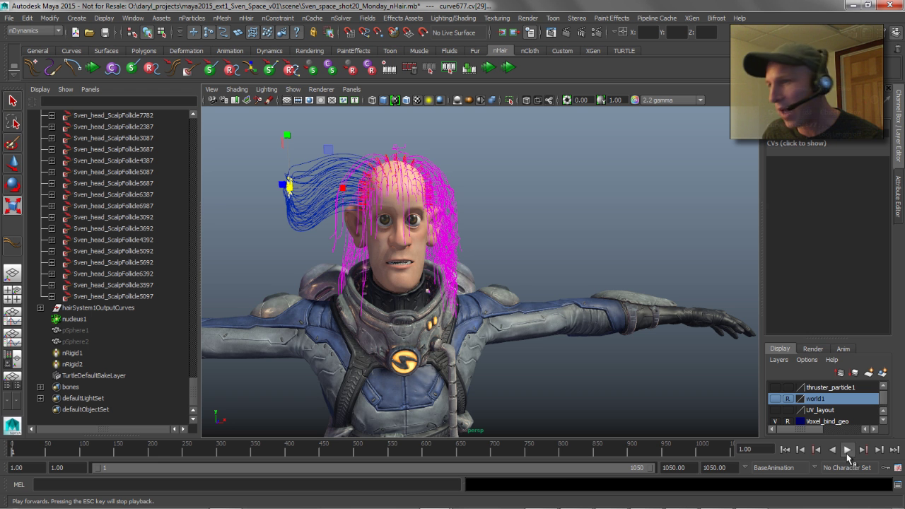
left_click(847, 452)
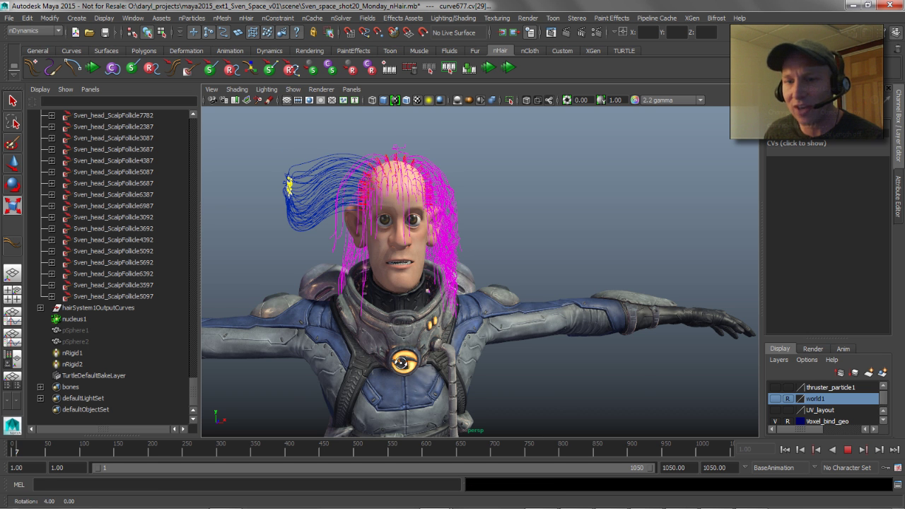
key("Escape")
middle_click_drag(292, 225, 375, 285, "alt")
mouse_move(357, 265)
left_mouse_down("alt")
mouse_move(384, 270)
mouse_move(365, 267)
left_mouse_up("alt")
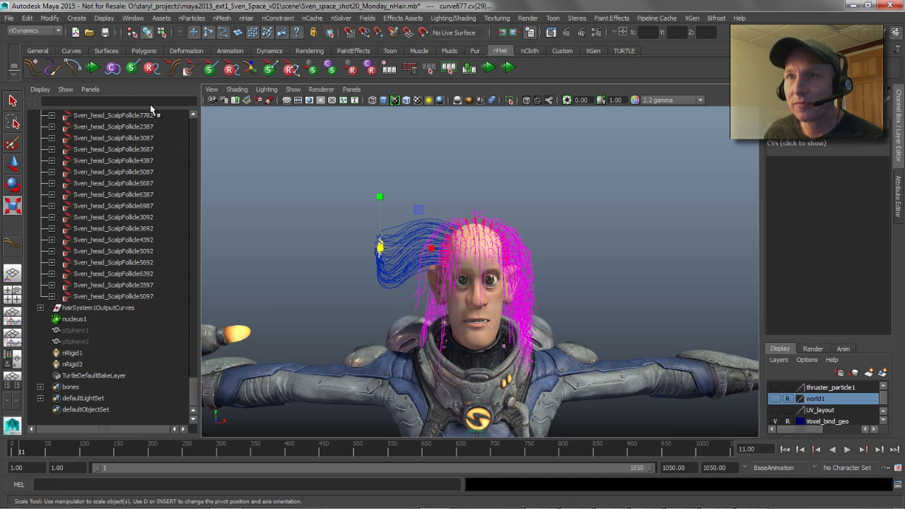
Display the hair system's current position, play the simulation to watch the styled hair fall, and rewind to frame 1.
left_click(112, 68)
left_click(784, 449)
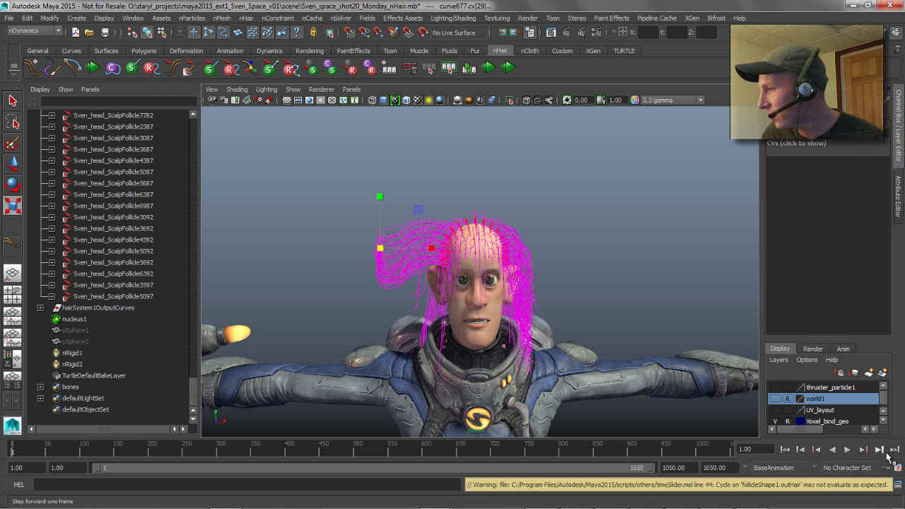
left_click(847, 450)
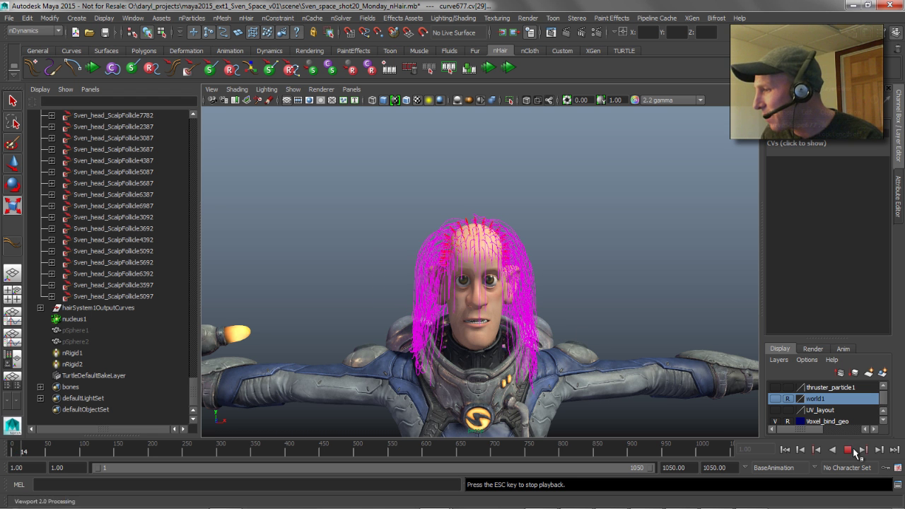
left_click(847, 450)
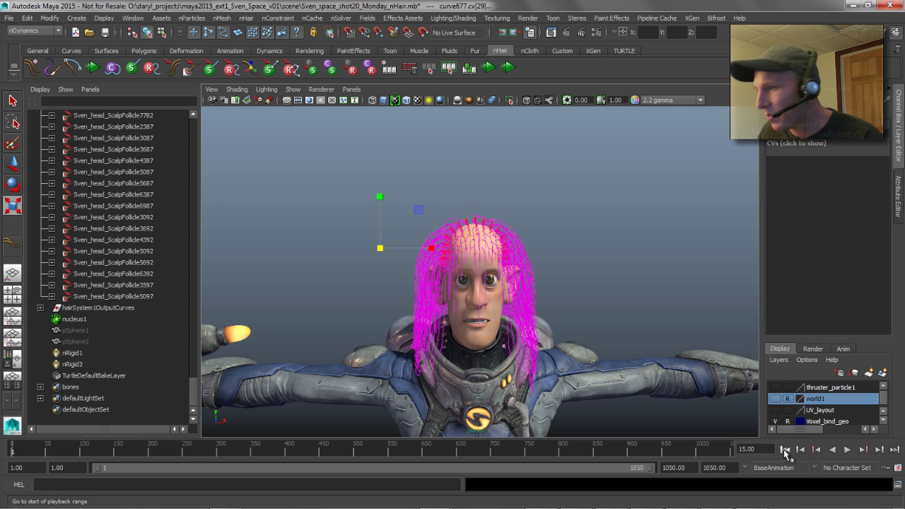
left_click(785, 450)
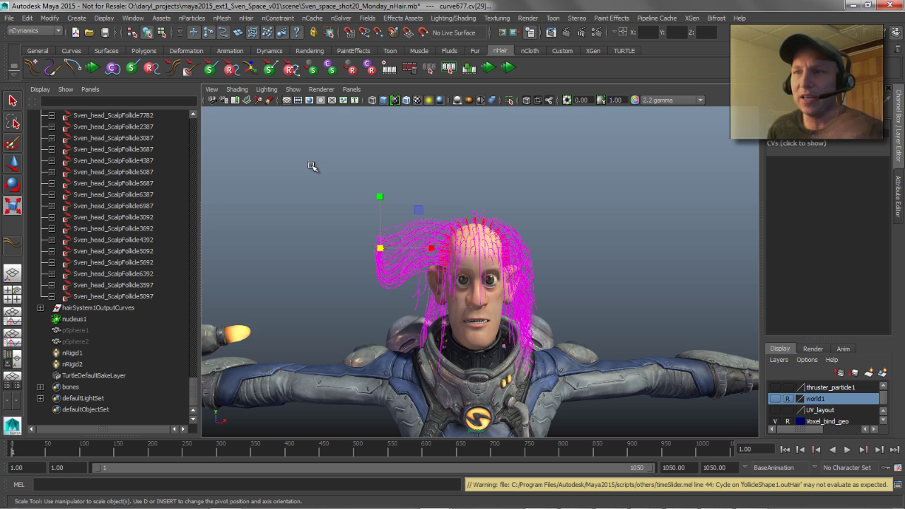
Select all follicles under hairSystem1Follicles and set their hair rest position from the current one.
left_click(127, 297)
left_click_drag(195, 387, 190, 131)
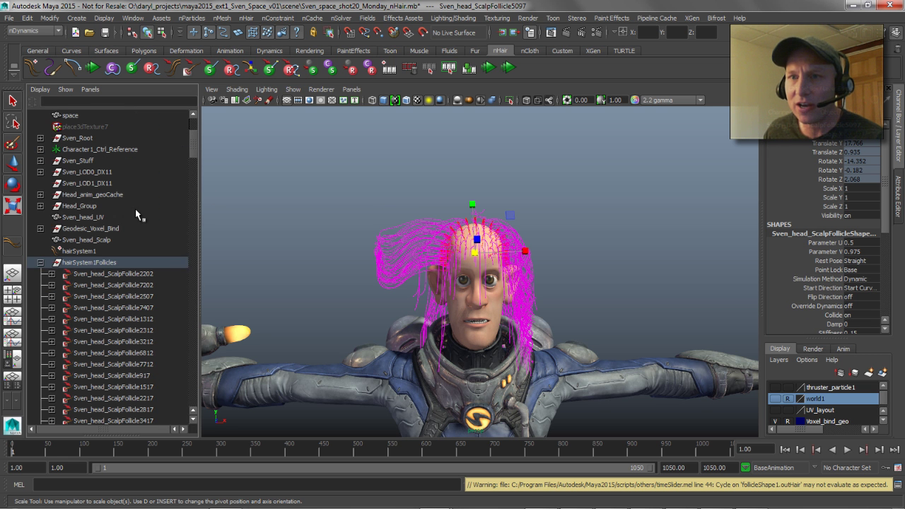
left_click(98, 276, "shift")
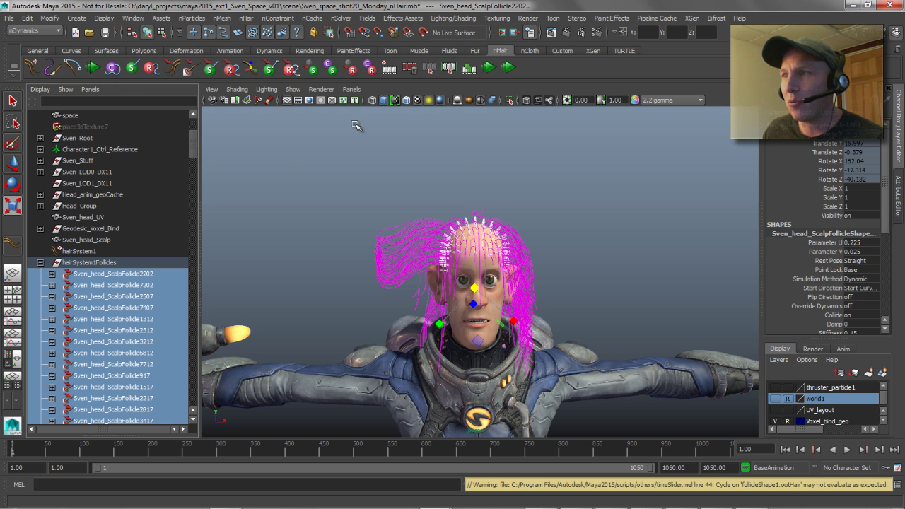
key("space")
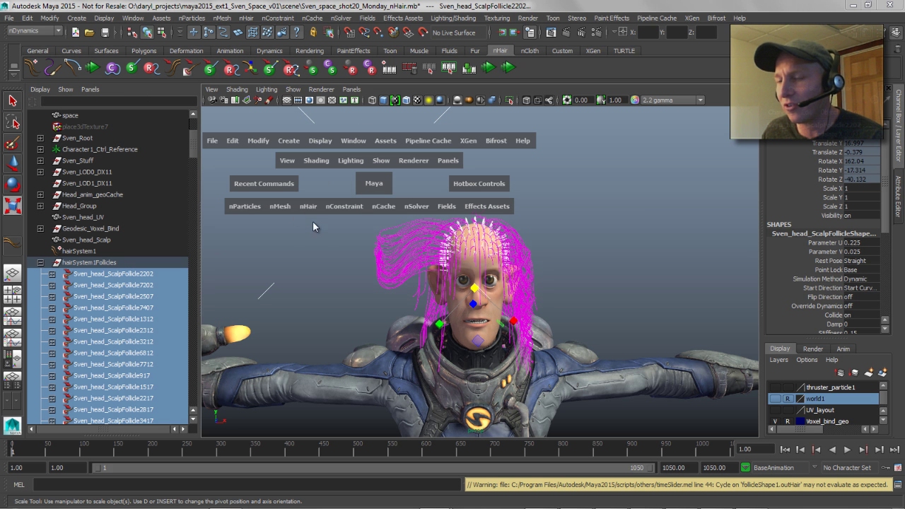
left_click(307, 208)
mouse_move(335, 306)
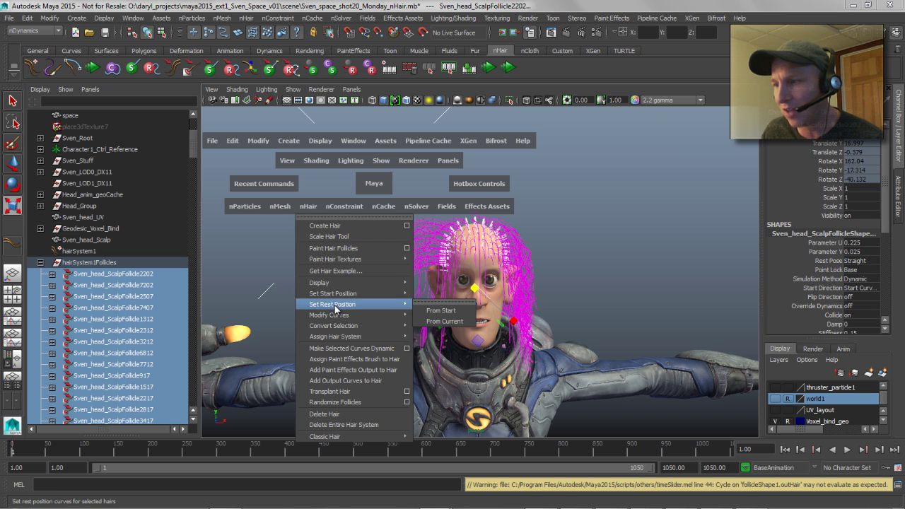
left_click(450, 320)
left_click(450, 317)
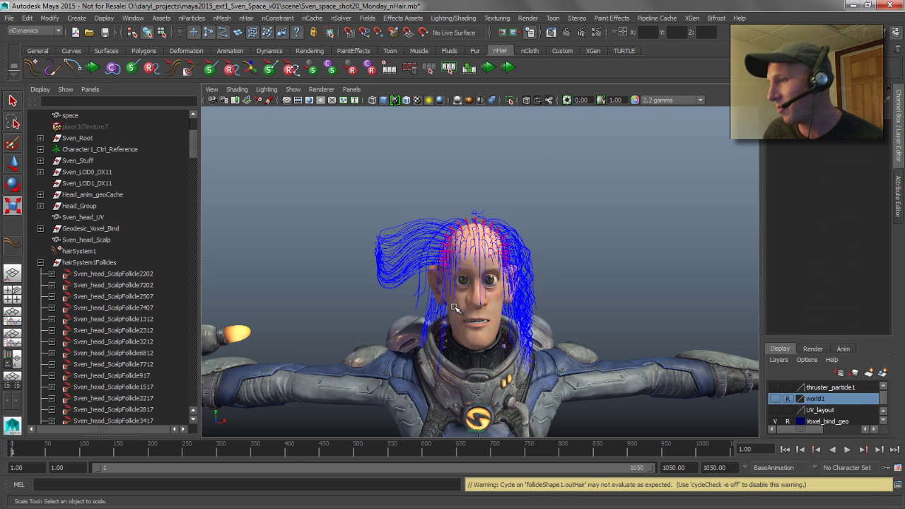
Play the simulation while inspecting the hair around the collar and head, and return to the first frame.
left_click(848, 450)
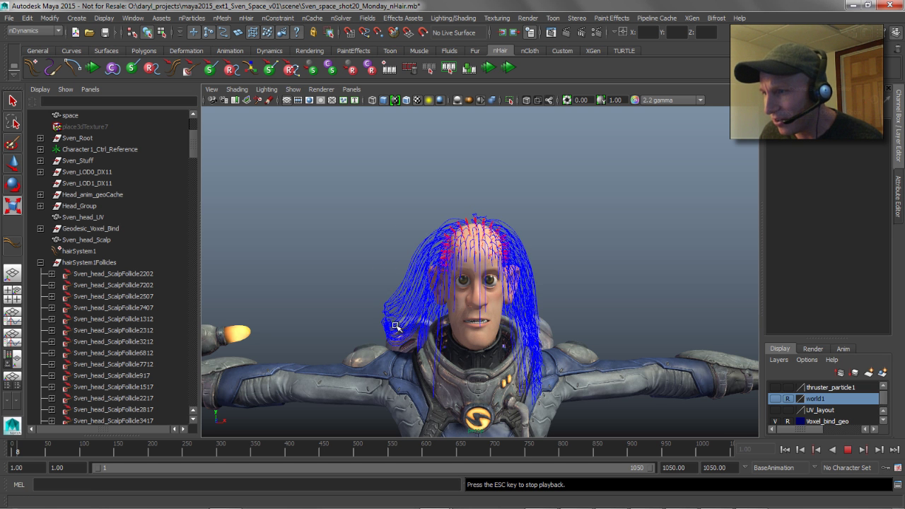
middle_click_drag(432, 311, 391, 224, "alt")
right_click_drag(435, 238, 495, 240, "alt")
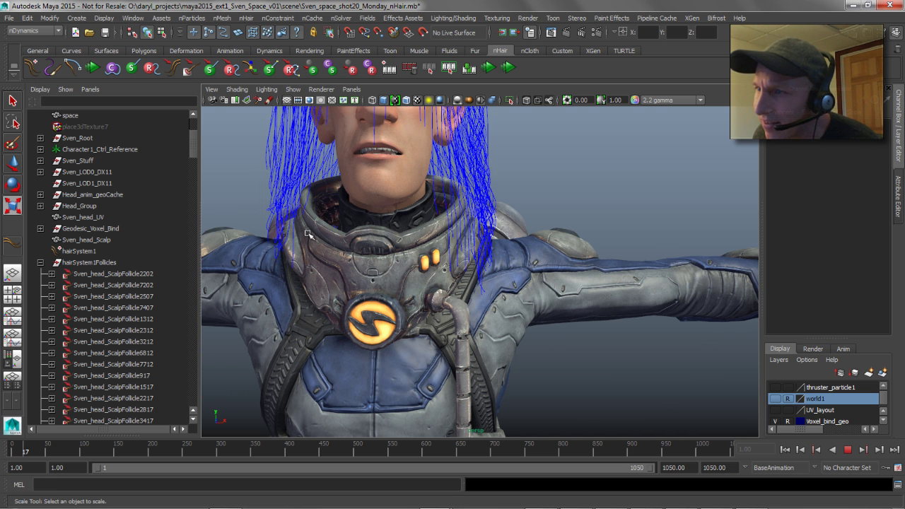
left_click_drag(477, 222, 476, 197, "alt")
middle_click_drag(473, 263, 475, 308, "alt")
left_click_drag(476, 297, 501, 301, "alt")
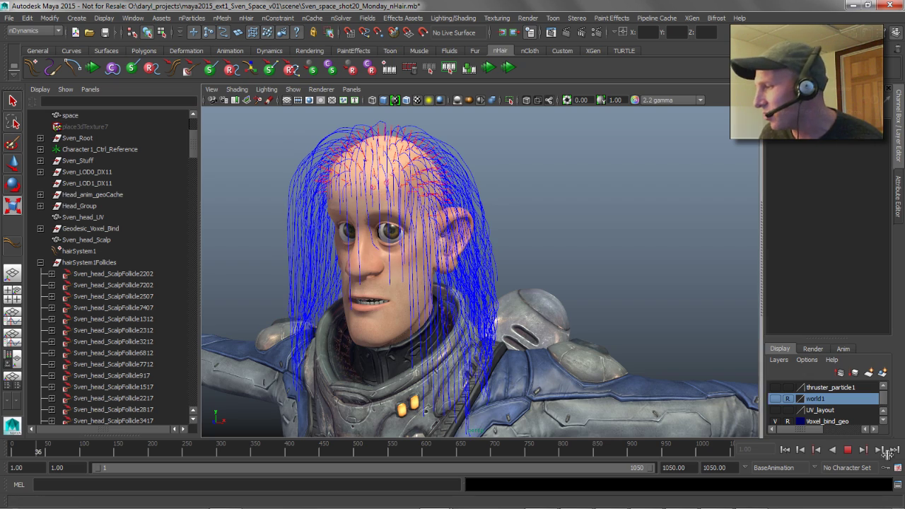
left_click(784, 449)
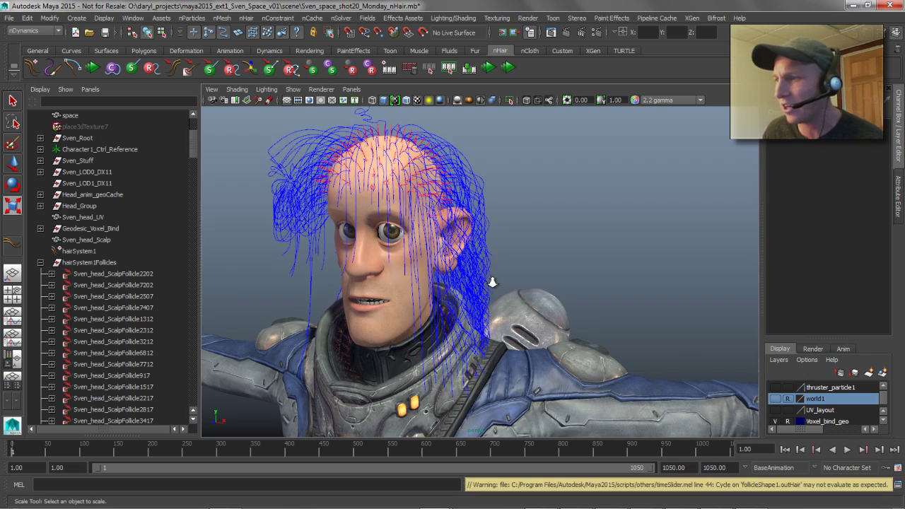
Select a few hair curves on the character's left side and pick their lower CVs in component mode.
left_click_drag(424, 283, 289, 276, "alt")
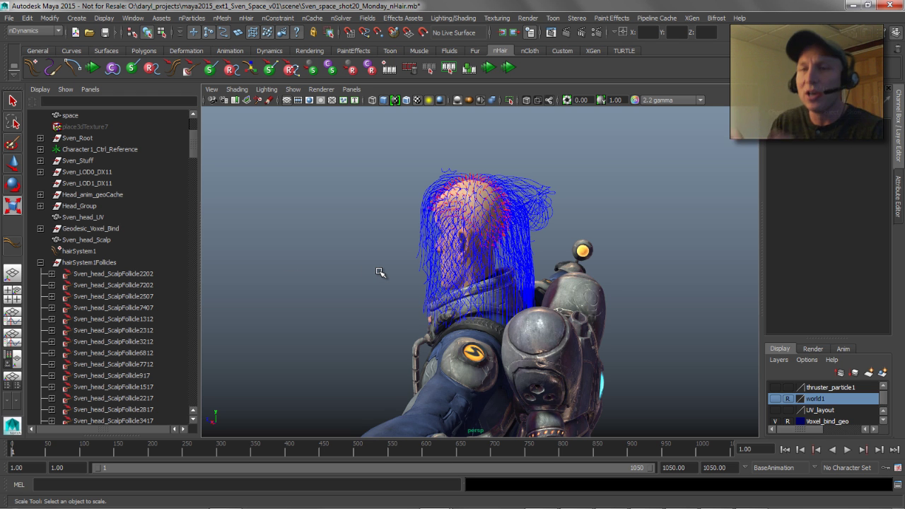
left_click_drag(421, 278, 654, 260, "alt")
right_click_drag(654, 260, 691, 260, "alt")
left_click_drag(591, 257, 422, 282, "alt")
left_click(609, 314)
key("F8")
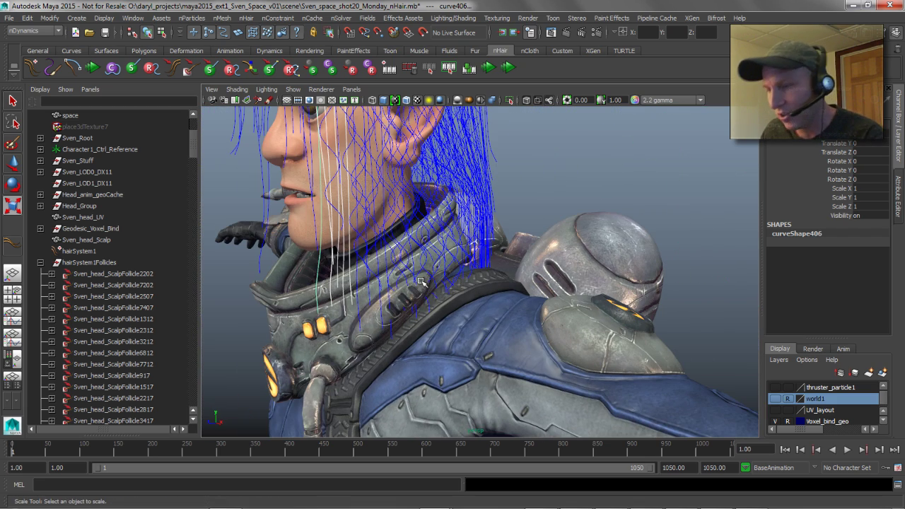
left_click_drag(260, 205, 272, 316)
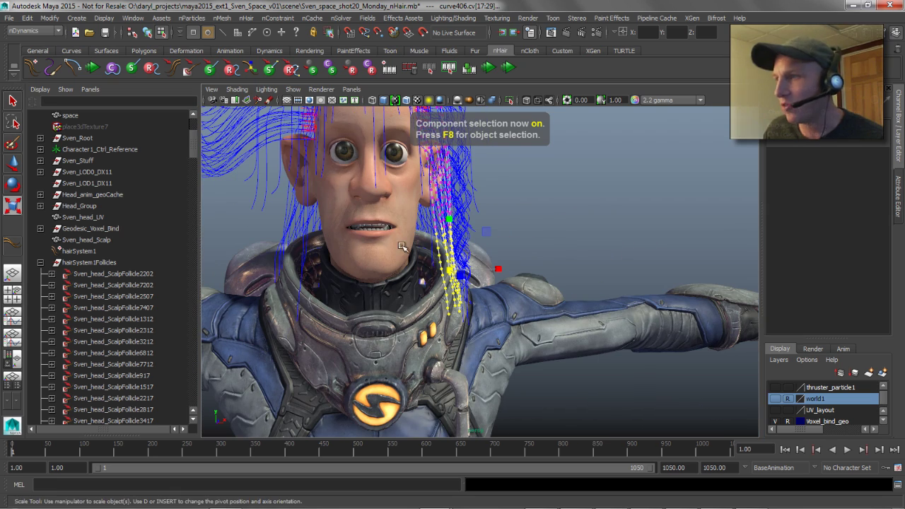
Create a transform constraint on the selected lower CVs of the hair strands.
left_click(280, 18)
left_click(279, 34)
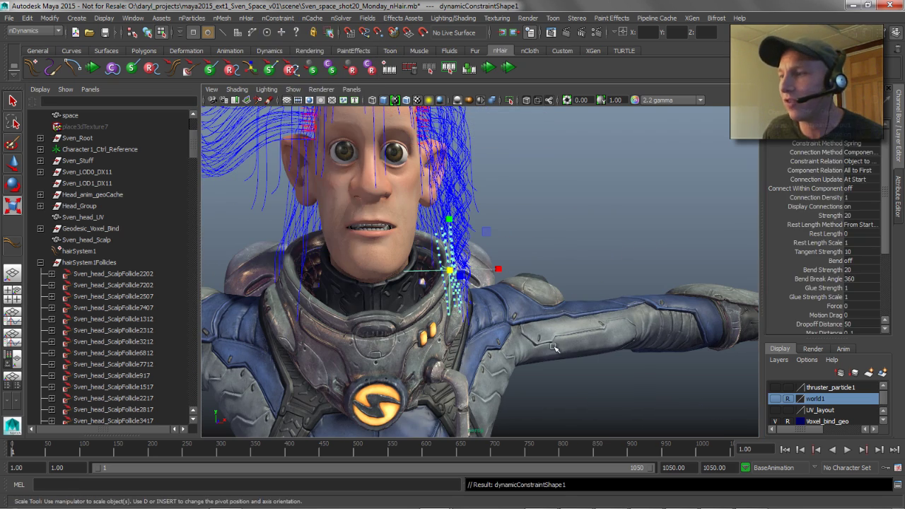
right_click_drag(545, 347, 403, 359, "alt")
left_click_drag(404, 359, 339, 362, "alt")
right_click_drag(340, 361, 490, 357, "alt")
left_click_drag(490, 357, 532, 348, "alt")
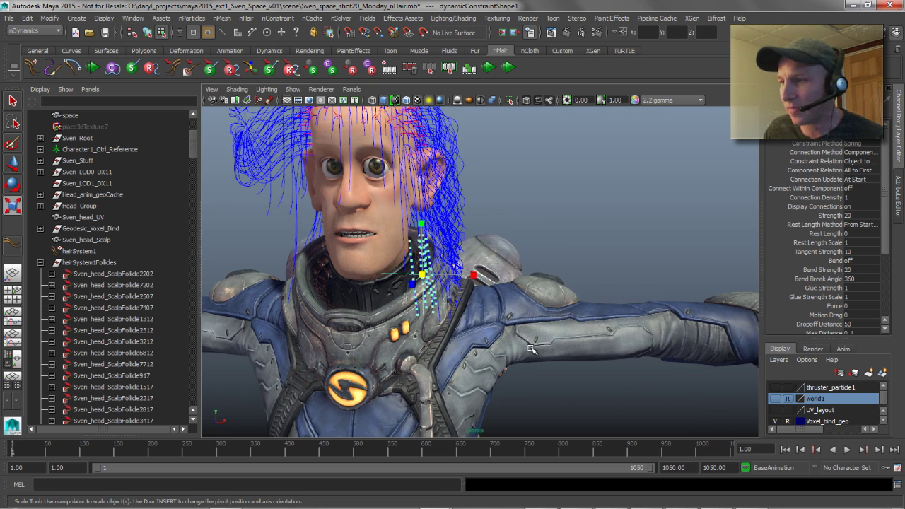
key("w")
left_click_drag(422, 275, 449, 260)
key("ctrl+z")
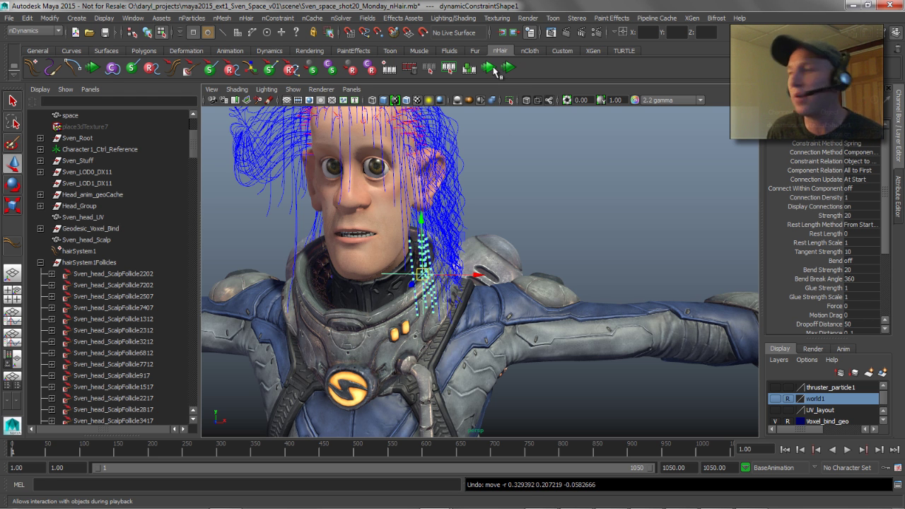
Return to object selection, select the new dynamic constraint beside the neck, and start interactive playback.
left_click(341, 20)
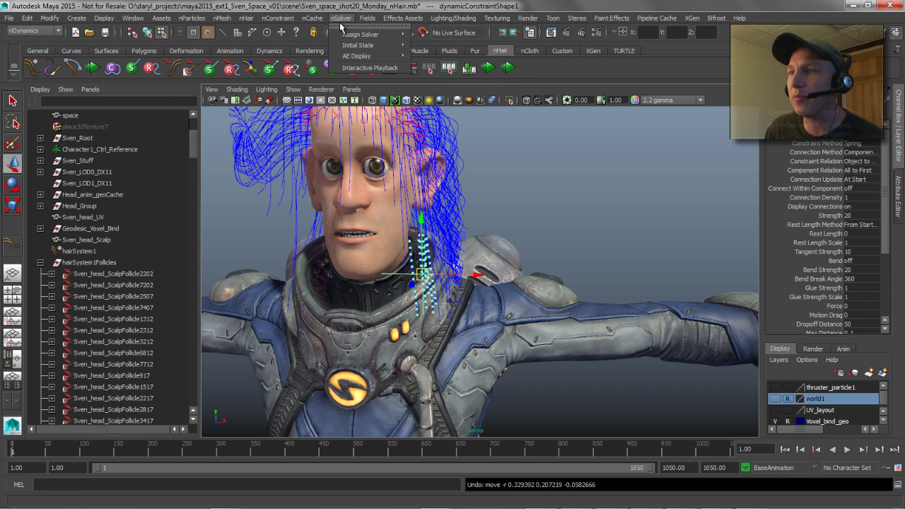
left_click(364, 68)
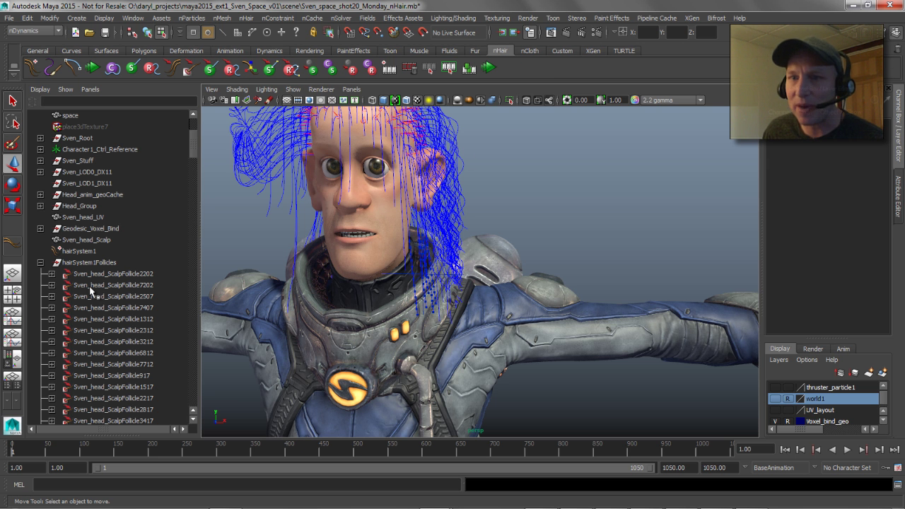
left_click(40, 262)
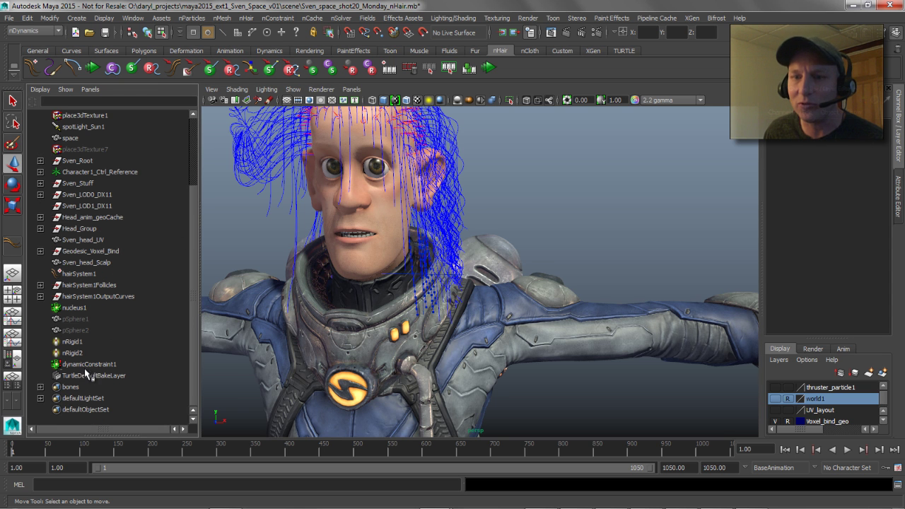
left_click_drag(436, 304, 542, 266, "alt")
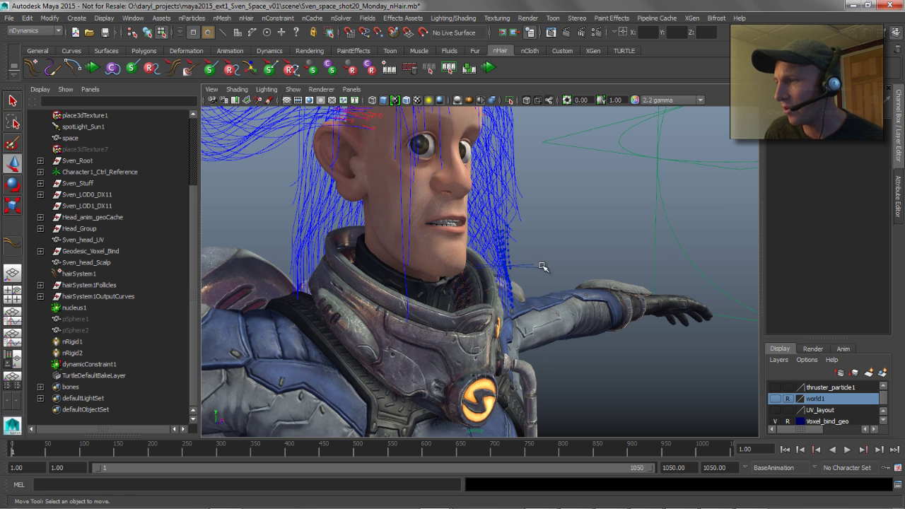
left_click(147, 32)
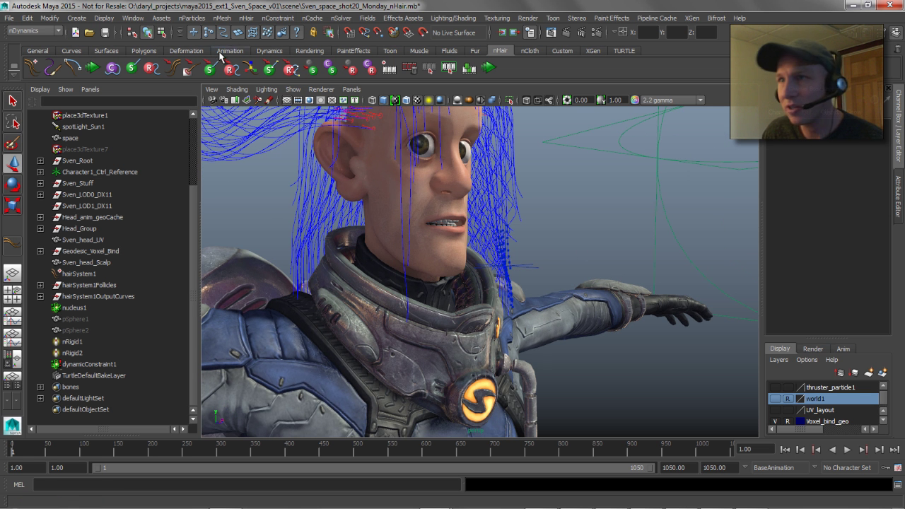
left_click_drag(536, 276, 459, 271)
left_click(488, 70)
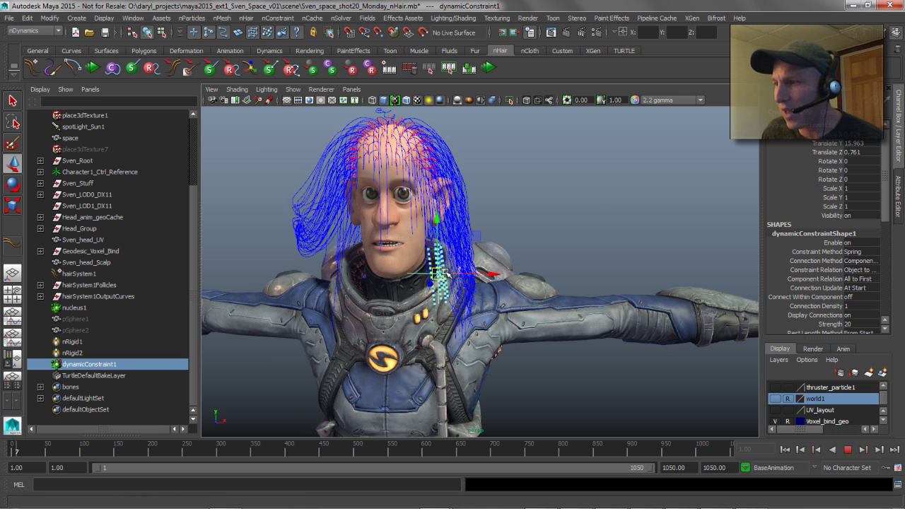
Move the constraint up and outward from the head during playback, rotate it until the strand ends lie horizontal, and stop playback.
left_click_drag(470, 229, 512, 237)
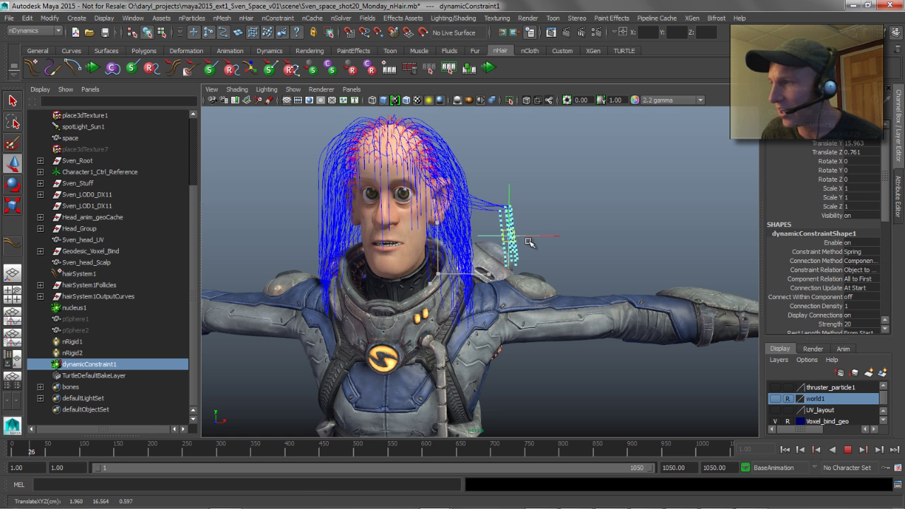
key("e")
left_click_drag(550, 210, 486, 197)
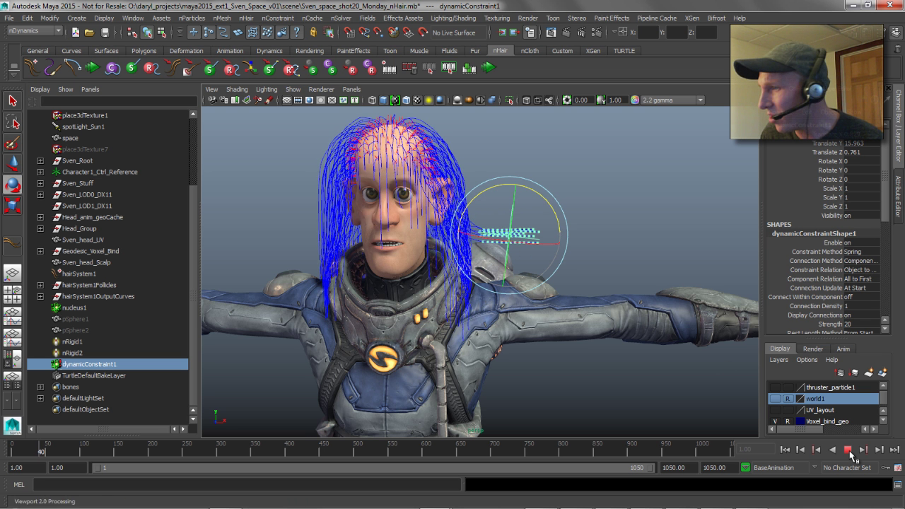
left_click(848, 453)
Select the constrained hair curves, set their start position from the current one, and rewind to frame 1.
left_click_drag(501, 242, 574, 225, "alt")
left_click(624, 181)
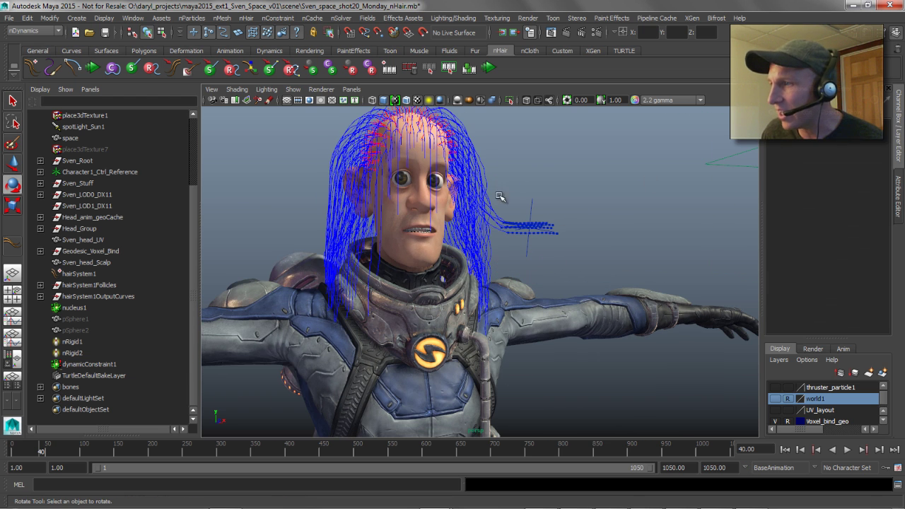
left_click(495, 253)
key("space")
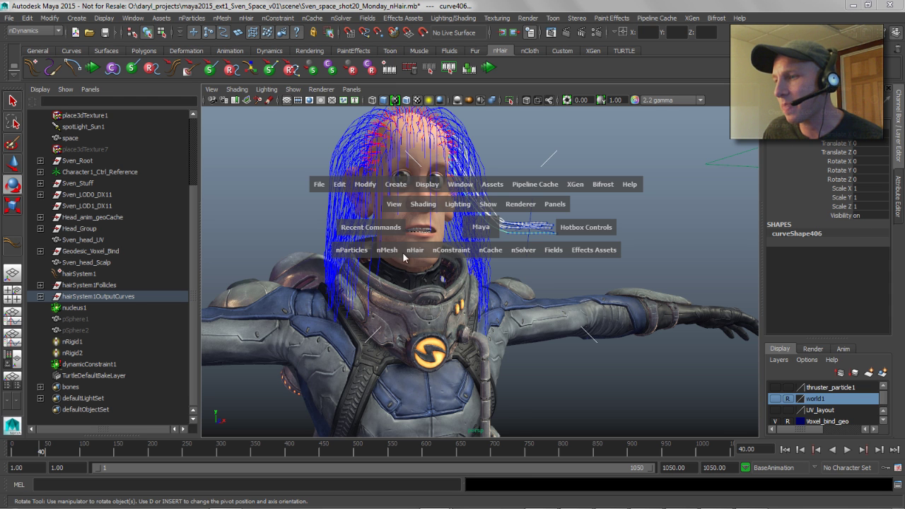
left_click_drag(419, 255, 543, 343)
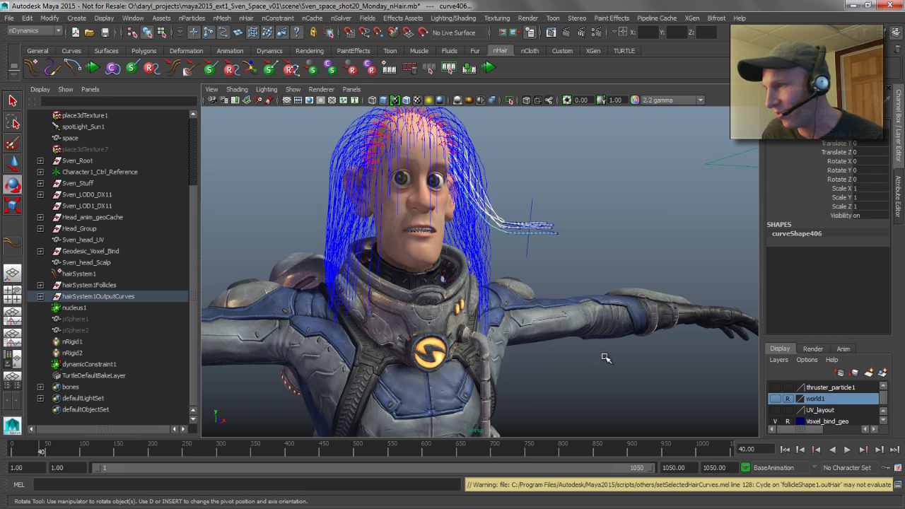
left_click(785, 449)
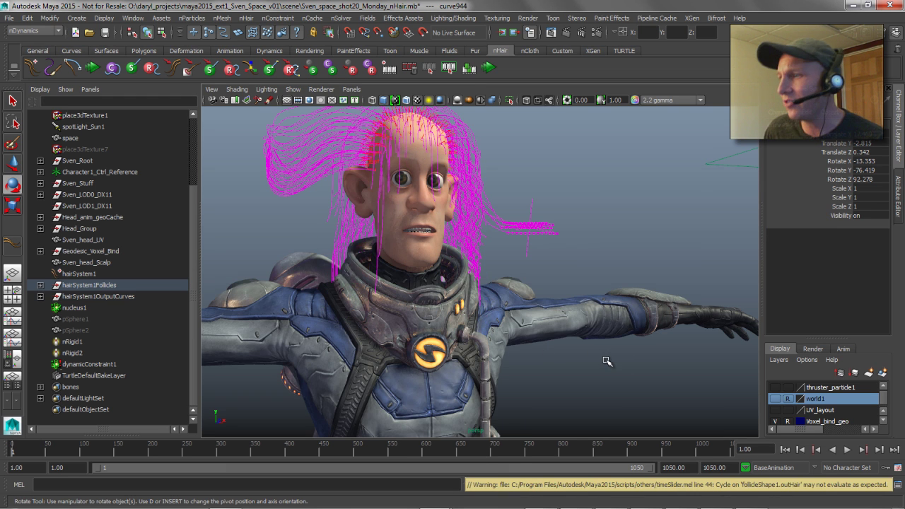
left_click_drag(492, 311, 513, 328, "alt")
key("e")
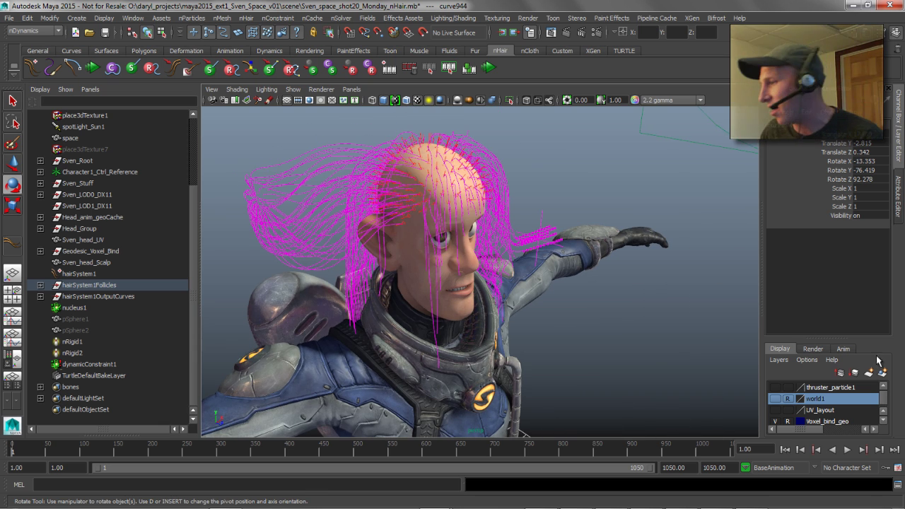
Delete the dynamic constraint beside the character's shoulder.
left_click_drag(648, 315, 505, 273, "alt")
left_click(537, 237)
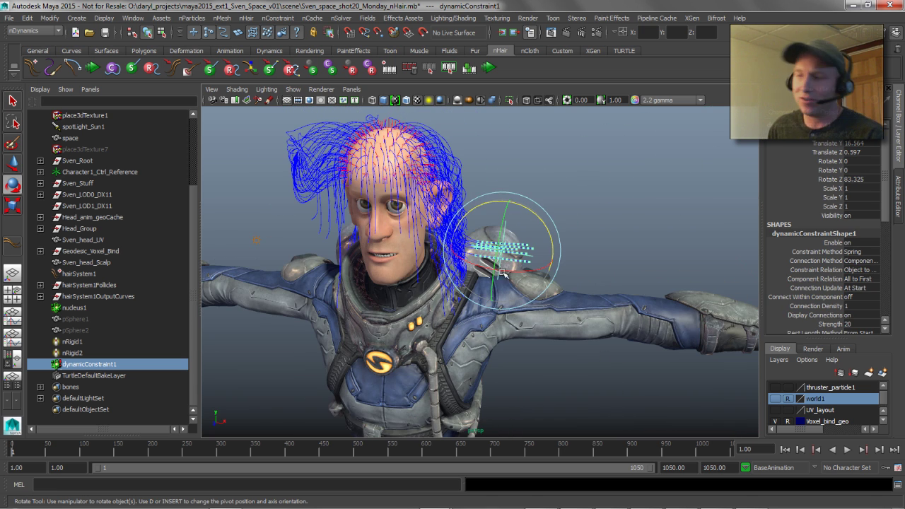
key("Delete")
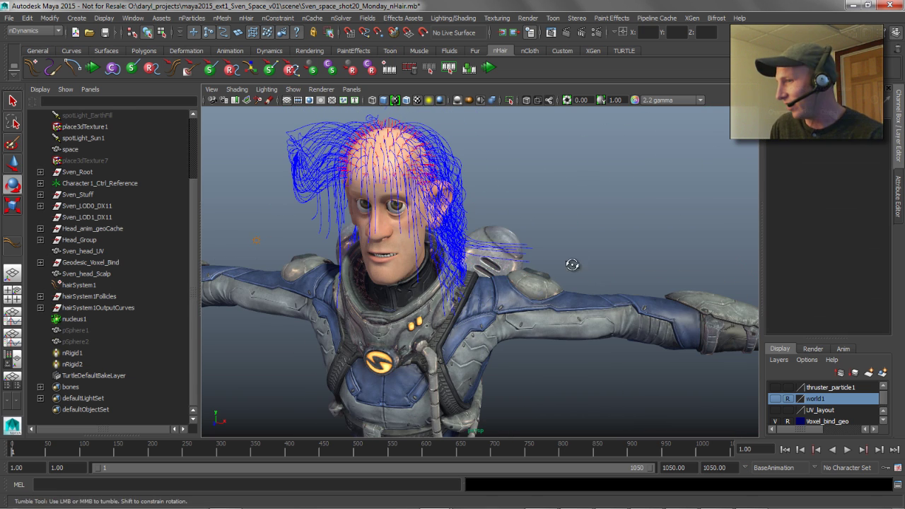
Play the hair simulation without the constraint, stop it, and rewind to frame 1.
left_click_drag(572, 264, 601, 279, "alt")
left_click(846, 450)
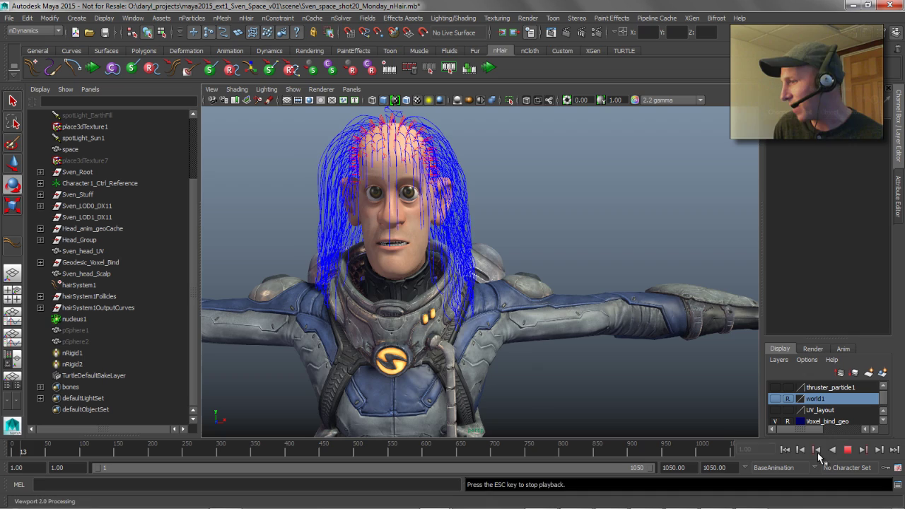
key("Escape")
left_click(783, 449)
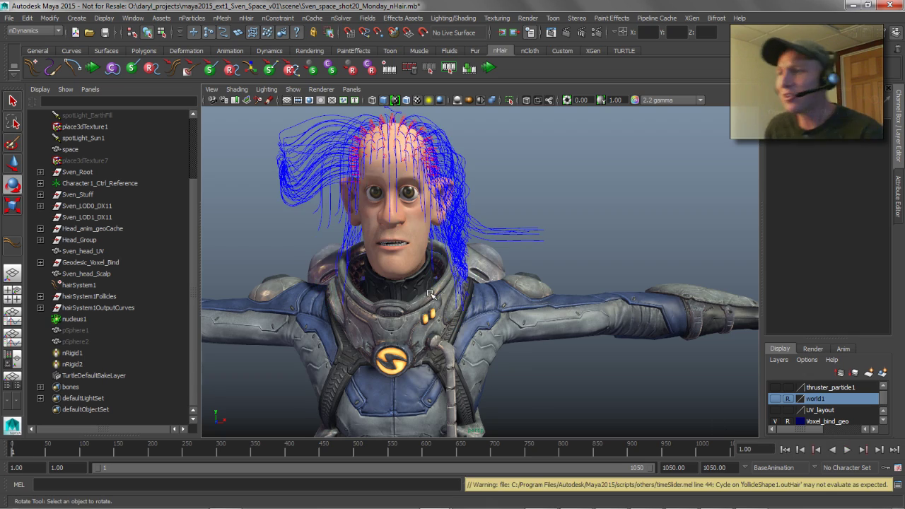
Select the hair curves behind the ear and show the attributes of their hair system, hairSystemShape1.
left_click_drag(429, 294, 547, 296, "alt")
right_click_drag(546, 296, 633, 287, "alt")
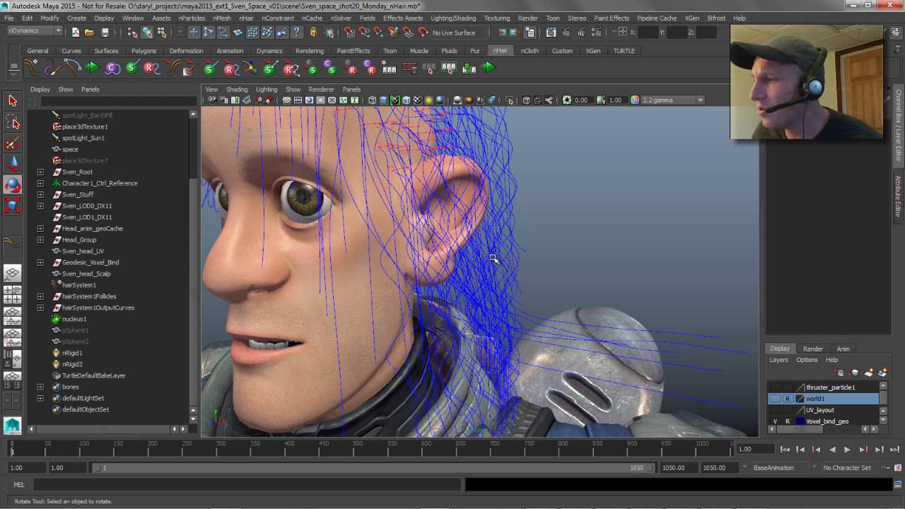
left_click(533, 278)
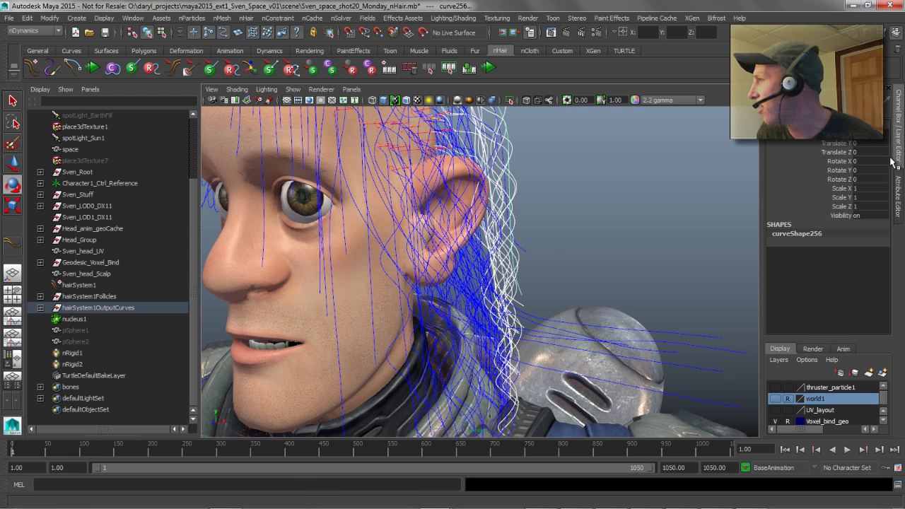
left_click(899, 185)
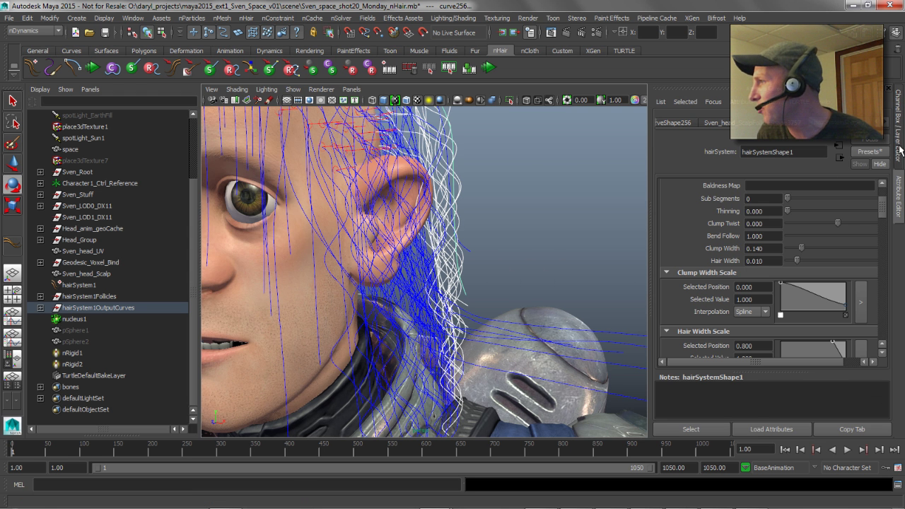
left_click(900, 147)
left_click(899, 213)
left_click_drag(495, 269, 435, 235, "alt")
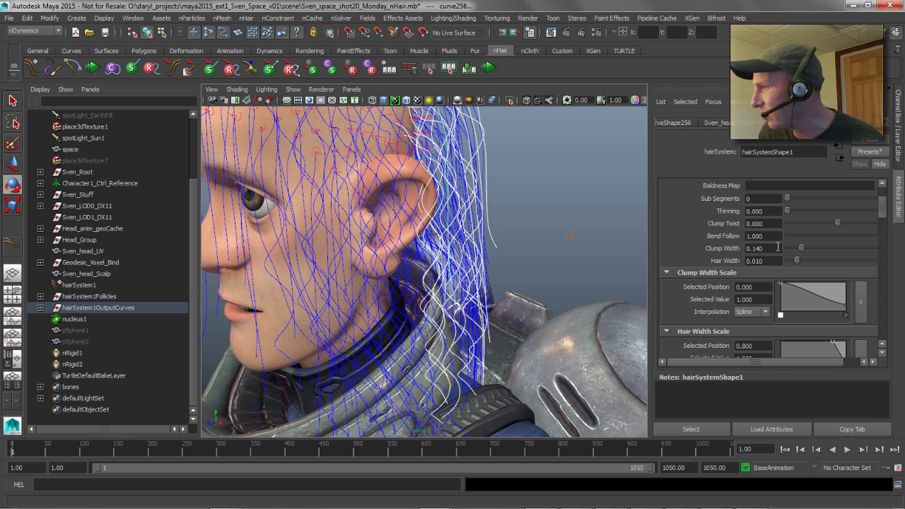
Set the hair system's bend model to Twist Tracking and raise its twist resistance to 12.291.
left_click_drag(882, 212, 831, 307)
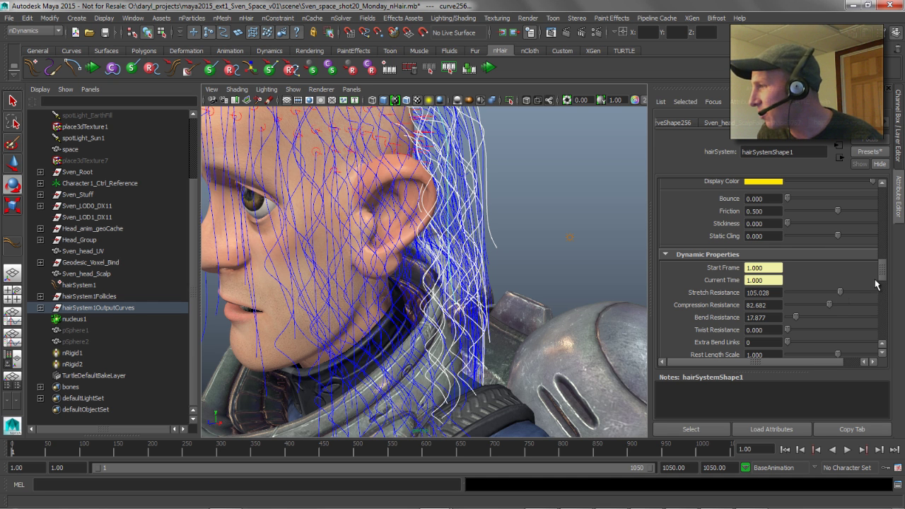
scroll(875, 284, "down", 7)
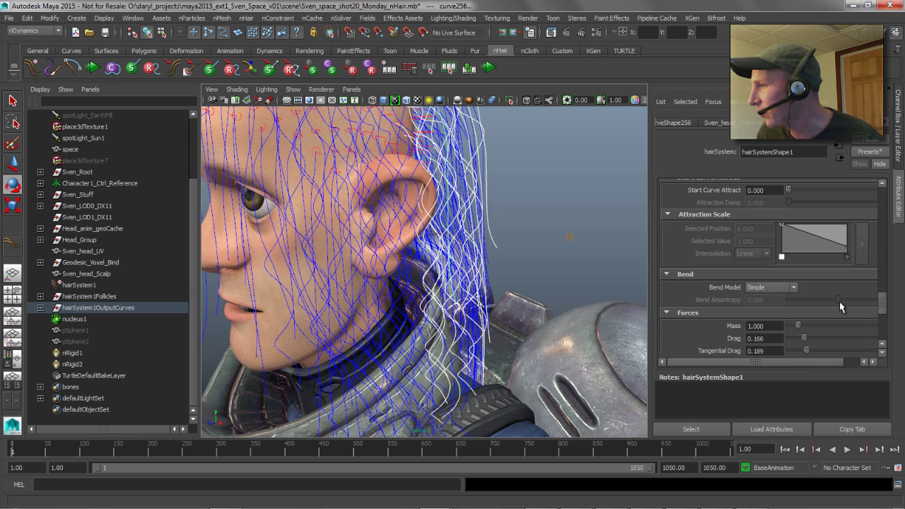
left_click(772, 289)
left_click(766, 306)
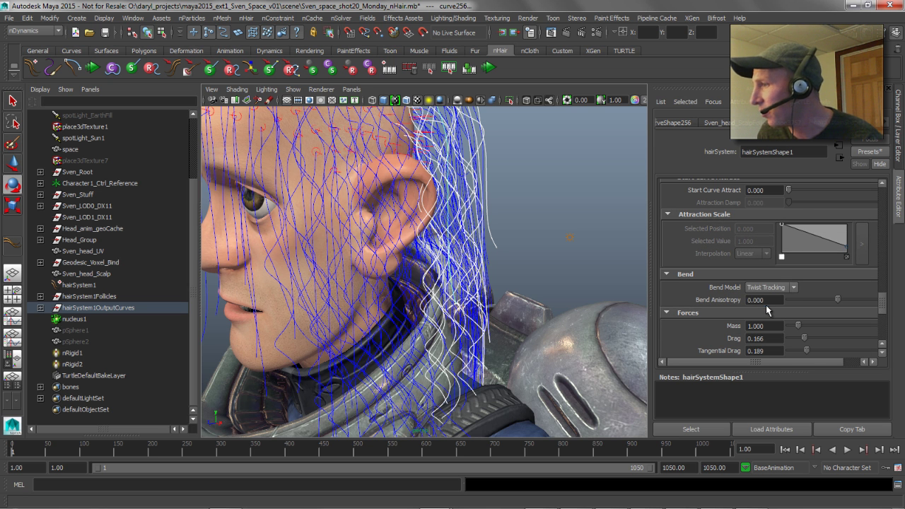
left_click_drag(883, 302, 882, 284)
left_click_drag(788, 250, 800, 250)
Play the simulation with the new twist settings, stop it at frame 51, and examine the hair from several angles.
right_click_drag(318, 241, 212, 236, "alt")
left_click_drag(367, 283, 431, 290, "alt")
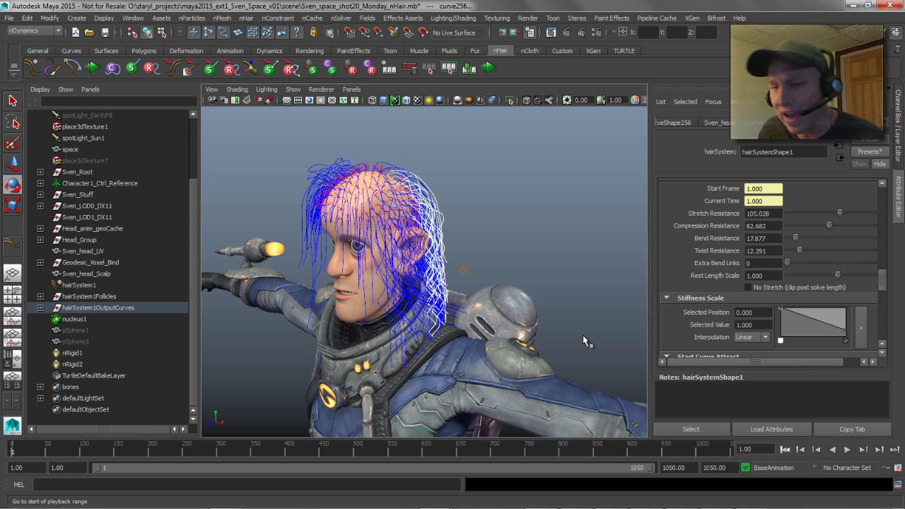
key("alt+v")
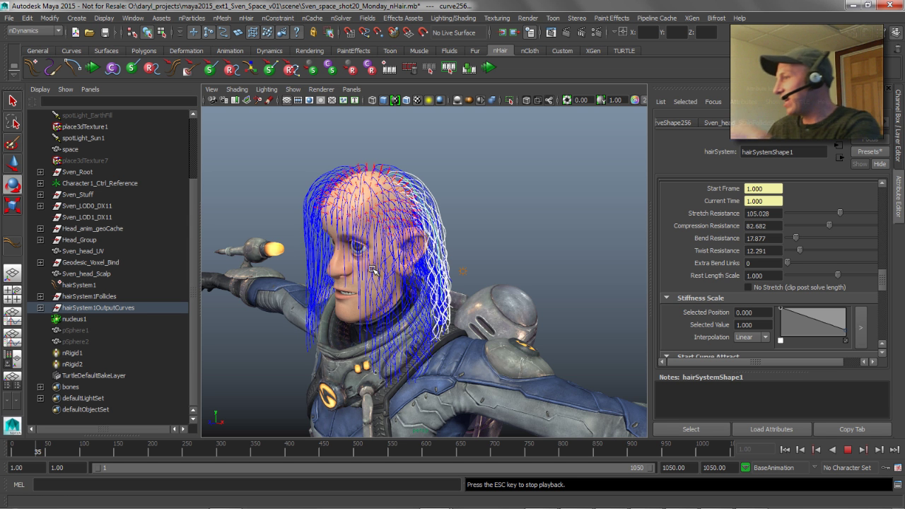
left_click(848, 450)
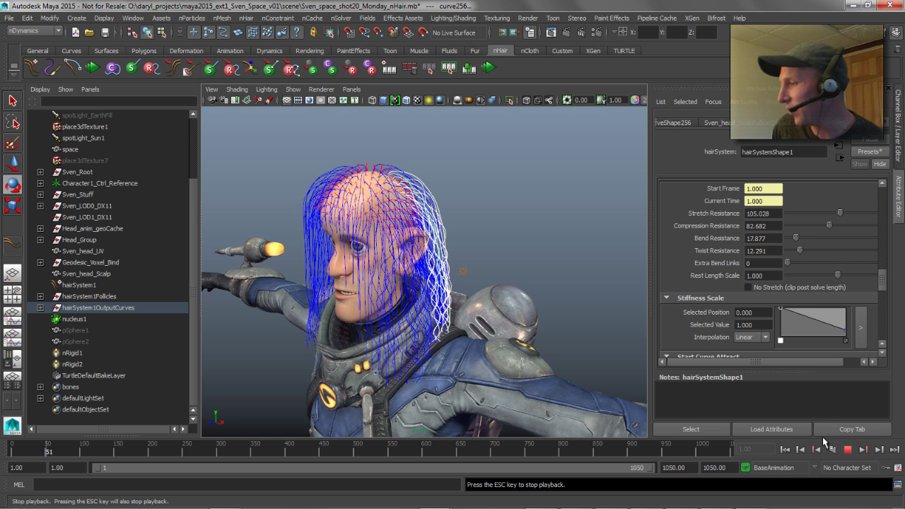
left_click_drag(354, 247, 427, 243, "alt")
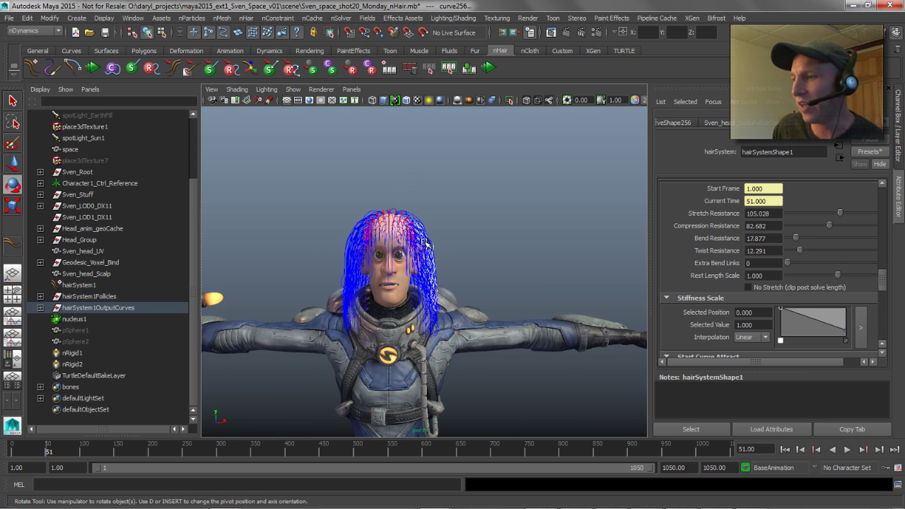
middle_click_drag(446, 313, 452, 265, "alt")
mouse_move(453, 264)
left_mouse_down("alt")
mouse_move(458, 279)
mouse_move(467, 270)
left_mouse_up("alt")
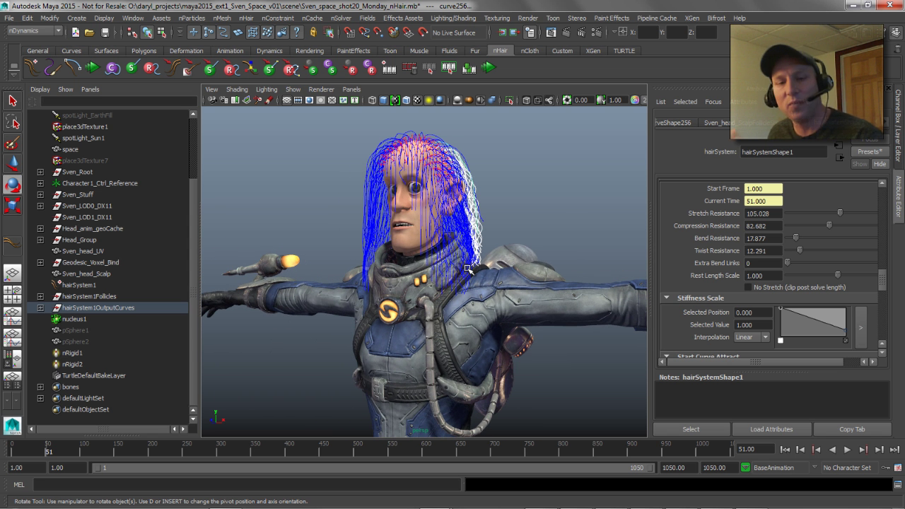